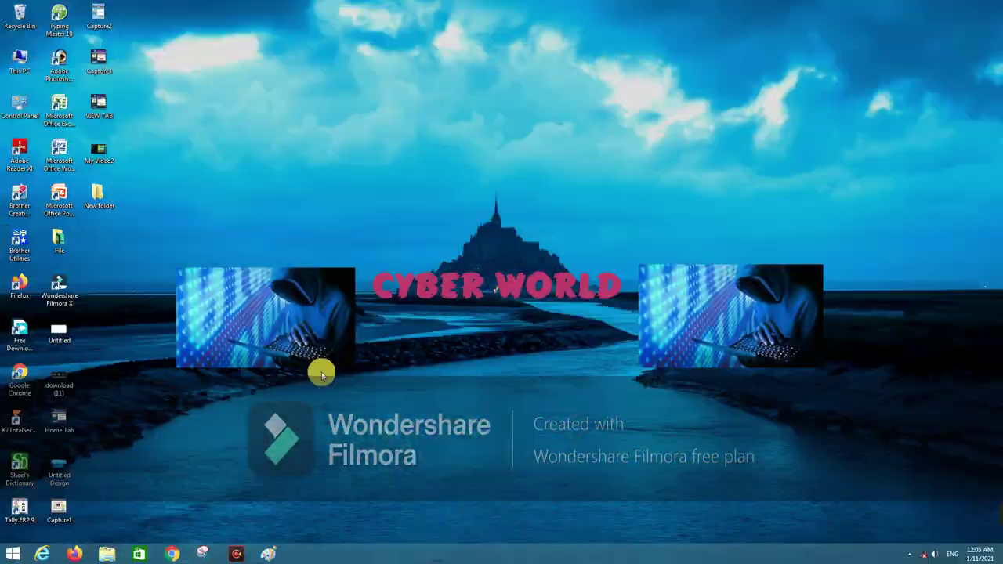
# - Refresh the desktop, then launch notepad from the Run box to get an empty document
pyautogui.rightClick(340, 139)
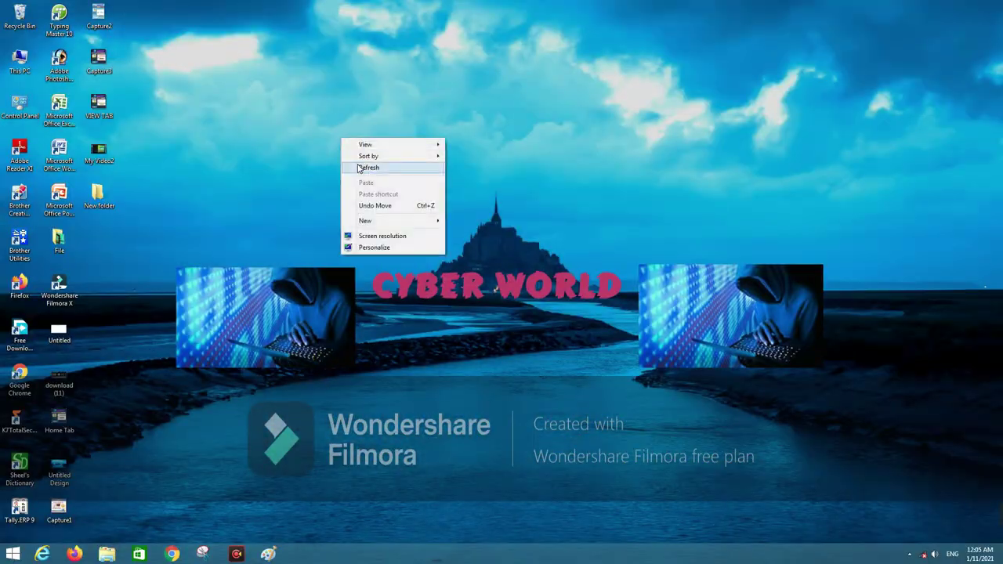
pyautogui.click(358, 168)
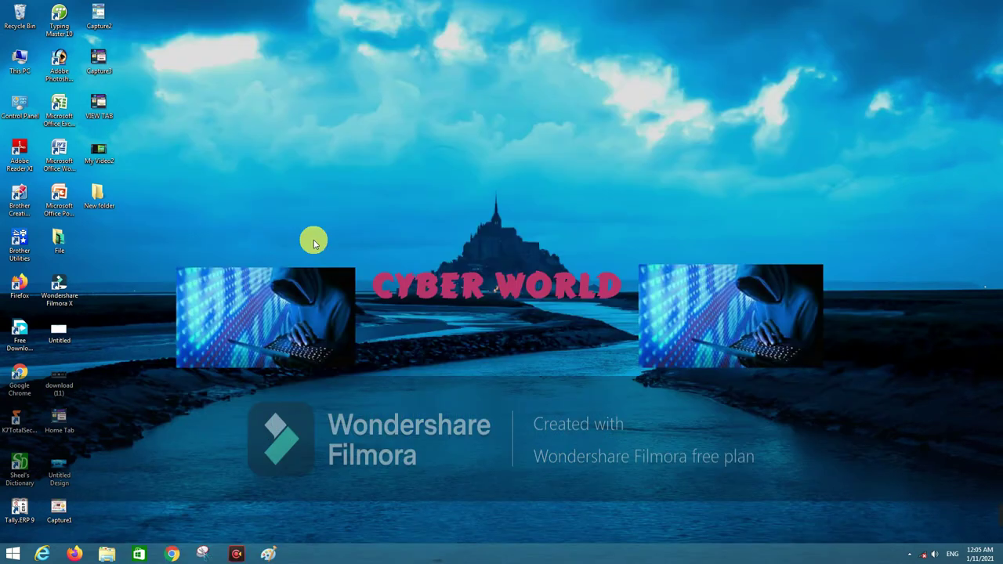
pyautogui.press('super+r')
pyautogui.moveTo(126, 423); pyautogui.dragTo(374, 124)
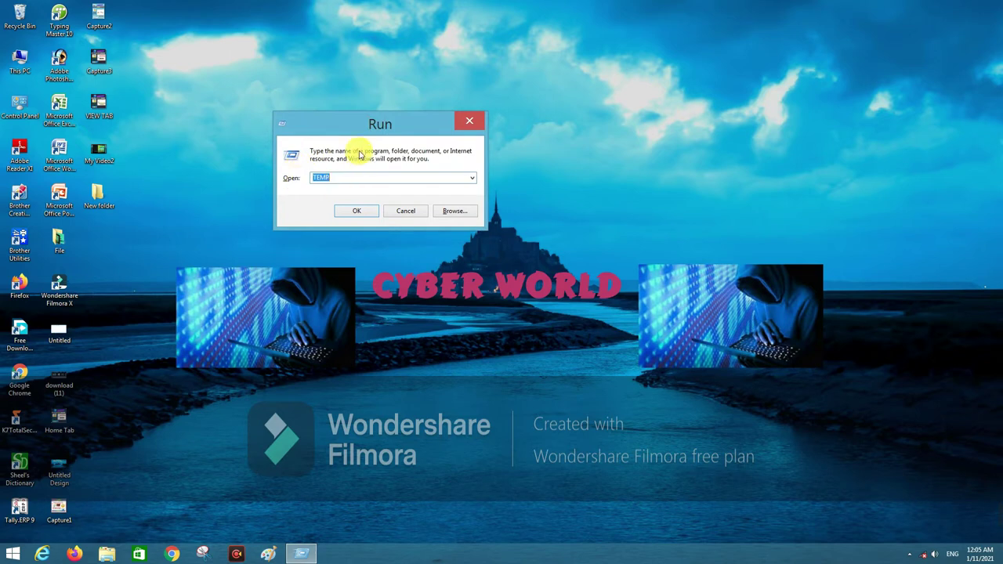
pyautogui.click(350, 181)
pyautogui.press('BackSpace')
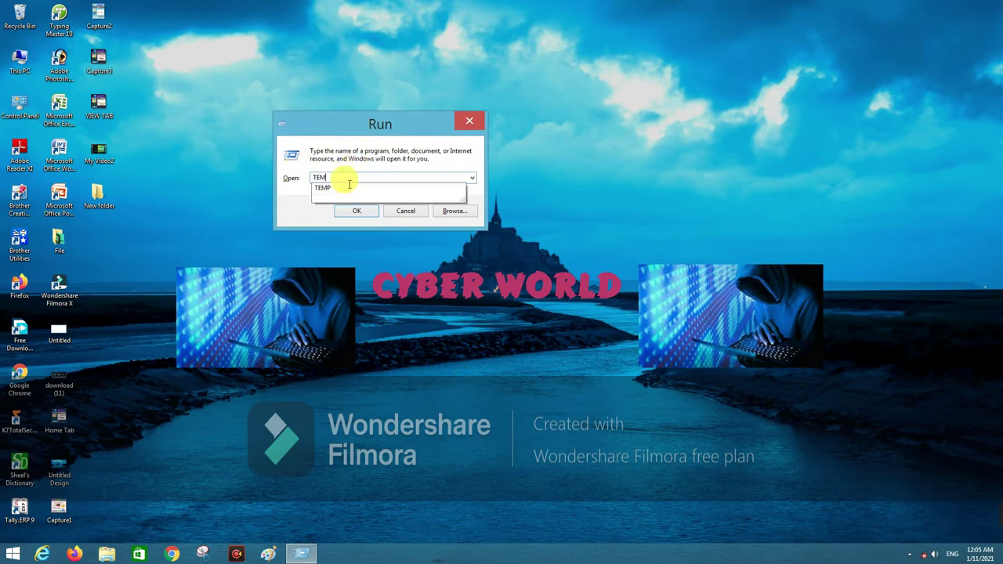
pyautogui.press('BackSpace')
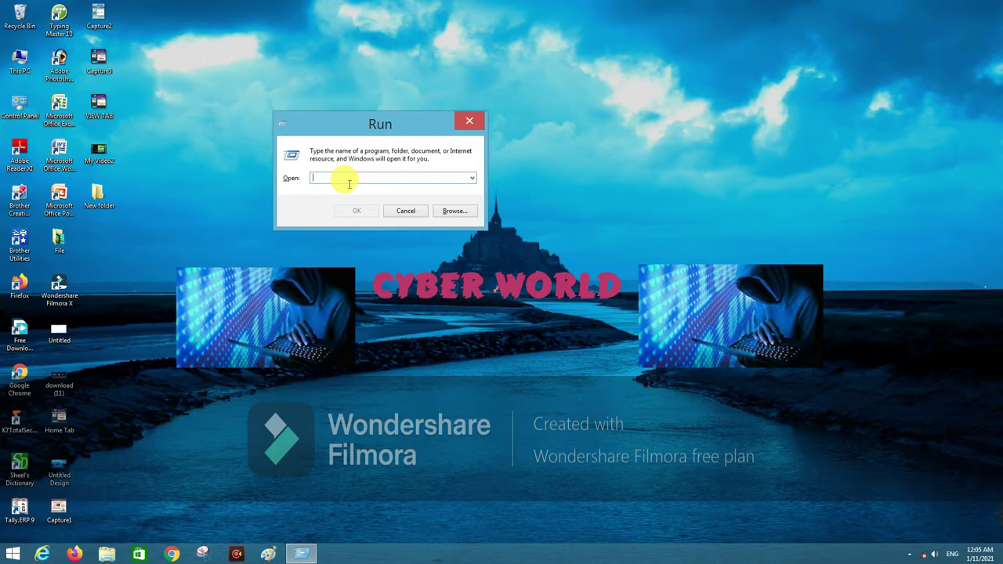
pyautogui.write('notepad')
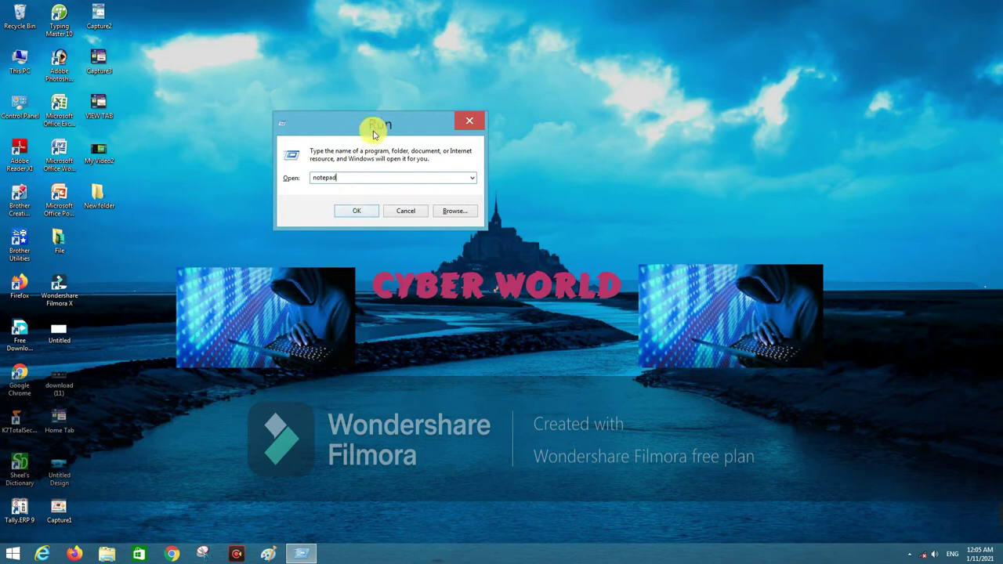
pyautogui.click(360, 211)
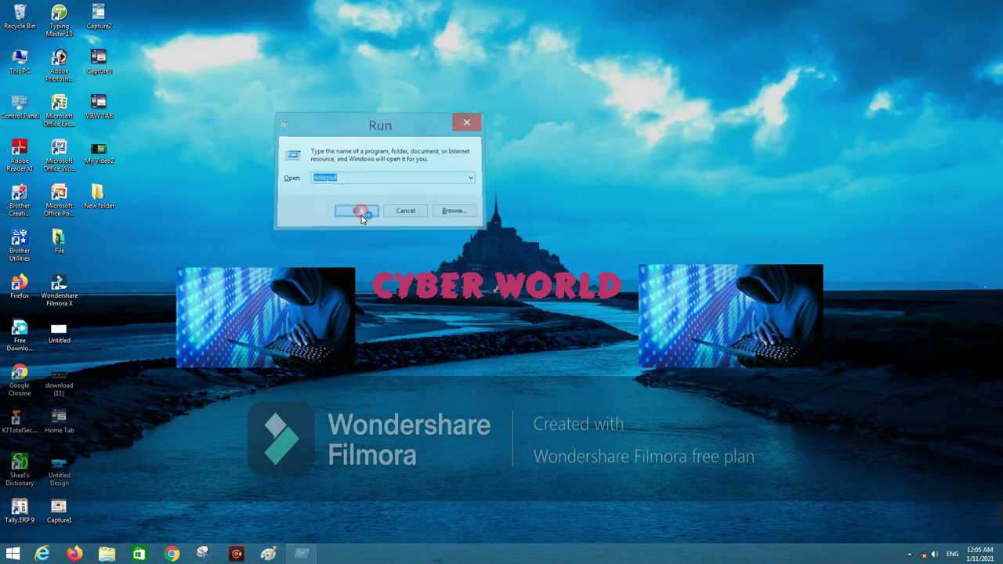
# - Maximize the empty Untitled Notepad window to full screen and bring up the File menu
pyautogui.moveTo(421, 95); pyautogui.dragTo(445, 90)
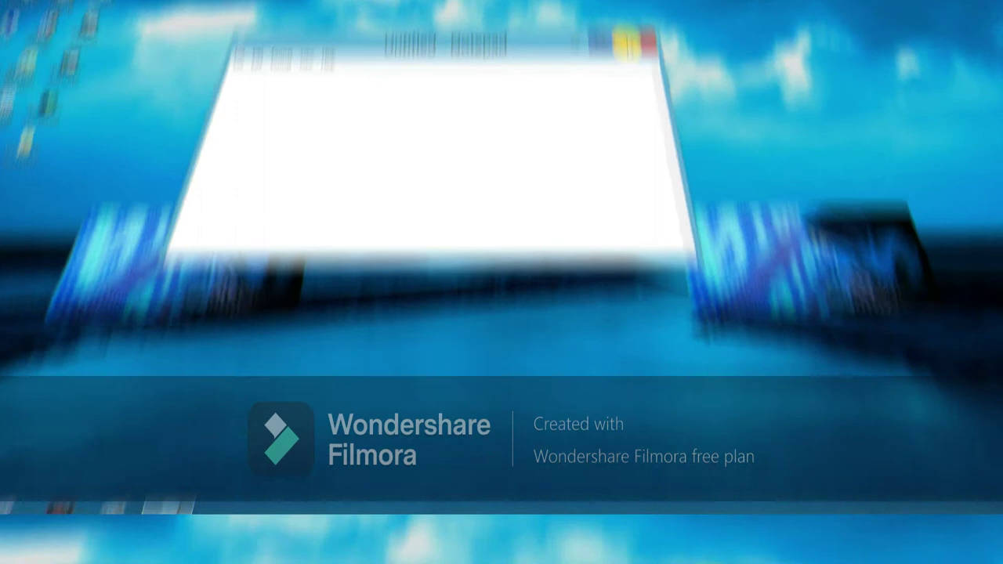
pyautogui.doubleClick(446, 90)
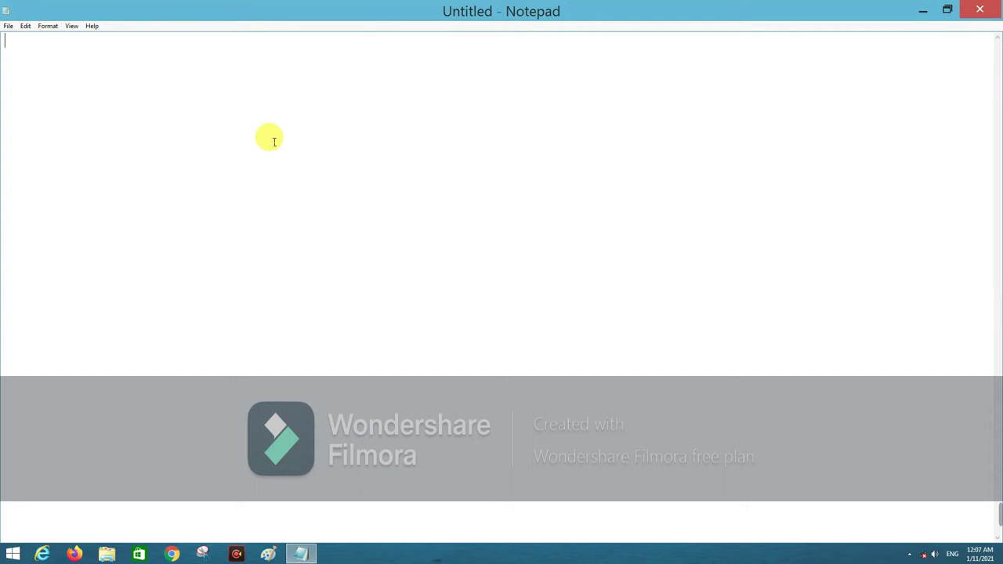
pyautogui.click(6, 14)
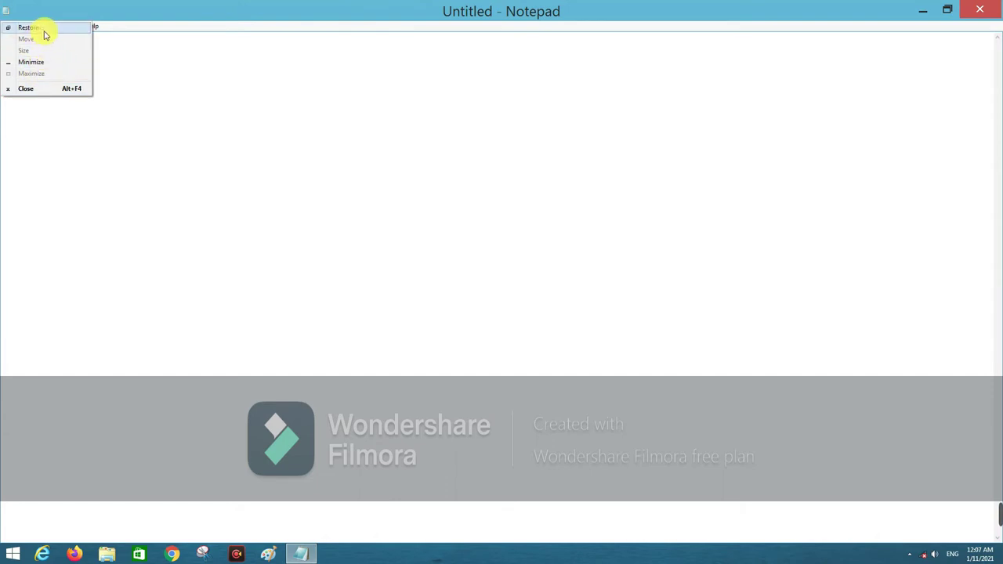
pyautogui.click(43, 98)
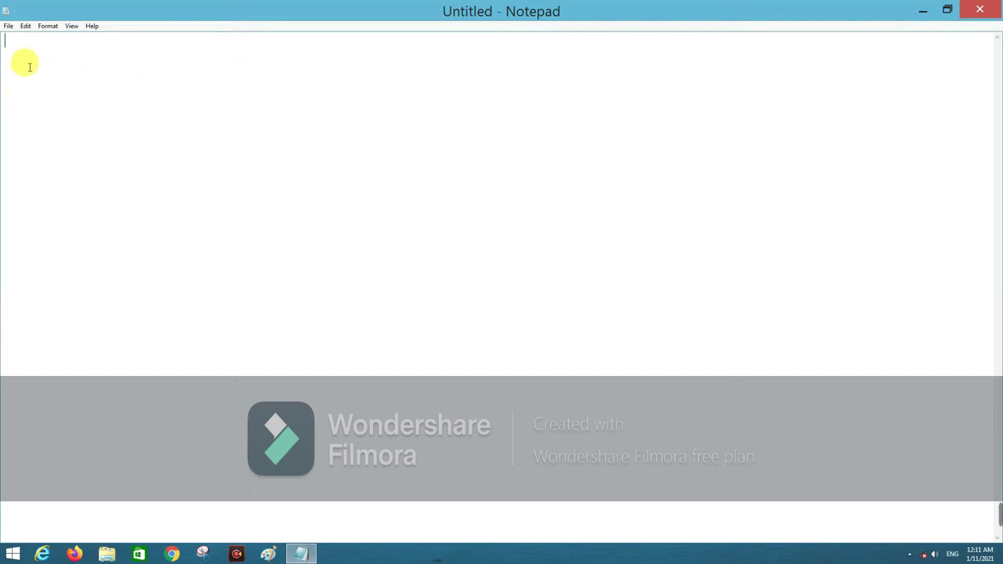
pyautogui.click(7, 27)
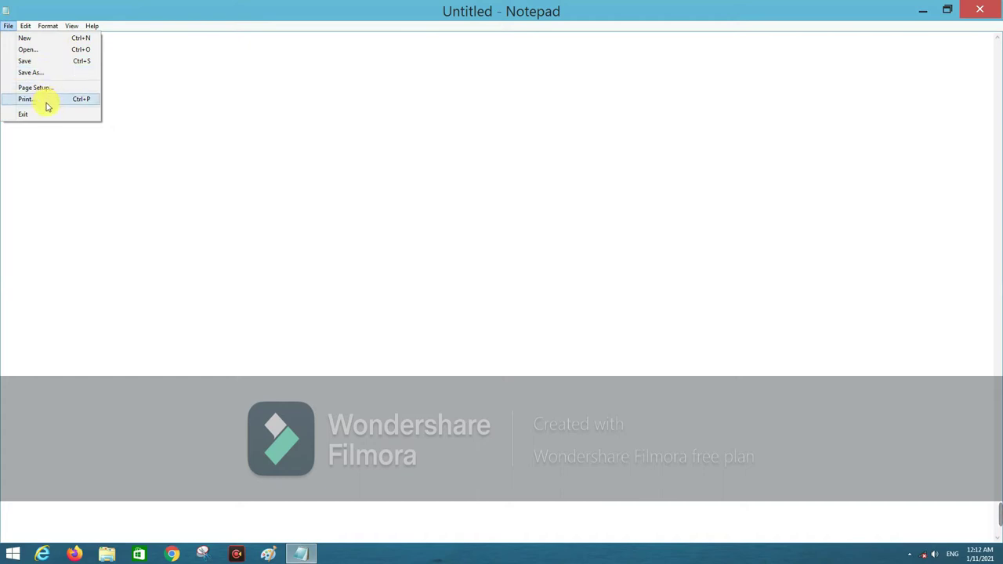
# - Type 'cyber world' into the blank document
pyautogui.click(224, 61)
pyautogui.click(8, 26)
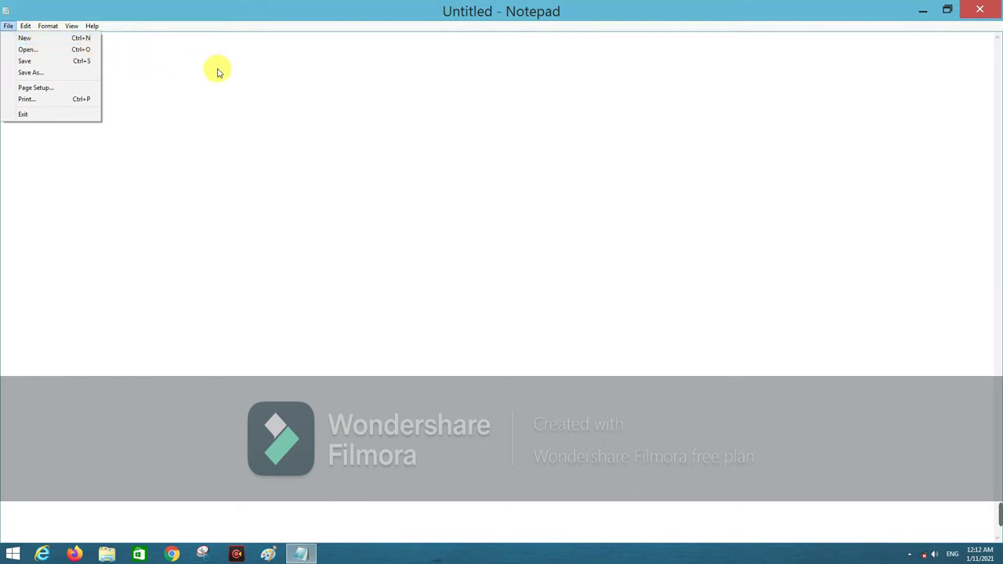
pyautogui.click(208, 74)
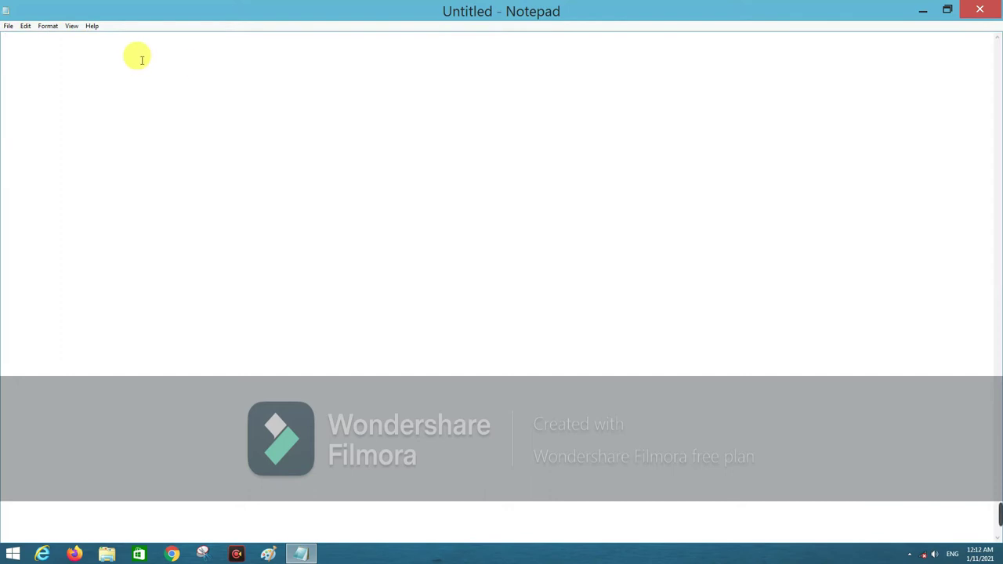
pyautogui.write('c')
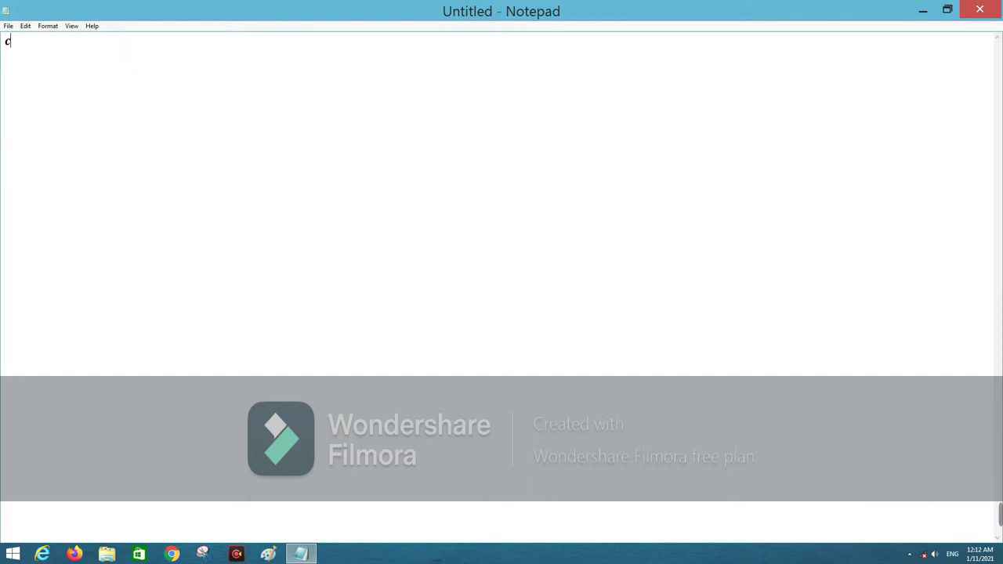
pyautogui.write('yber world')
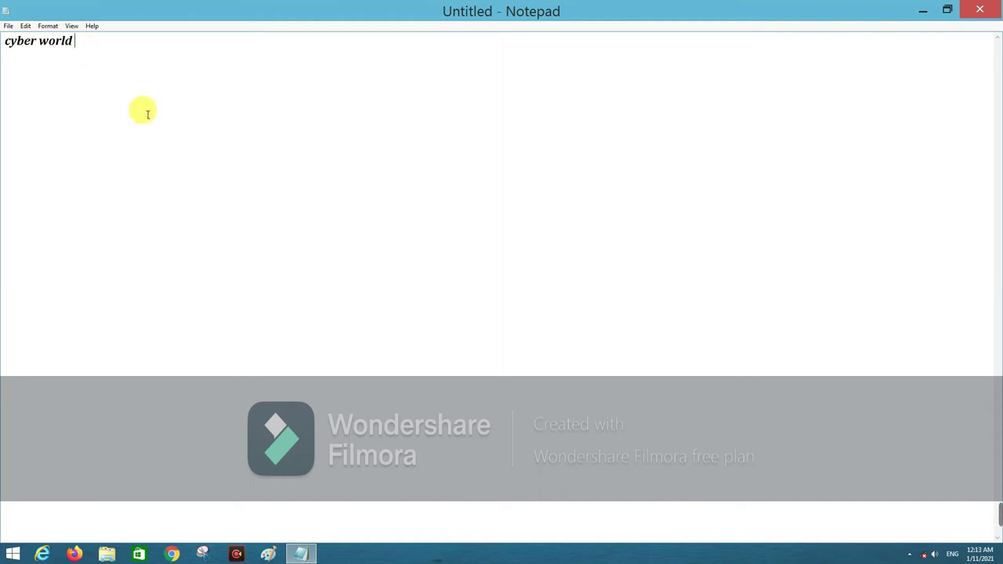
# - Start a new document with File > New, choosing Don't Save for the cyber world text
pyautogui.click(7, 26)
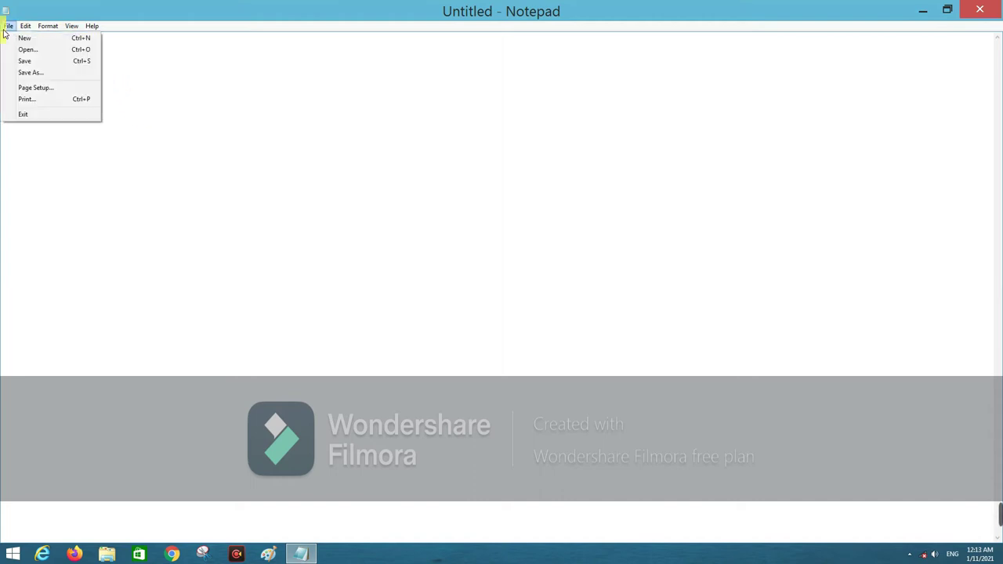
pyautogui.click(39, 43)
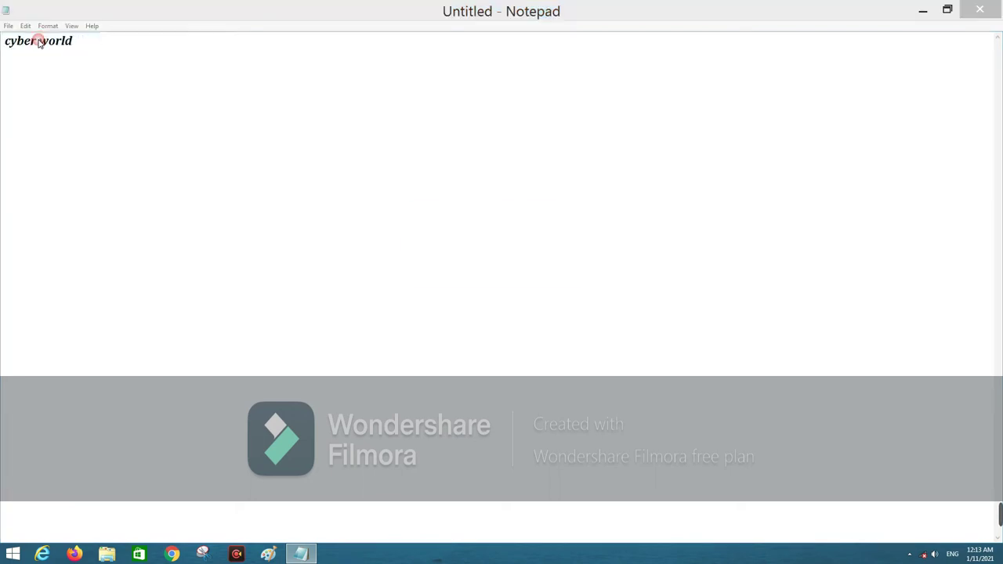
pyautogui.moveTo(452, 217)
pyautogui.mouseDown()
pyautogui.moveTo(224, 110)
pyautogui.moveTo(164, 98)
pyautogui.mouseUp()
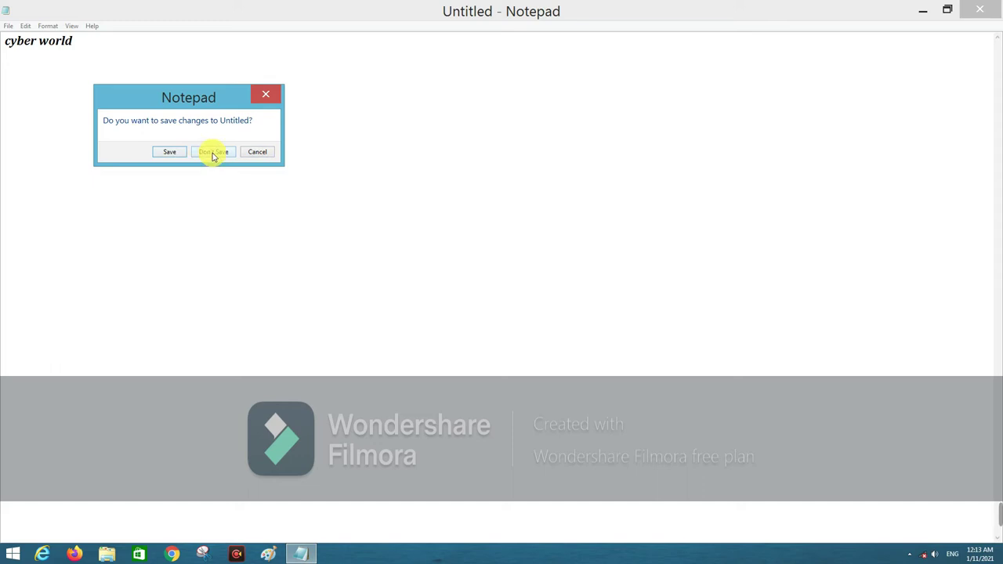
pyautogui.click(212, 153)
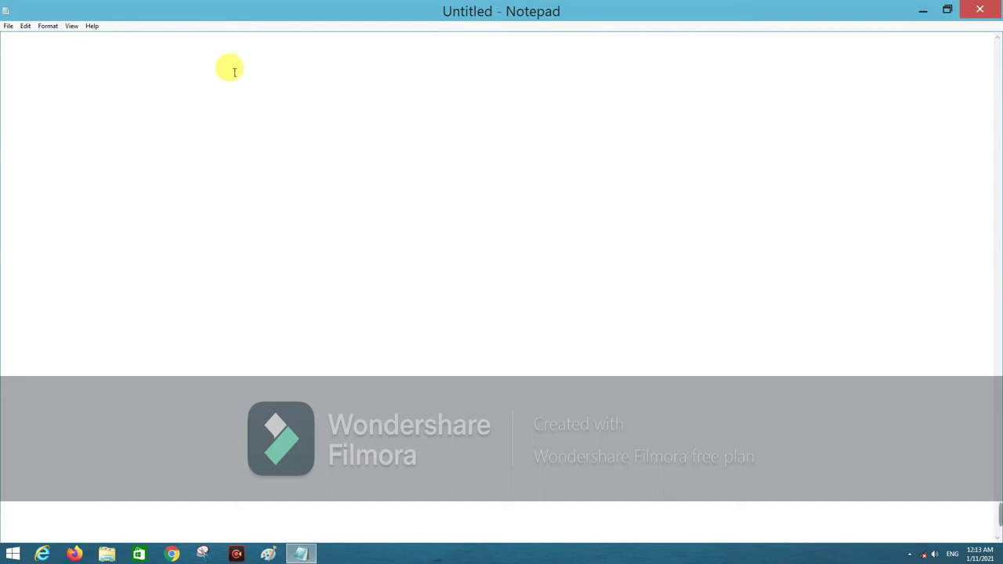
# - Open the CYBER WORLD text file from the Documents folder via File > Open
pyautogui.click(9, 28)
pyautogui.click(183, 62)
pyautogui.click(9, 26)
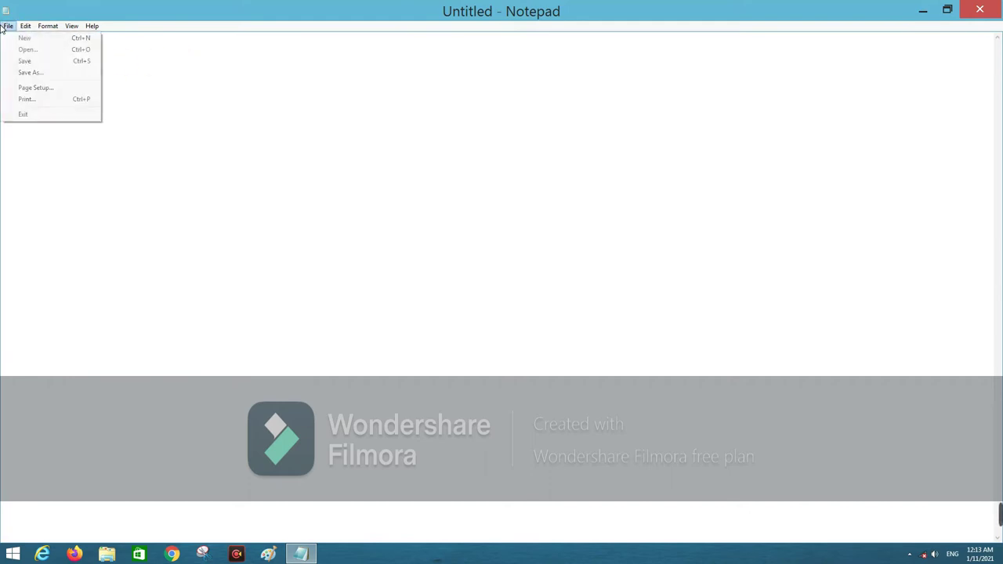
pyautogui.click(208, 63)
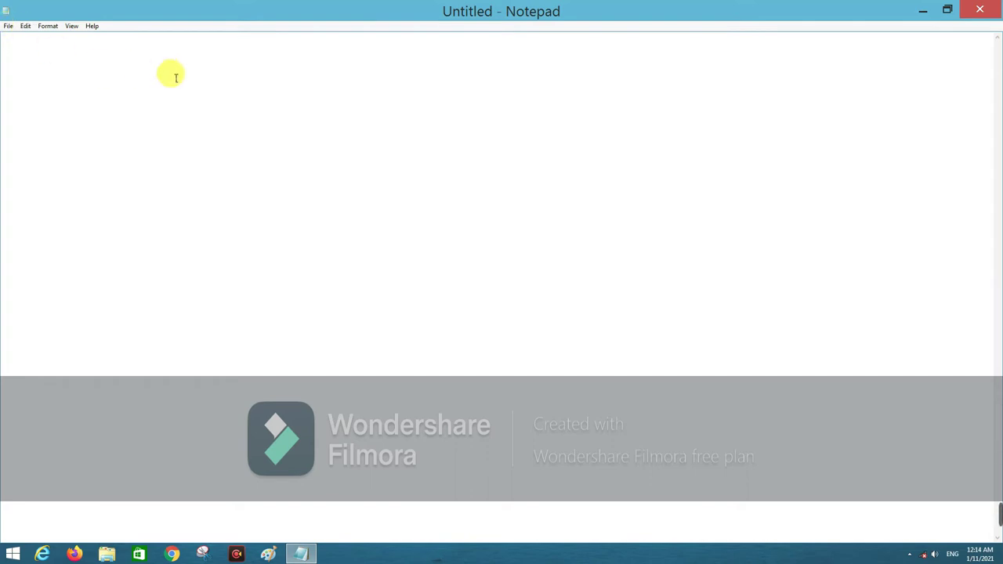
pyautogui.click(9, 27)
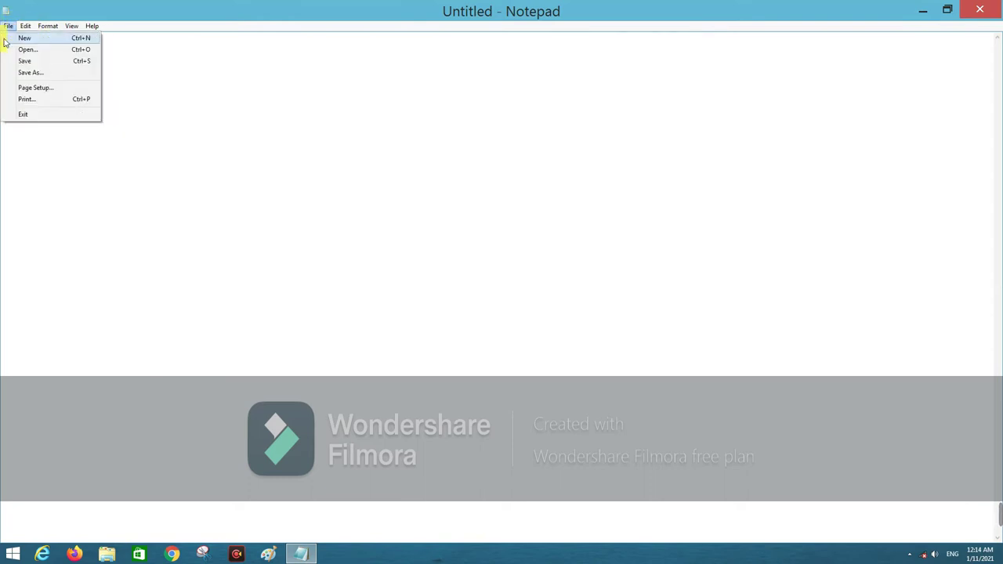
pyautogui.click(4, 51)
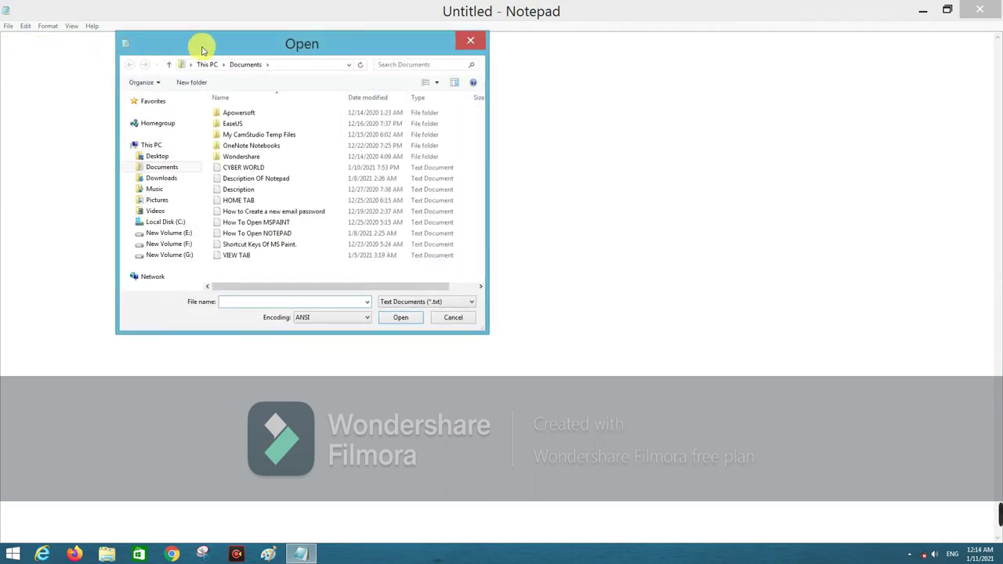
pyautogui.moveTo(191, 44); pyautogui.dragTo(130, 38)
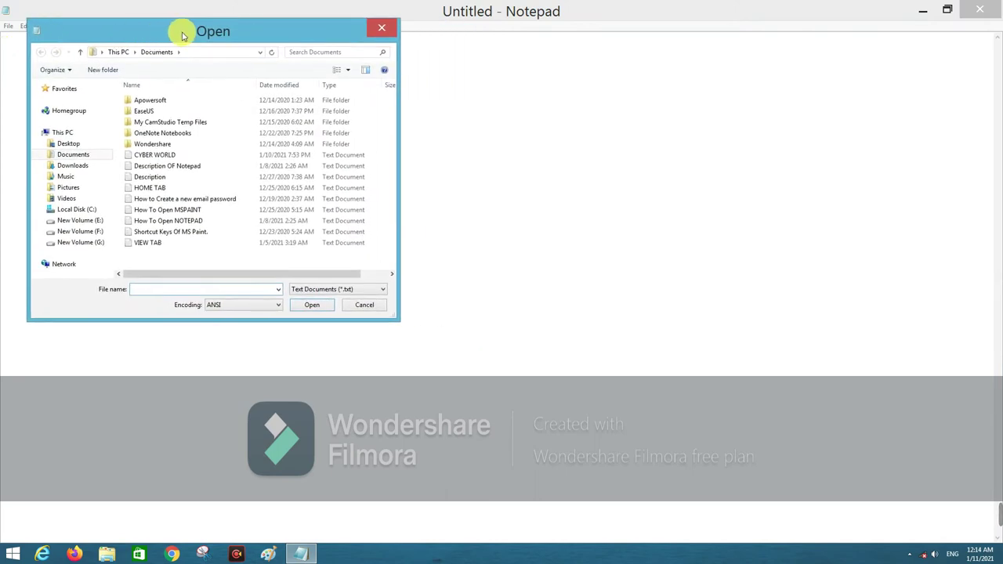
pyautogui.moveTo(196, 35); pyautogui.dragTo(218, 62)
pyautogui.click(235, 162)
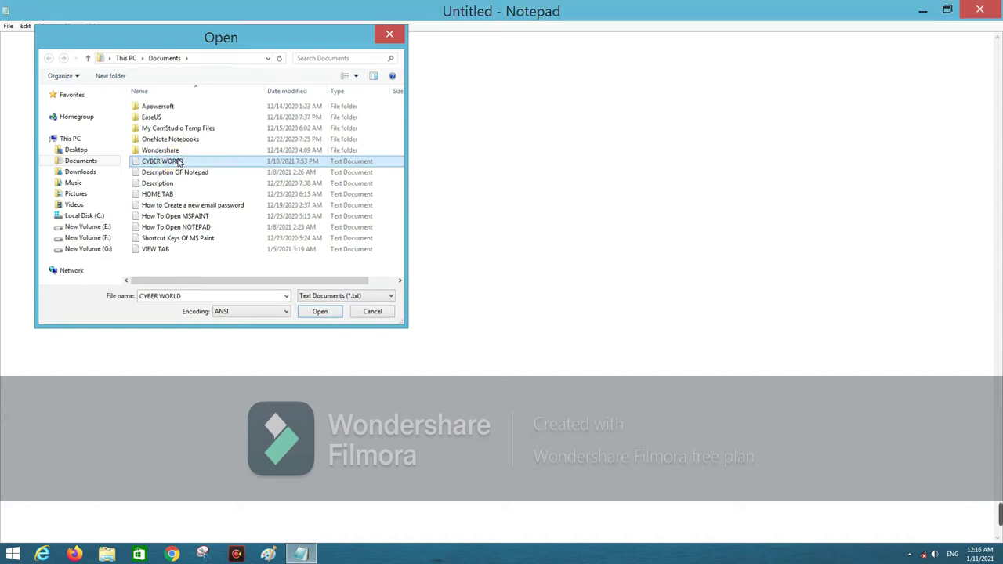
pyautogui.doubleClick(178, 163)
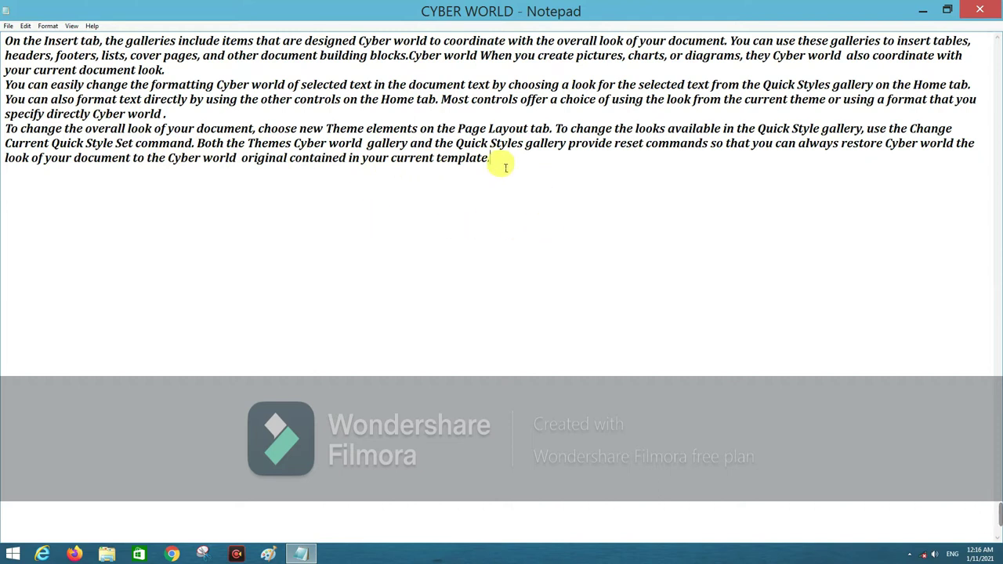
# - Place the caret at the end of the repeated cyber world text and bring up the File menu
pyautogui.click(6, 26)
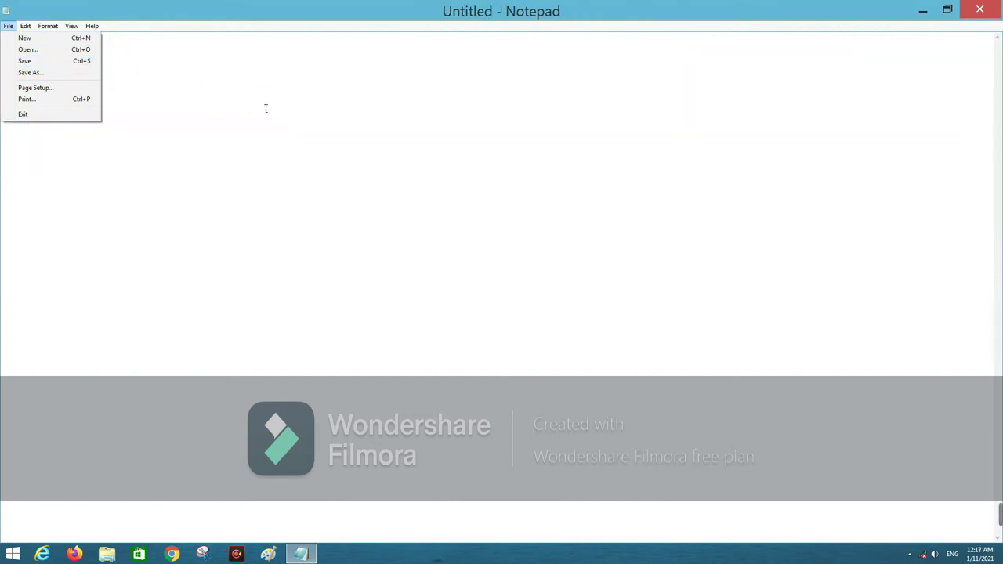
pyautogui.click(236, 111)
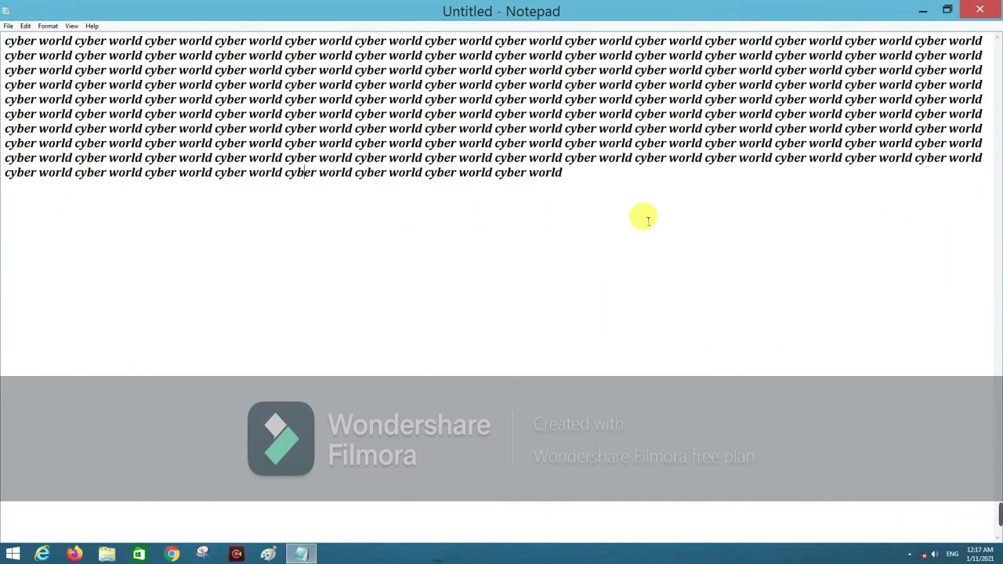
pyautogui.click(575, 180)
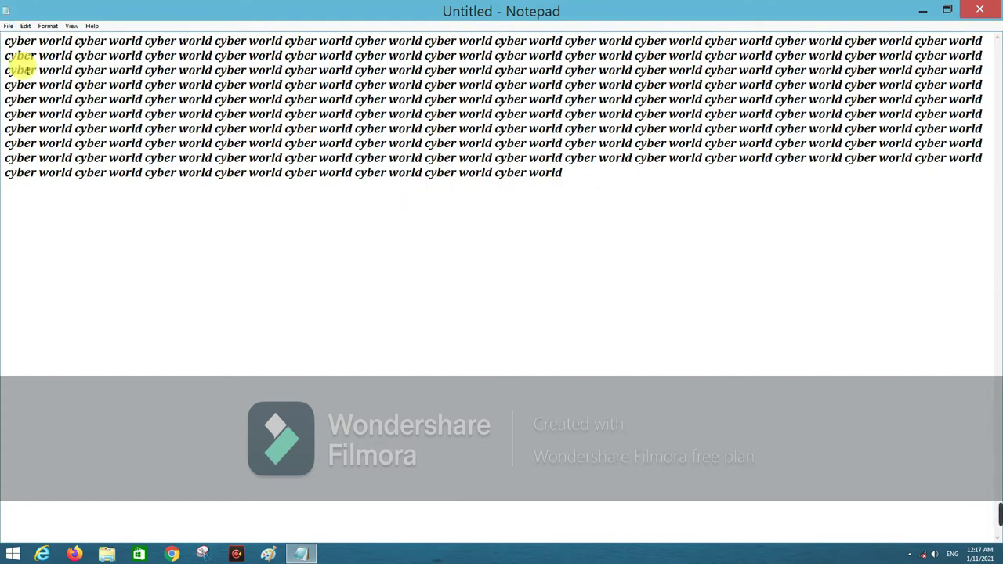
pyautogui.click(8, 25)
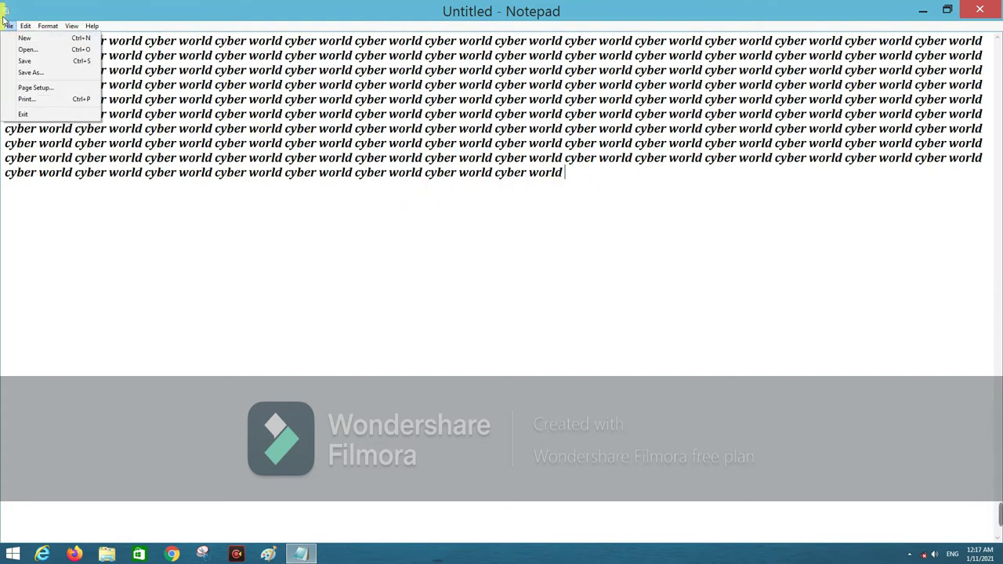
# - Save the document to the Desktop under the name 'cyber world'
pyautogui.click(14, 62)
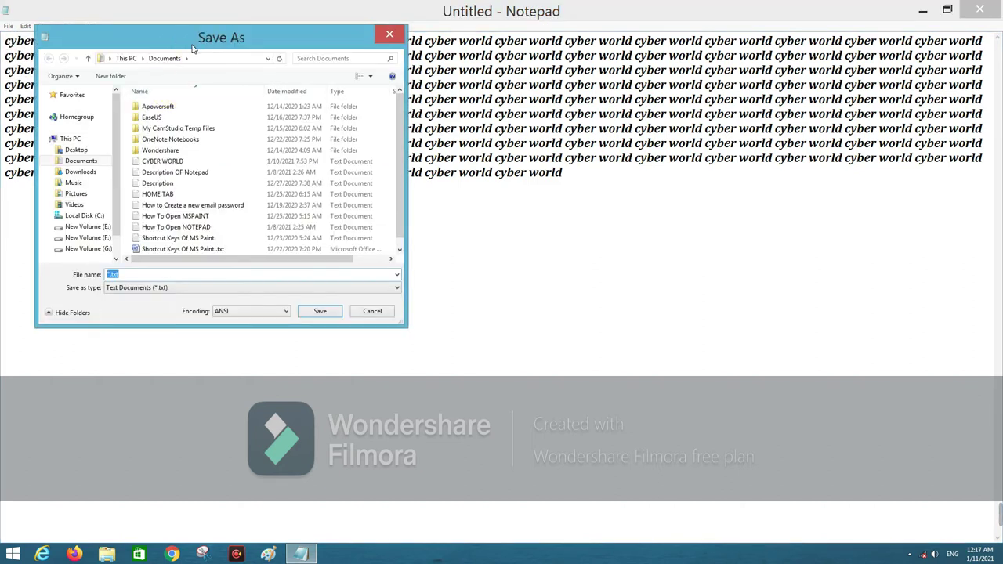
pyautogui.moveTo(192, 49); pyautogui.dragTo(265, 91)
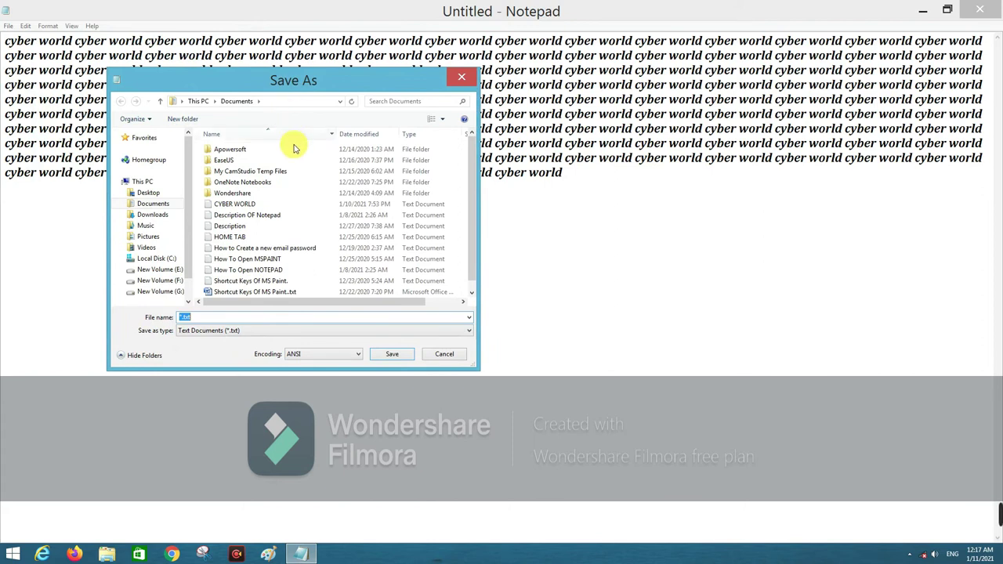
pyautogui.click(208, 320)
pyautogui.click(208, 321)
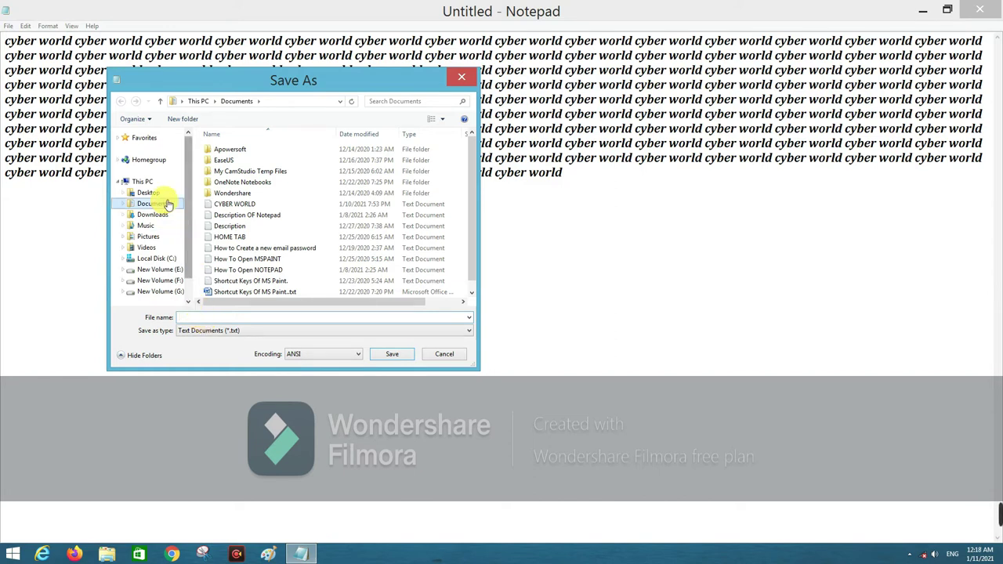
pyautogui.click(164, 196)
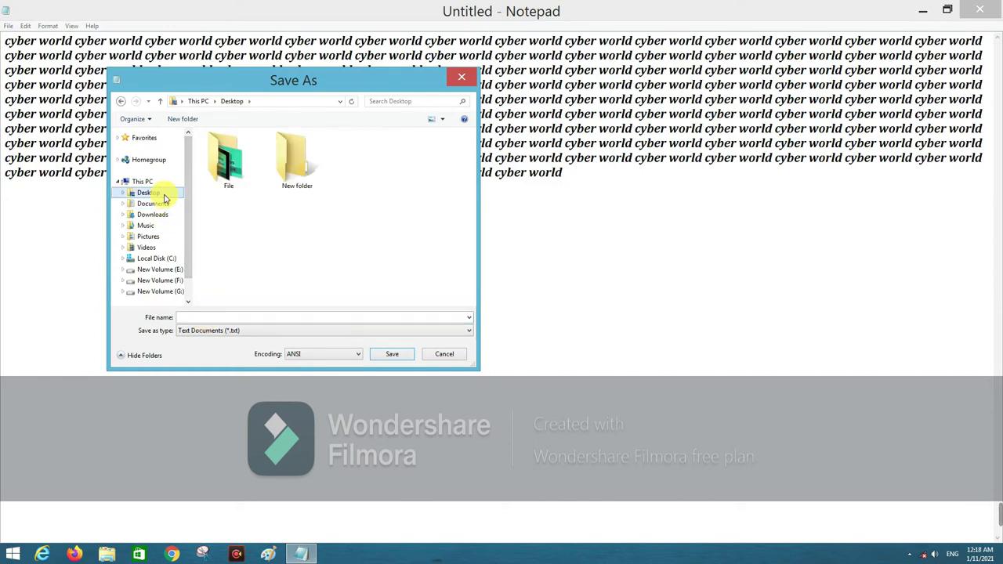
pyautogui.click(213, 320)
pyautogui.write('ber world')
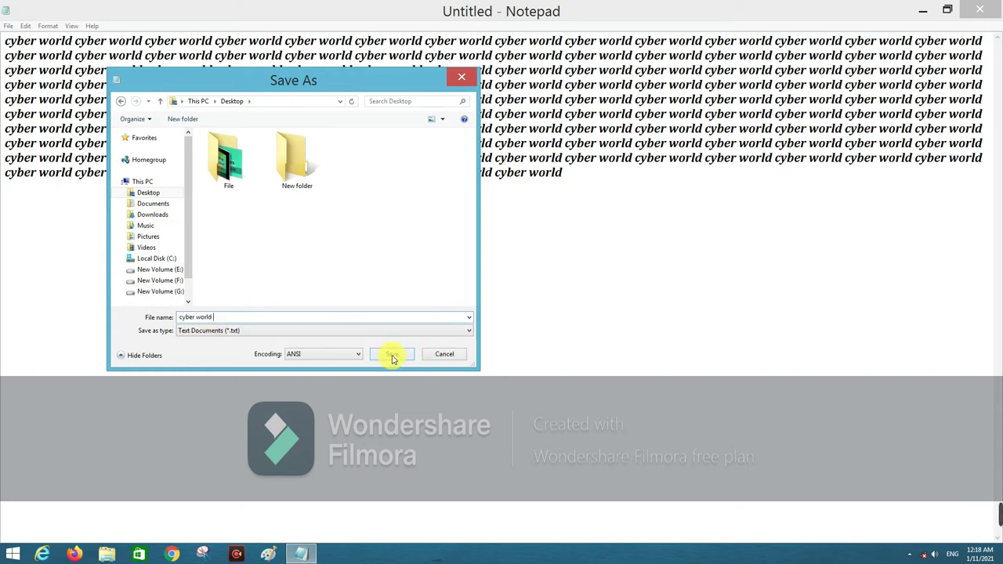
pyautogui.click(392, 354)
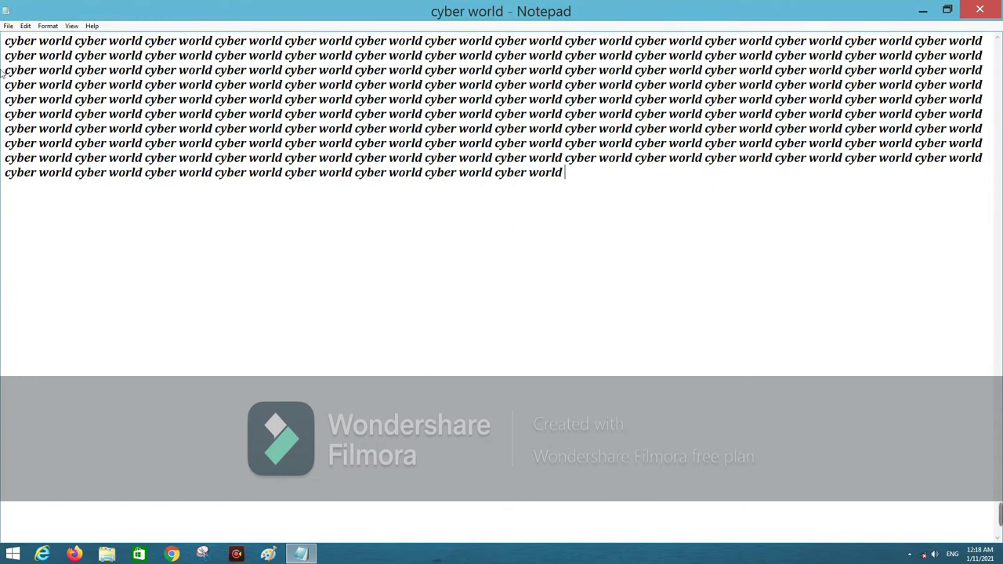
# - Start File > Save As and switch the save location to Documents
pyautogui.click(8, 26)
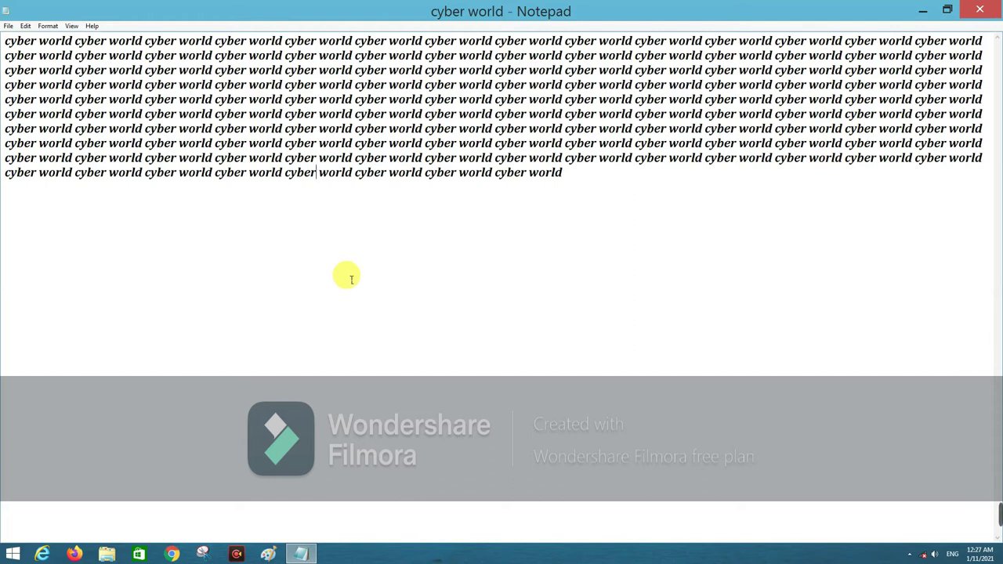
pyautogui.click(8, 26)
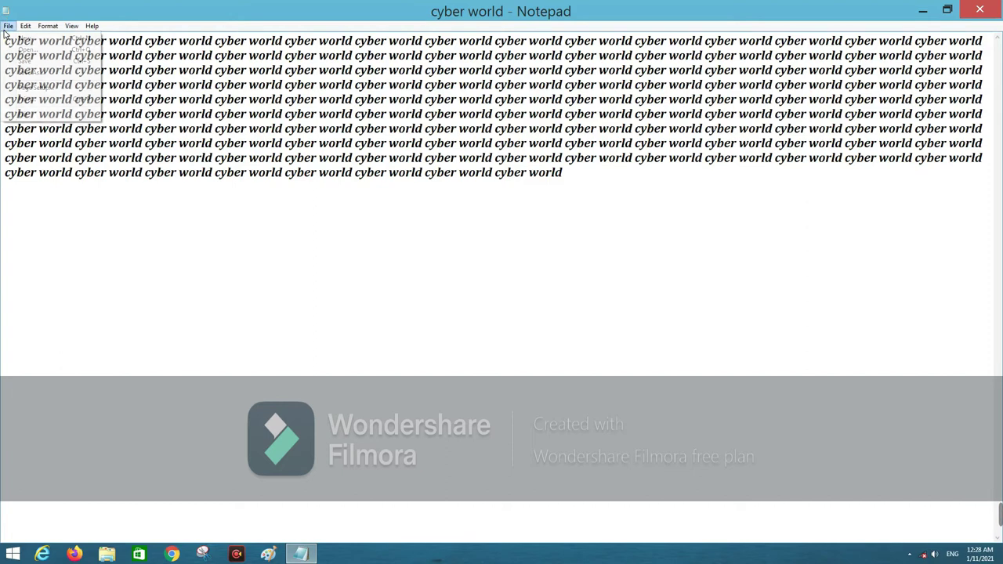
pyautogui.click(35, 72)
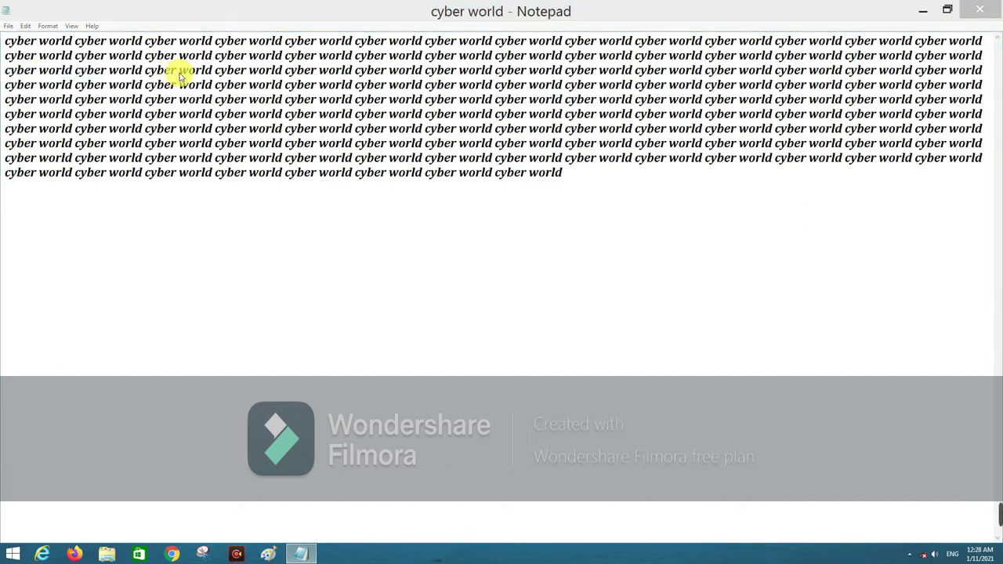
pyautogui.moveTo(278, 52)
pyautogui.mouseDown()
pyautogui.moveTo(301, 83)
pyautogui.moveTo(280, 65)
pyautogui.mouseUp()
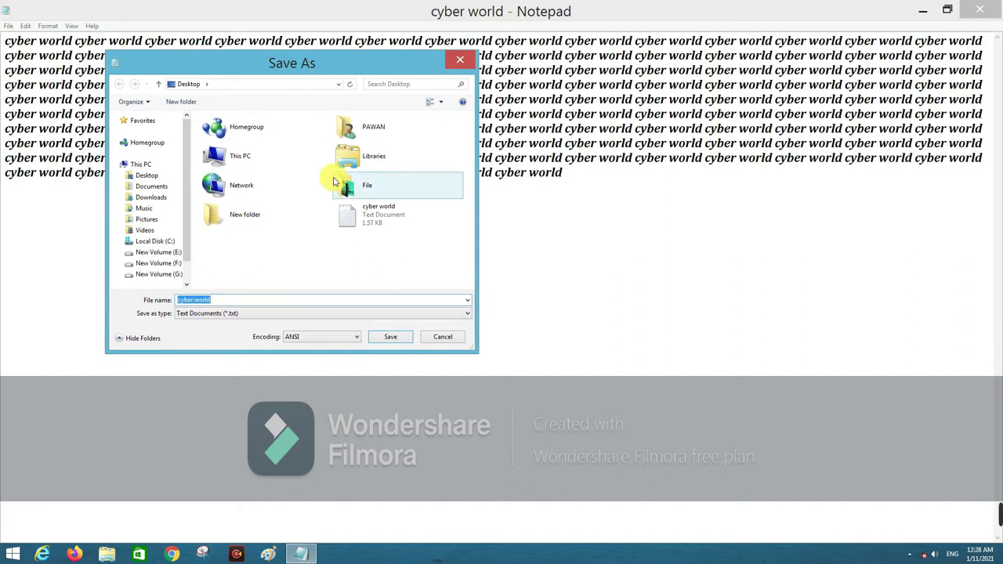
pyautogui.click(227, 301)
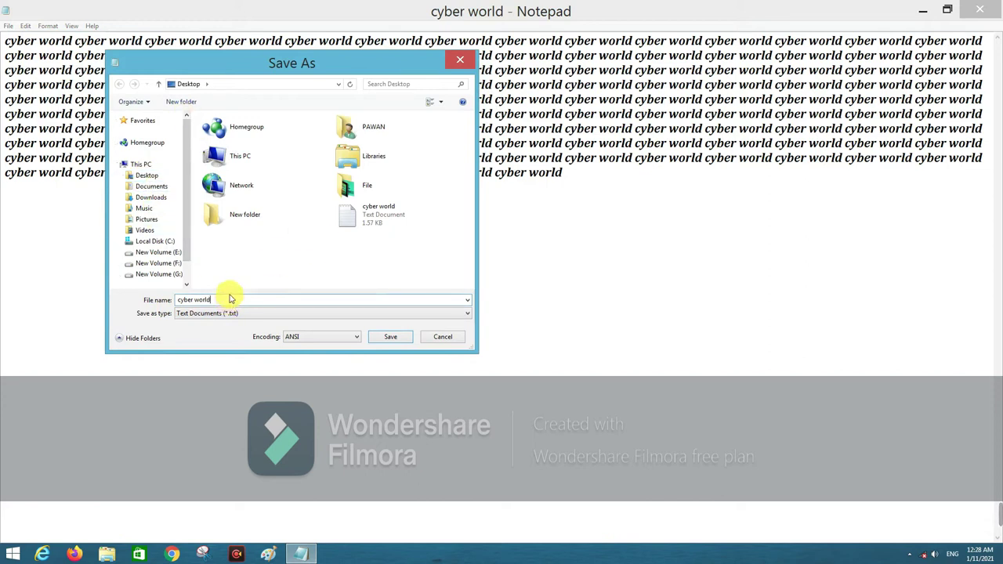
pyautogui.click(149, 187)
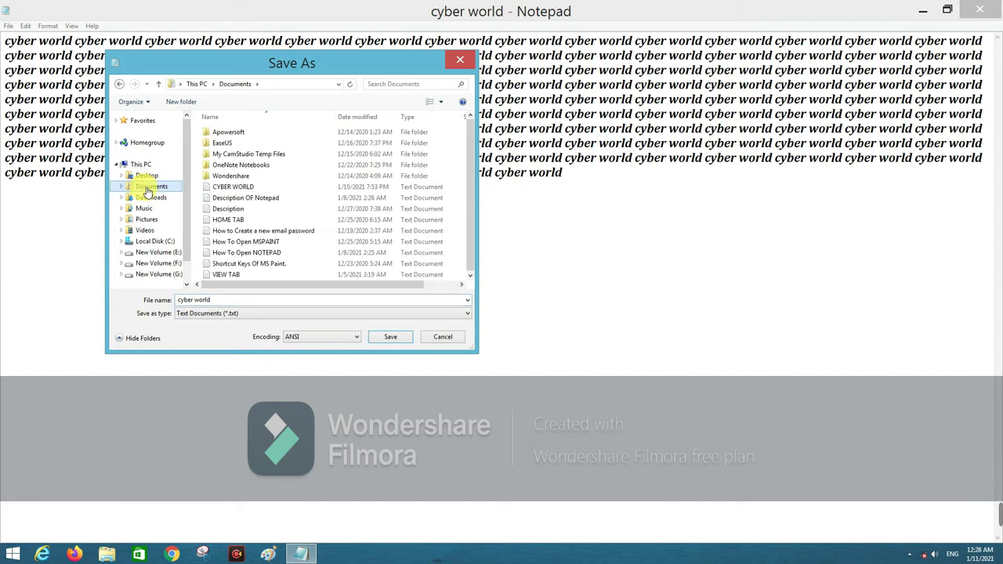
pyautogui.click(147, 175)
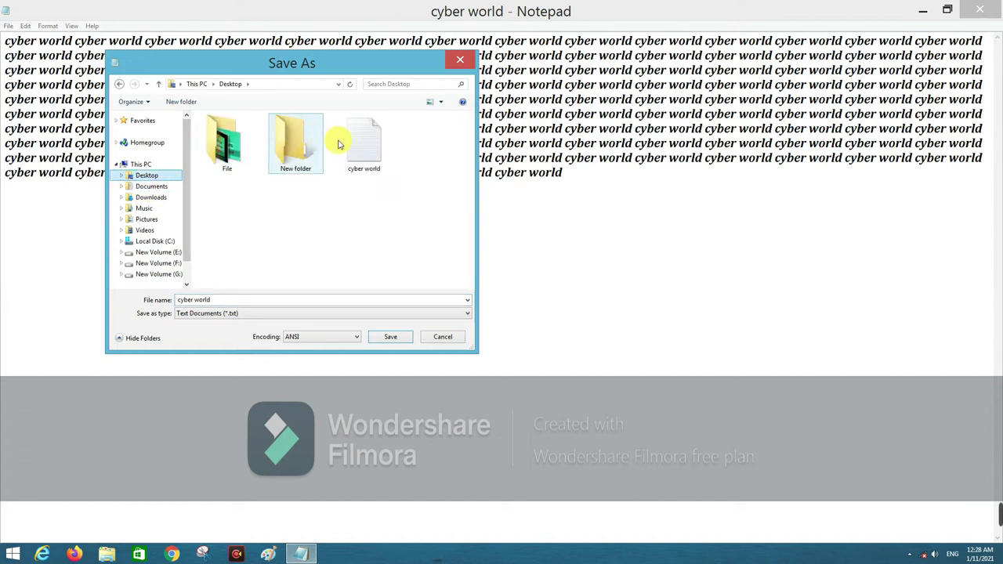
pyautogui.click(151, 187)
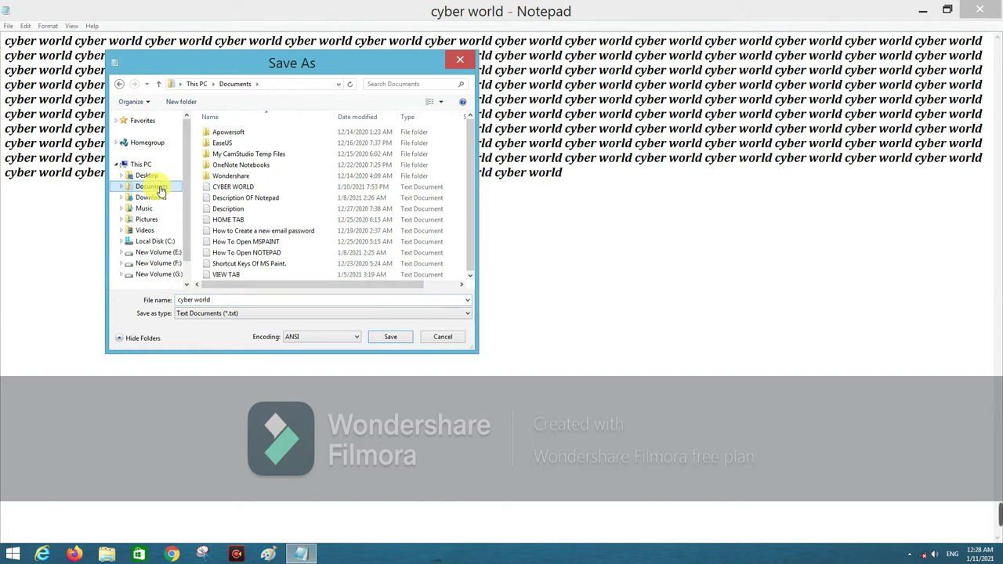
# - Name the copy 'cyber world 1' and save it
pyautogui.click(237, 305)
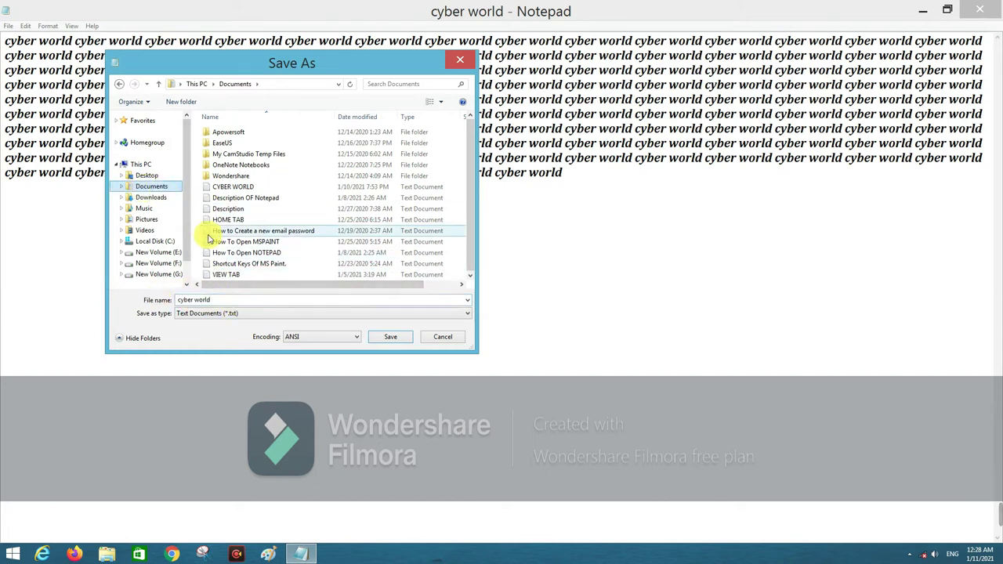
pyautogui.click(229, 304)
pyautogui.click(246, 305)
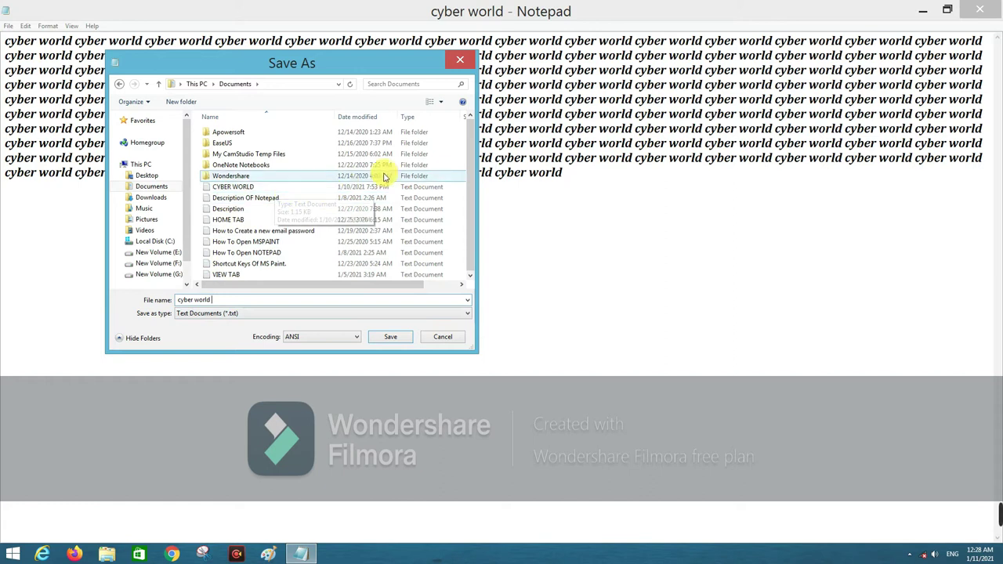
pyautogui.click(223, 302)
pyautogui.write('1')
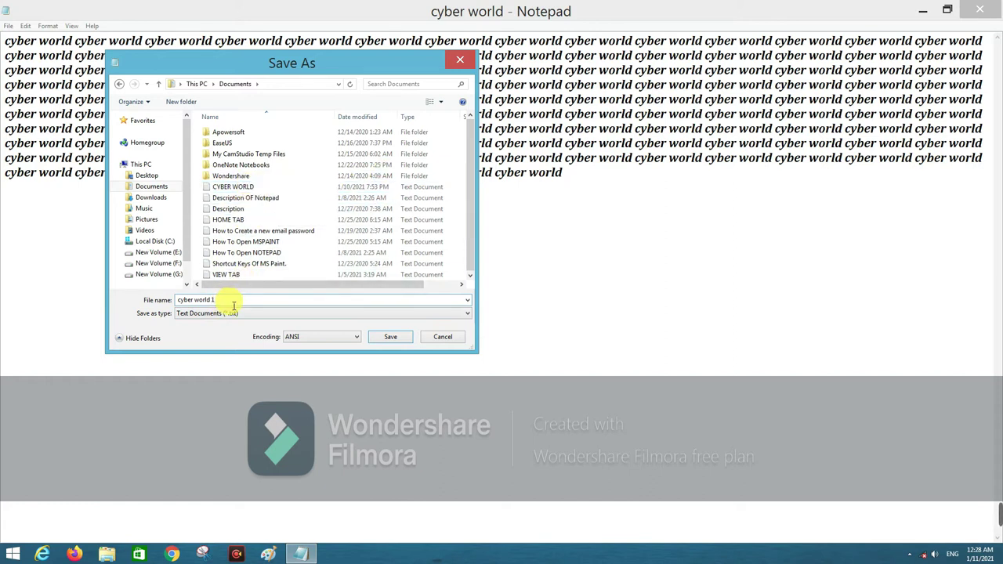
pyautogui.click(390, 337)
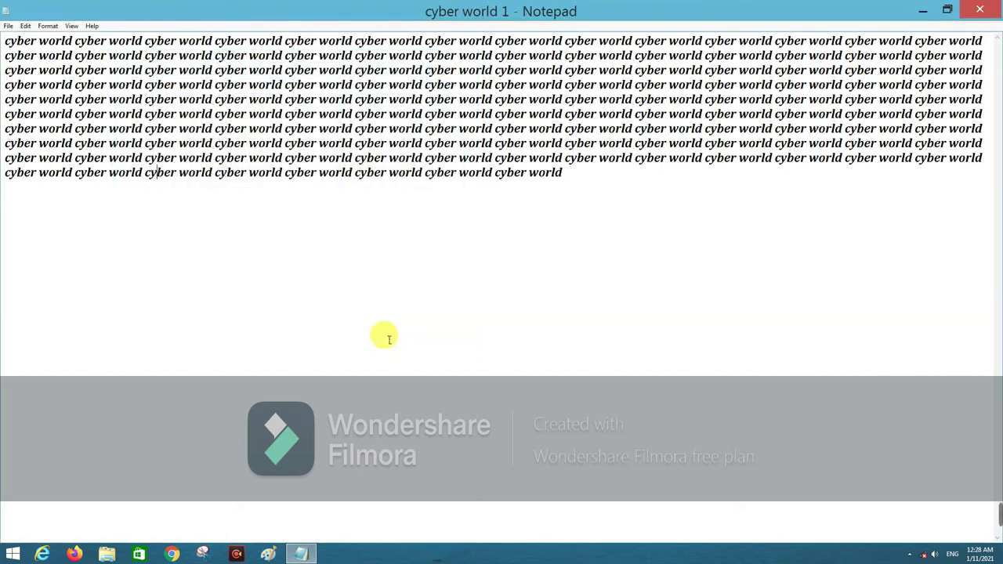
# - Bring up the File menu again
pyautogui.click(7, 26)
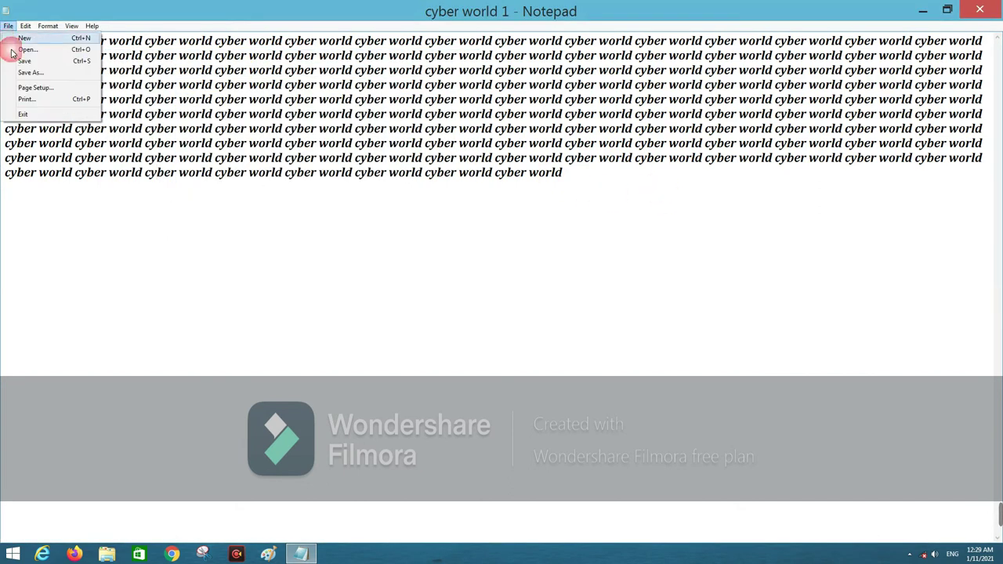
pyautogui.click(216, 237)
pyautogui.click(7, 25)
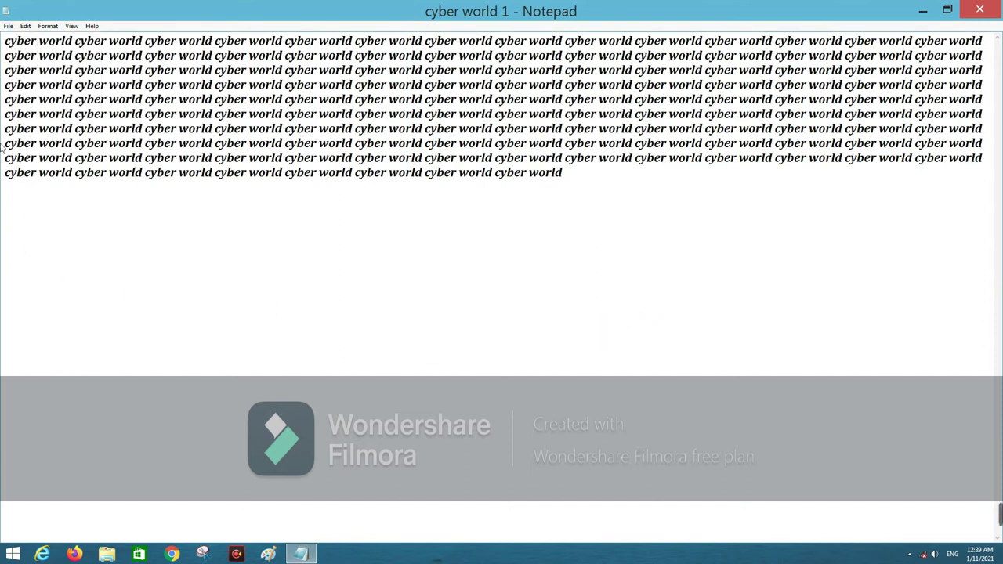
pyautogui.click(6, 27)
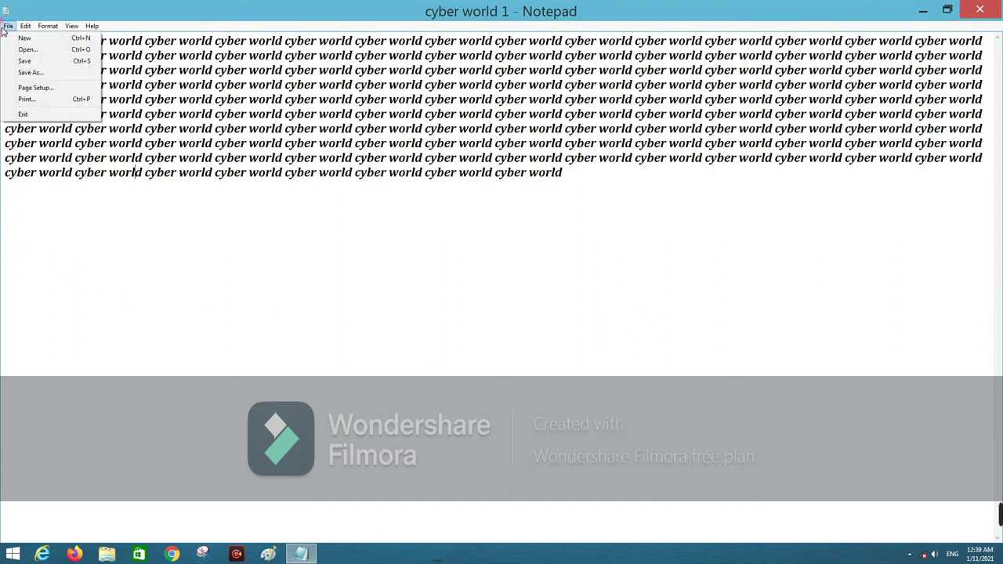
# - In Page Setup, choose A4 paper, Auto Select source and portrait orientation
pyautogui.click(33, 89)
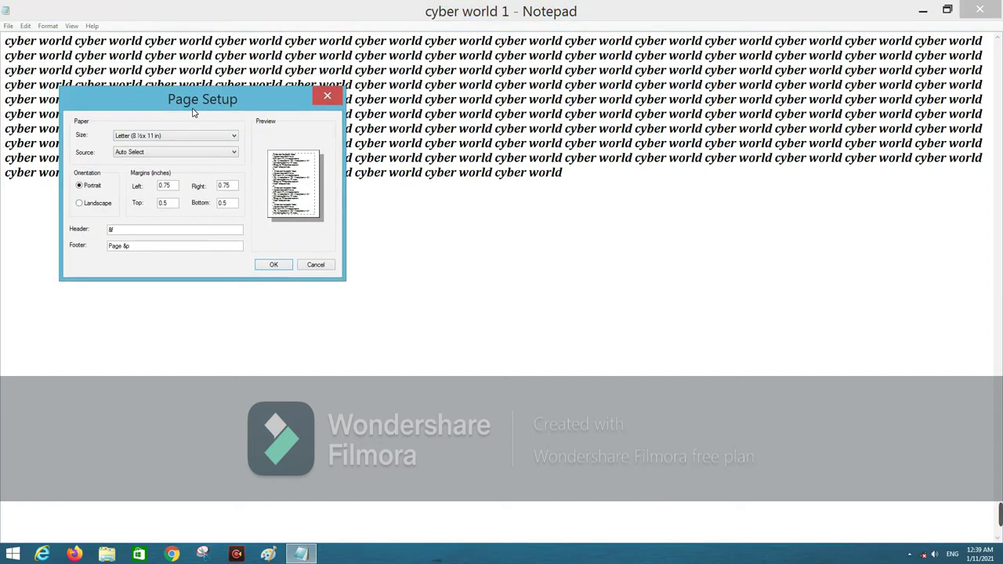
pyautogui.moveTo(123, 47); pyautogui.dragTo(311, 131)
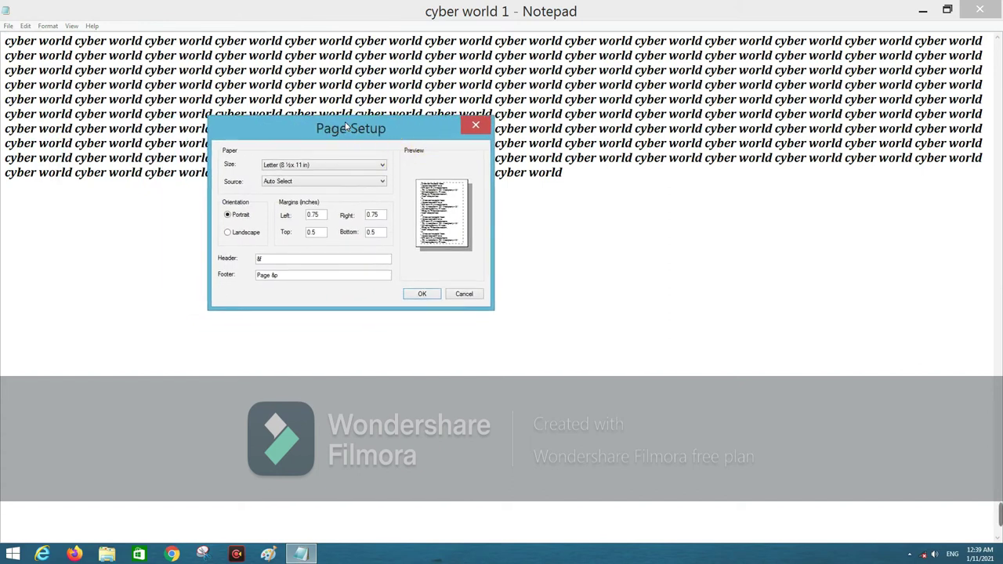
pyautogui.moveTo(395, 135); pyautogui.dragTo(327, 84)
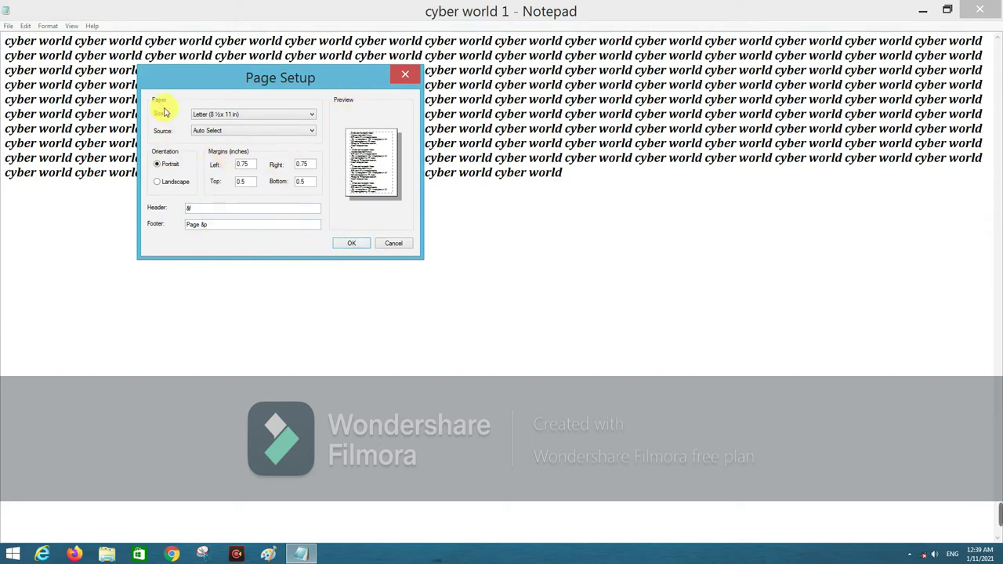
pyautogui.click(235, 117)
pyautogui.click(266, 118)
pyautogui.click(261, 117)
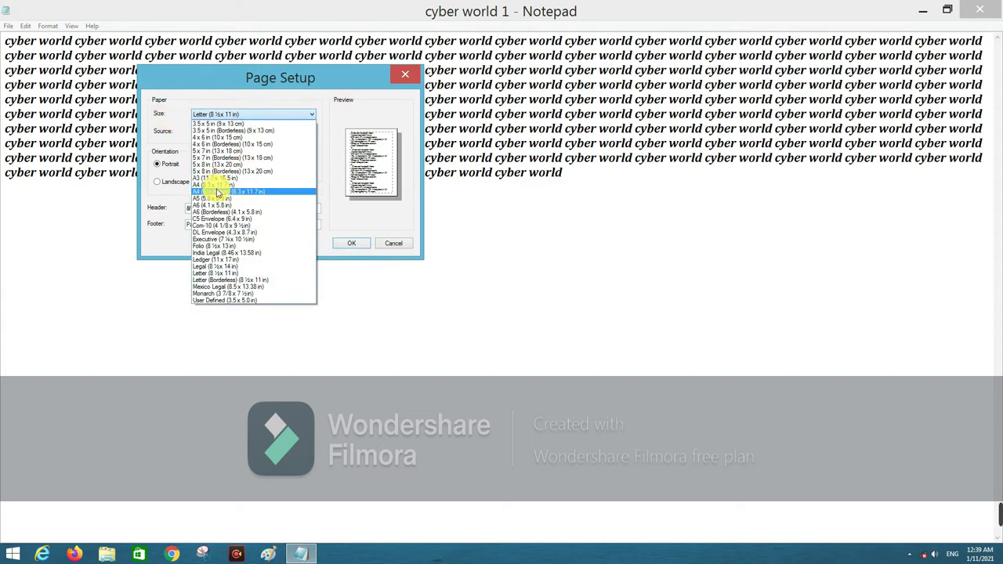
pyautogui.click(221, 187)
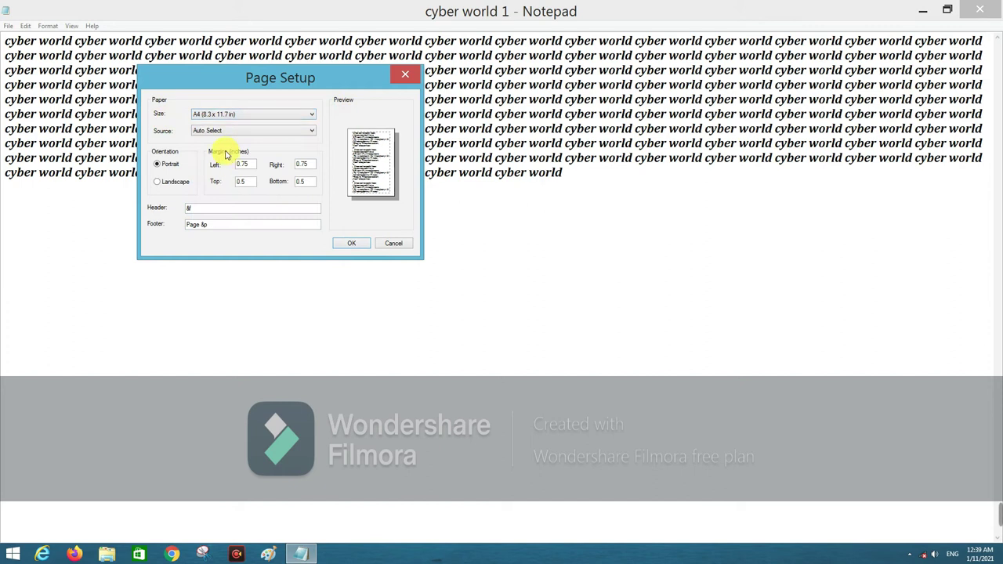
pyautogui.click(298, 134)
pyautogui.click(292, 135)
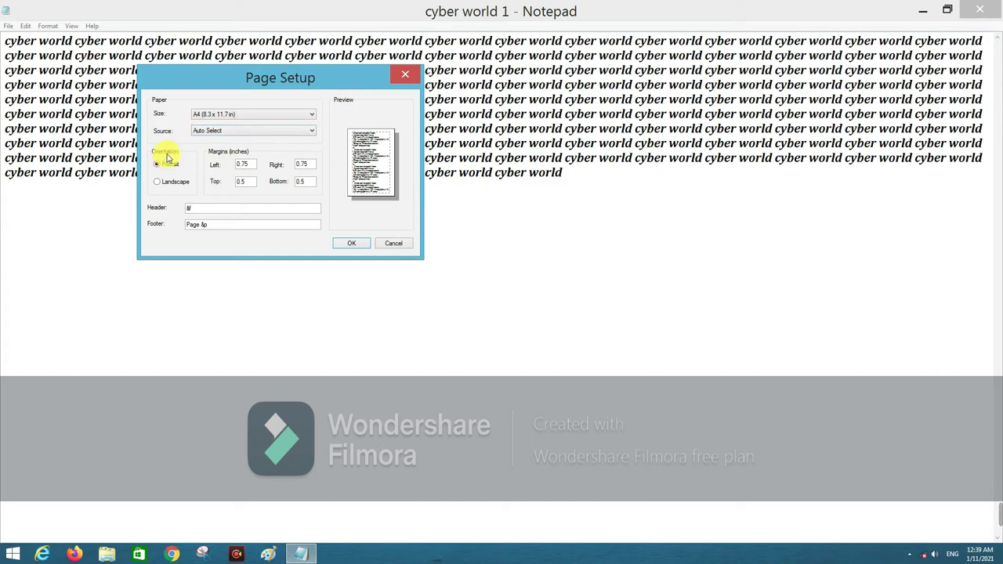
pyautogui.click(167, 182)
pyautogui.click(160, 164)
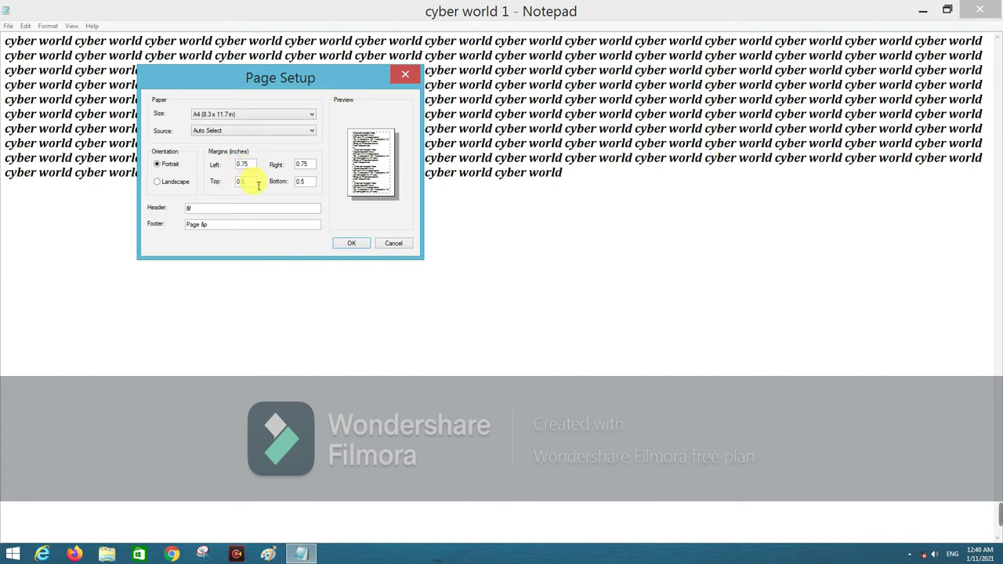
# - Edit the top margin, set the bottom margin to 0.75, and confirm with OK
pyautogui.press('BackSpace')
pyautogui.write('76')
pyautogui.doubleClick(306, 183)
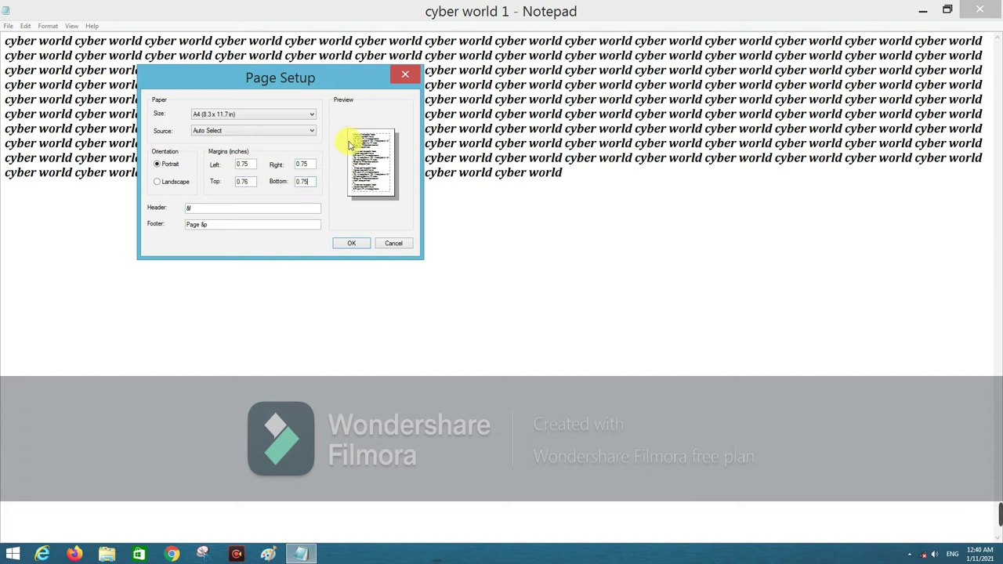
pyautogui.write('75')
pyautogui.moveTo(269, 89); pyautogui.dragTo(264, 117)
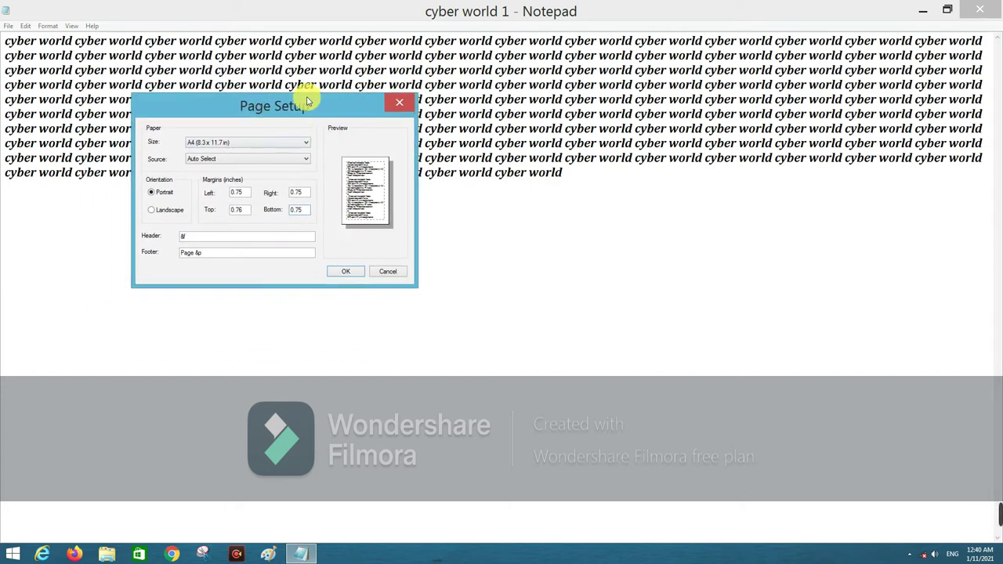
pyautogui.moveTo(328, 110); pyautogui.dragTo(353, 114)
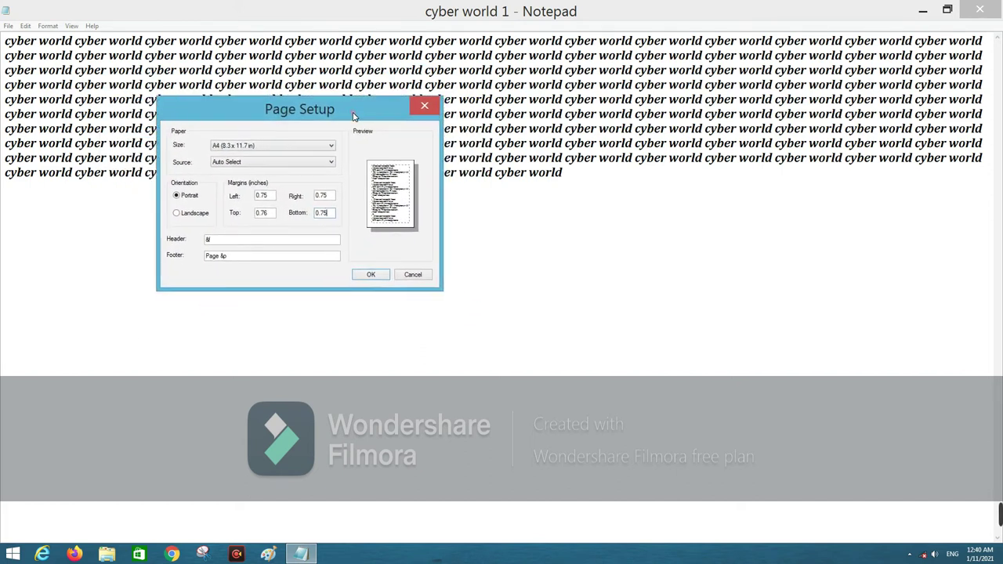
pyautogui.moveTo(204, 104); pyautogui.dragTo(179, 131)
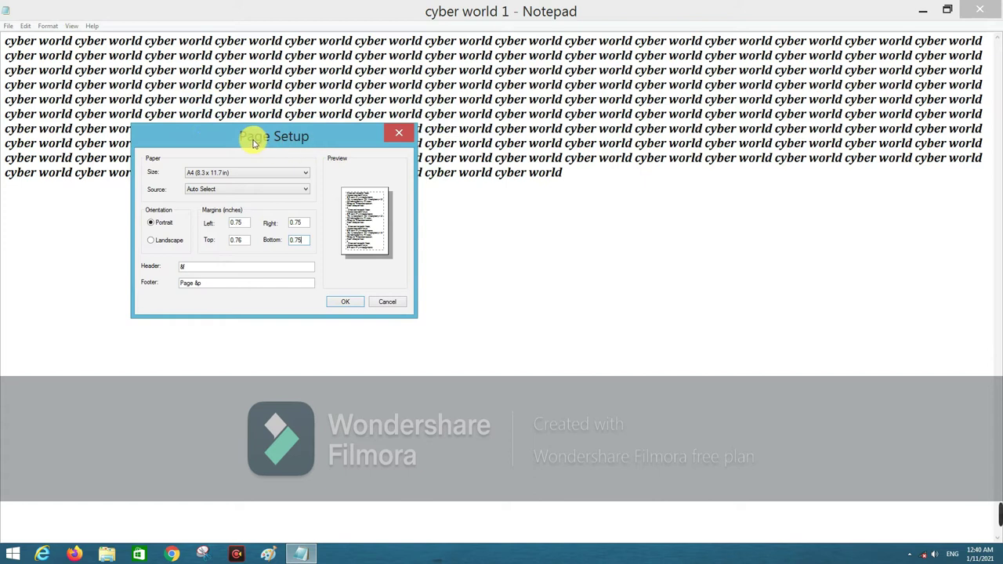
pyautogui.click(345, 302)
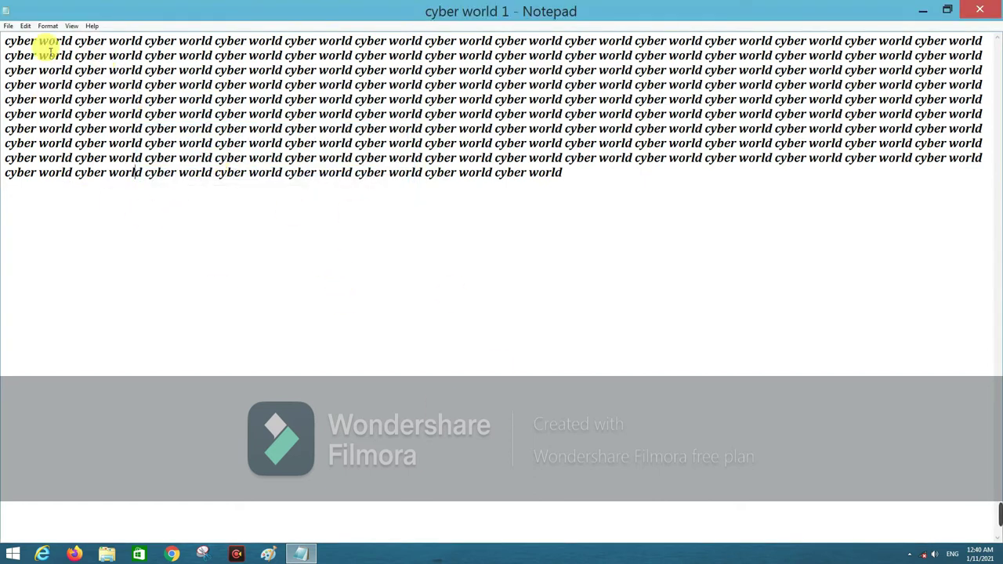
pyautogui.hotkey('ctrl', 'p')
pyautogui.moveTo(165, 114); pyautogui.dragTo(204, 107)
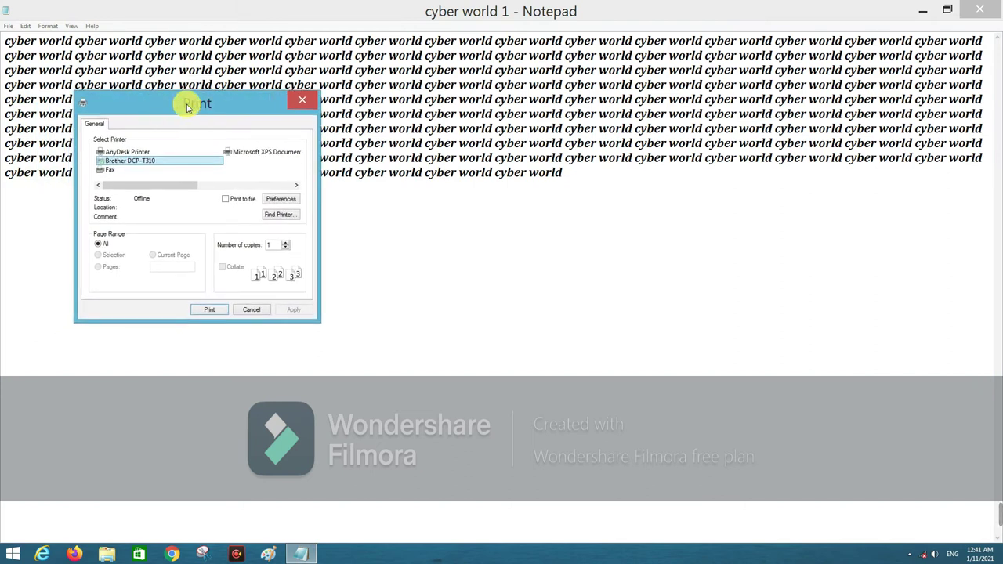
pyautogui.moveTo(187, 103); pyautogui.dragTo(255, 96)
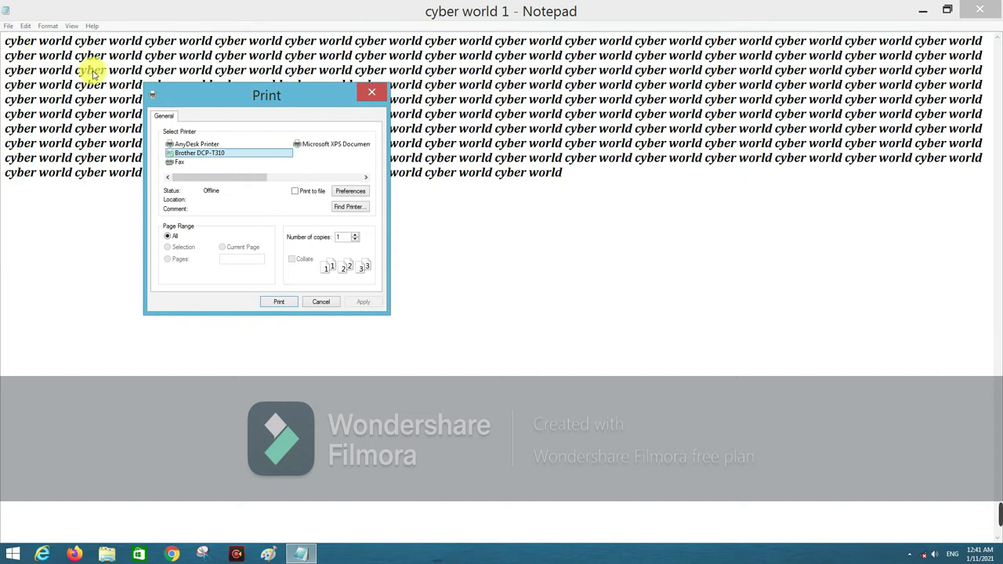
pyautogui.moveTo(193, 95); pyautogui.dragTo(144, 76)
pyautogui.click(196, 83)
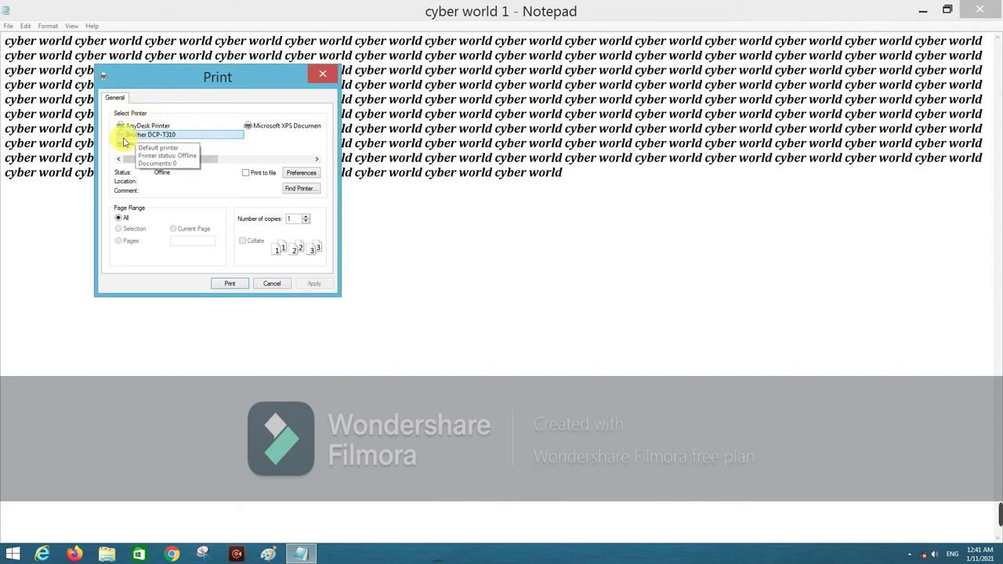
pyautogui.moveTo(214, 91)
pyautogui.mouseDown()
pyautogui.moveTo(275, 96)
pyautogui.moveTo(219, 111)
pyautogui.mouseUp()
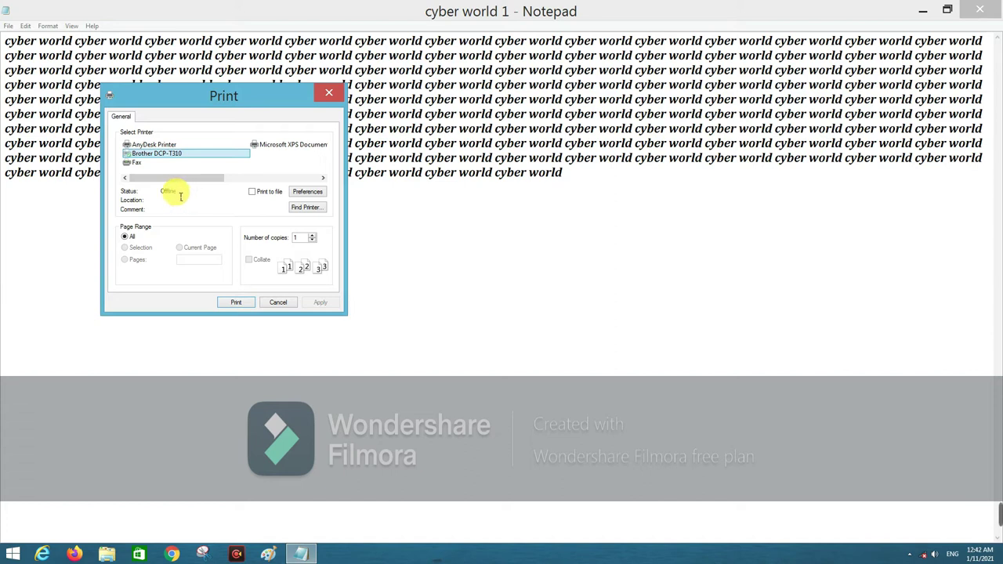
pyautogui.moveTo(191, 194); pyautogui.dragTo(176, 199)
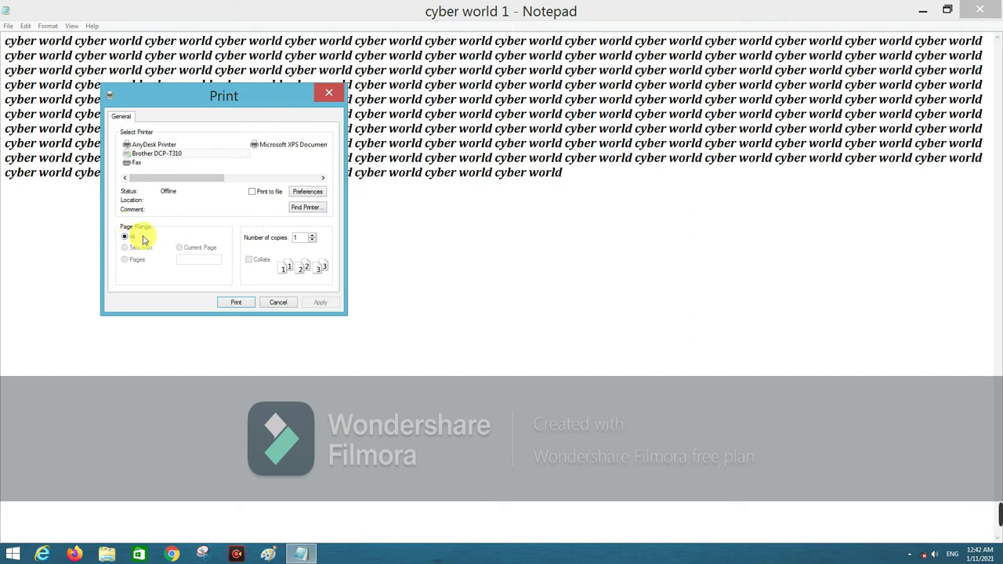
pyautogui.click(312, 238)
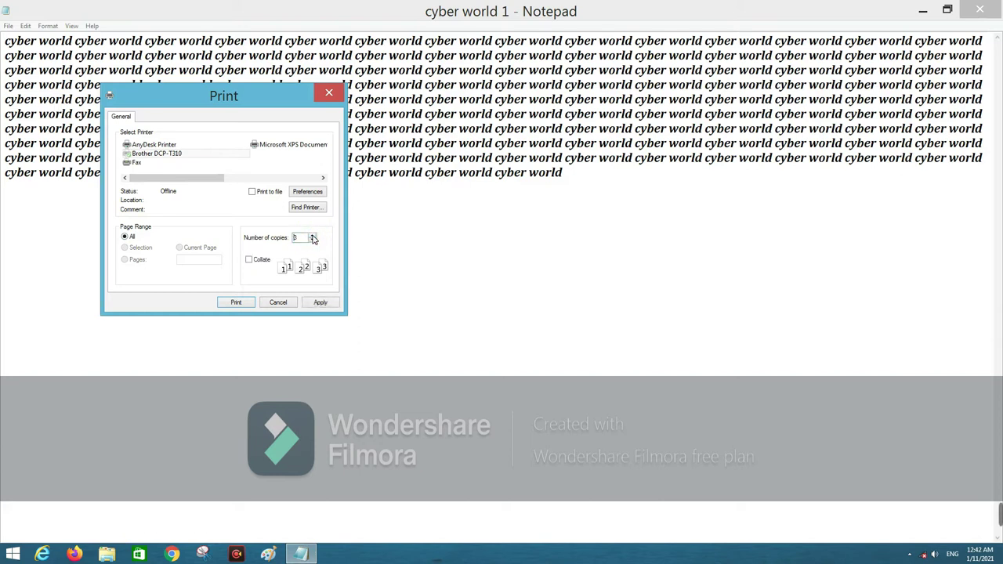
pyautogui.click(312, 238)
pyautogui.click(312, 241)
pyautogui.click(320, 303)
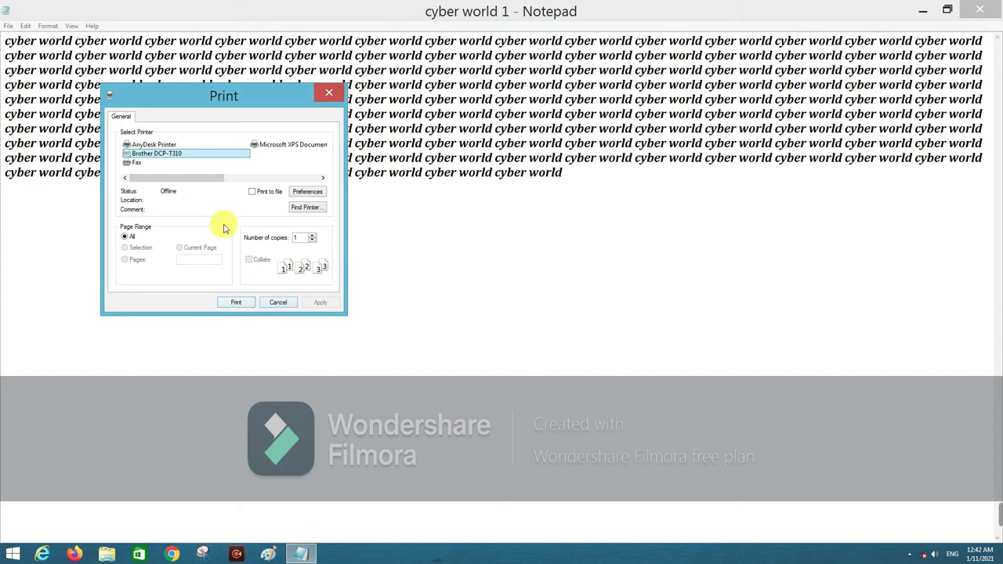
pyautogui.click(276, 304)
pyautogui.click(9, 26)
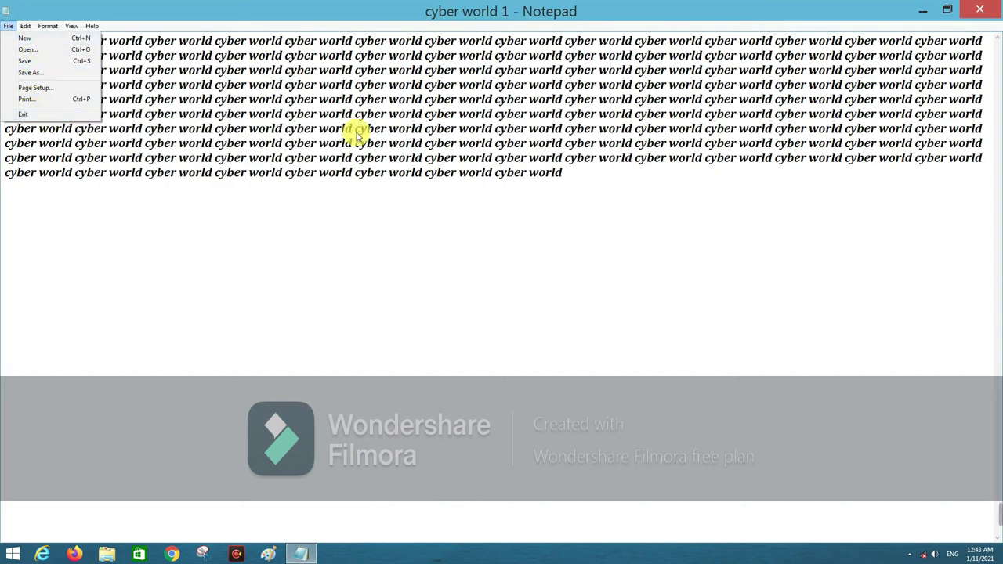
# - Exit Notepad, closing the cyber world 1 document
pyautogui.click(384, 261)
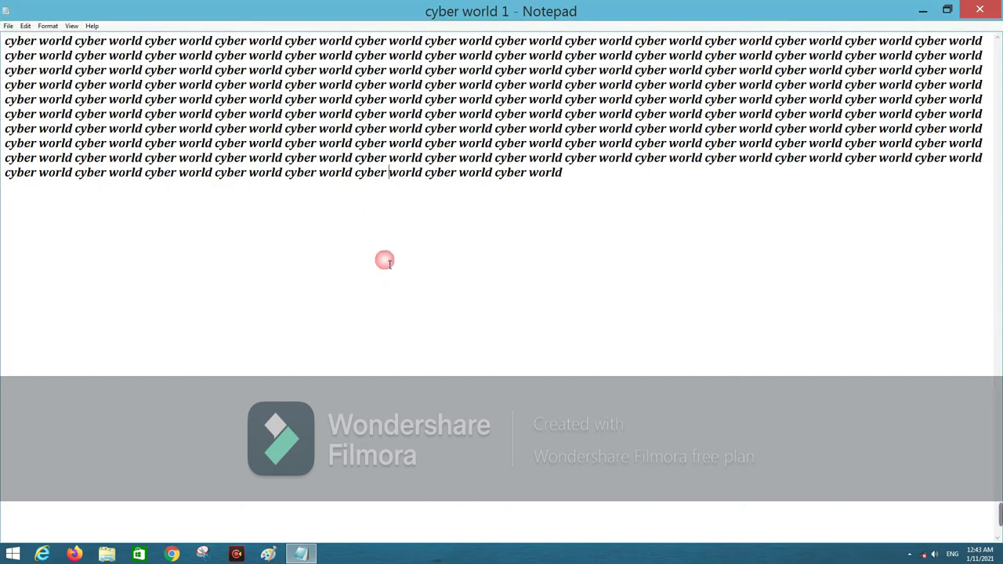
pyautogui.click(9, 27)
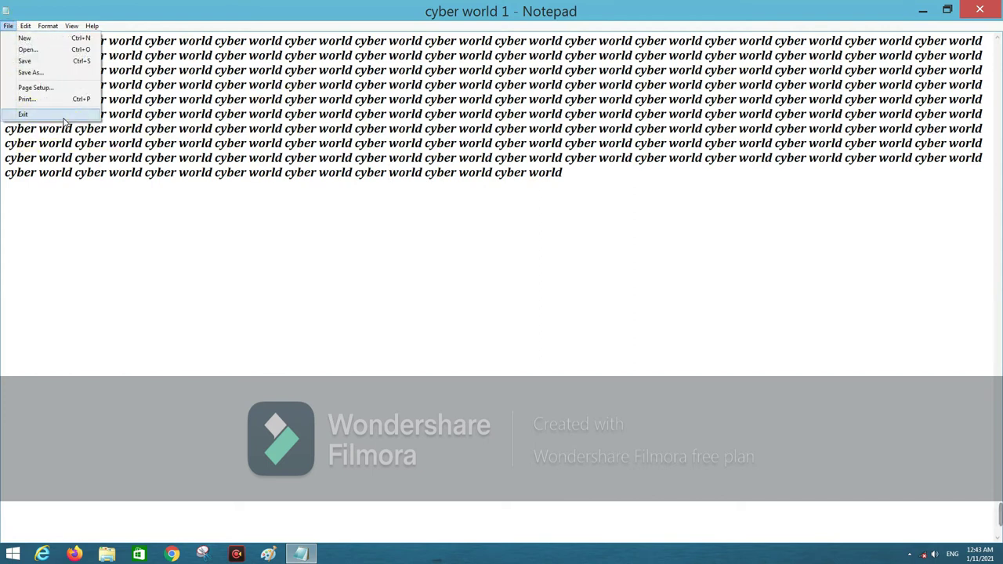
pyautogui.click(65, 116)
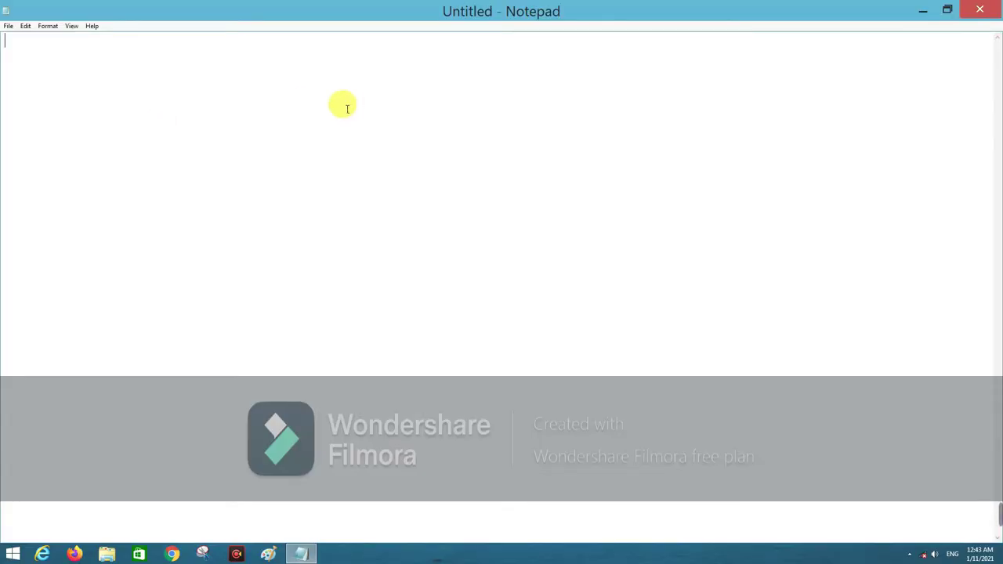
# - Look through the Edit menu in the new blank Untitled document, then bring up the File menu
pyautogui.click(26, 27)
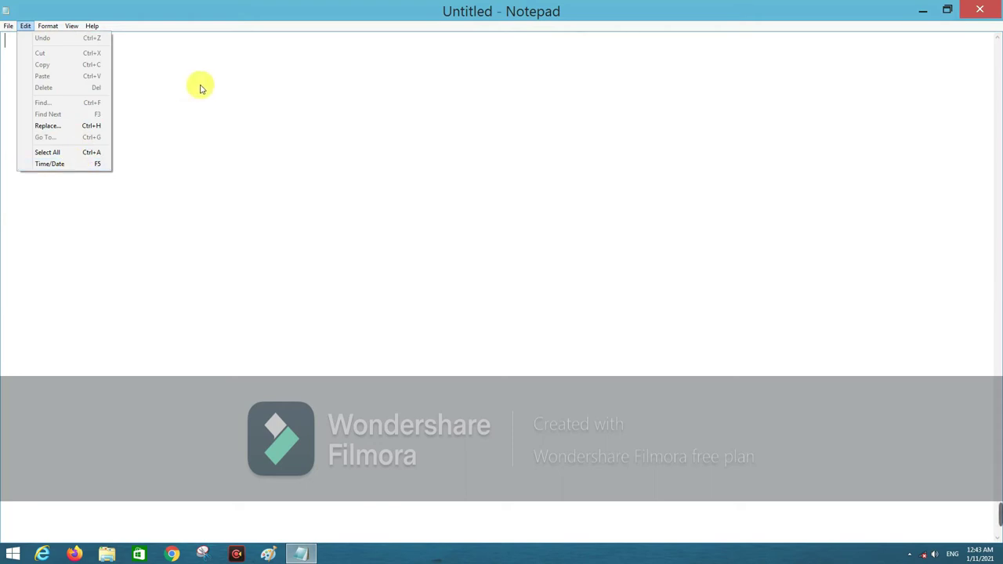
pyautogui.click(62, 61)
pyautogui.click(25, 26)
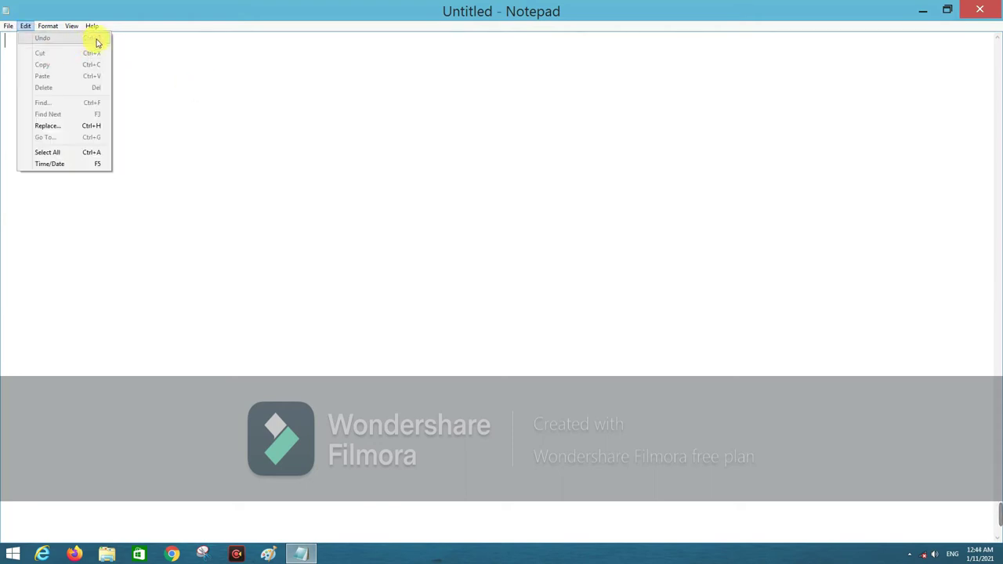
pyautogui.click(25, 25)
pyautogui.click(8, 26)
# - Open CYBER WORLD from Documents and delete the 'Cyber world' phrase after 'specify directly'
pyautogui.click(20, 52)
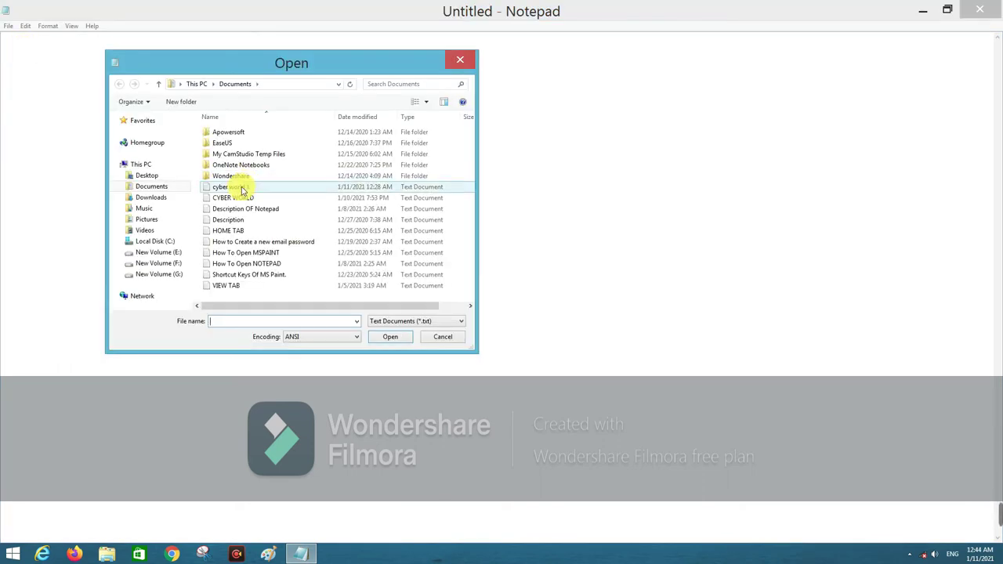
pyautogui.click(259, 201)
pyautogui.click(388, 336)
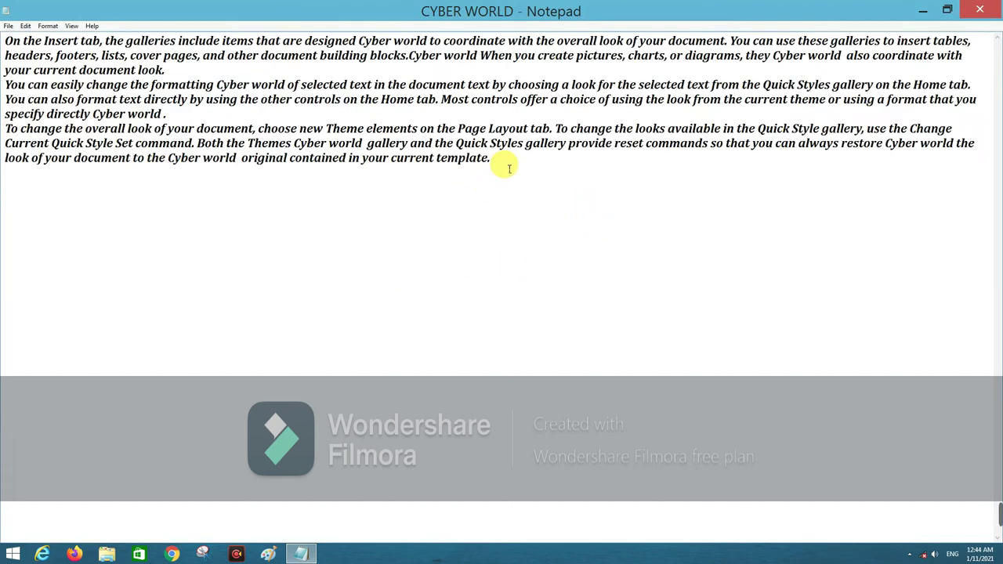
pyautogui.moveTo(167, 115); pyautogui.dragTo(100, 118)
pyautogui.press('super+c')
pyautogui.press('Delete')
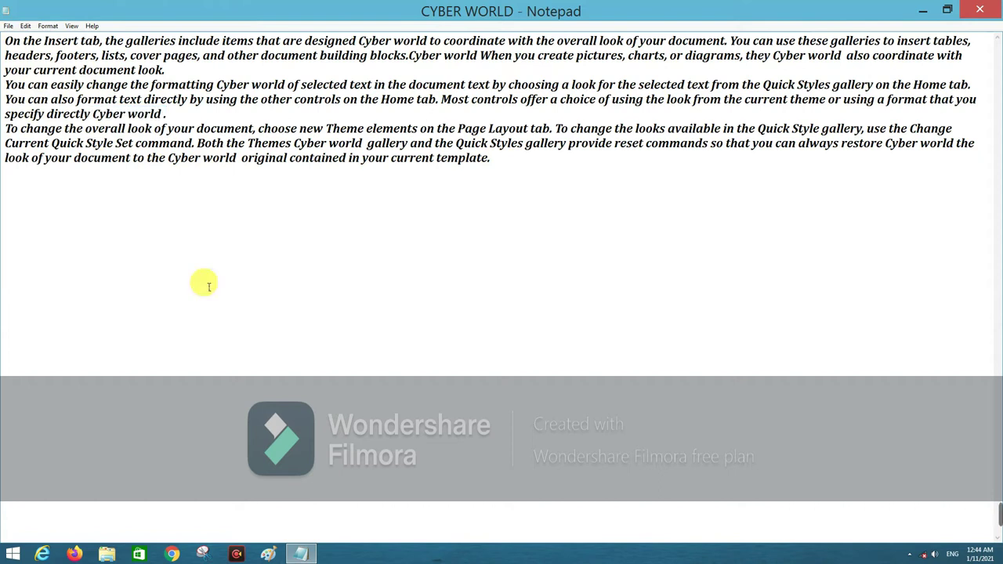
pyautogui.click(132, 210)
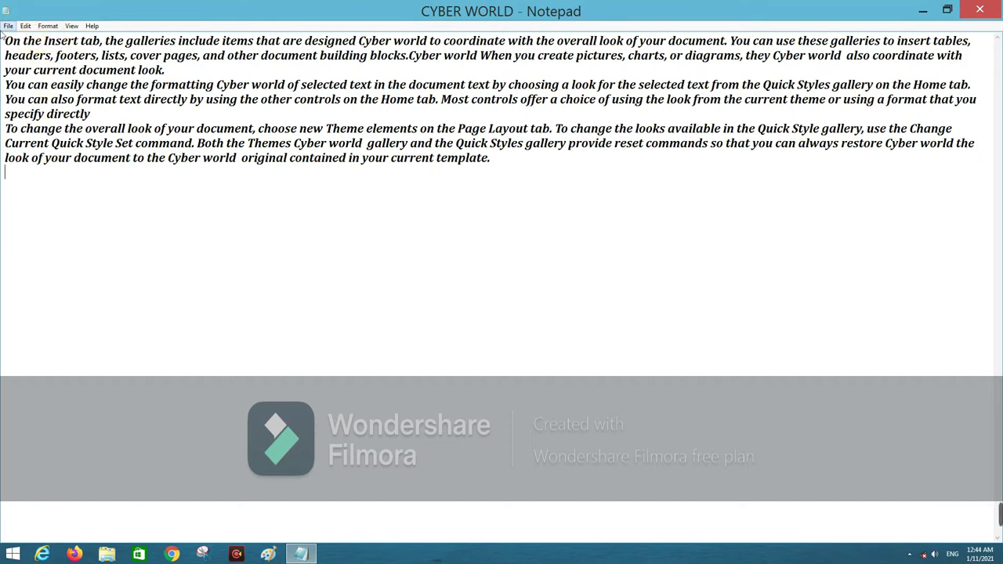
# - Restore the deleted phrase with Edit > Undo, then select it again
pyautogui.click(27, 26)
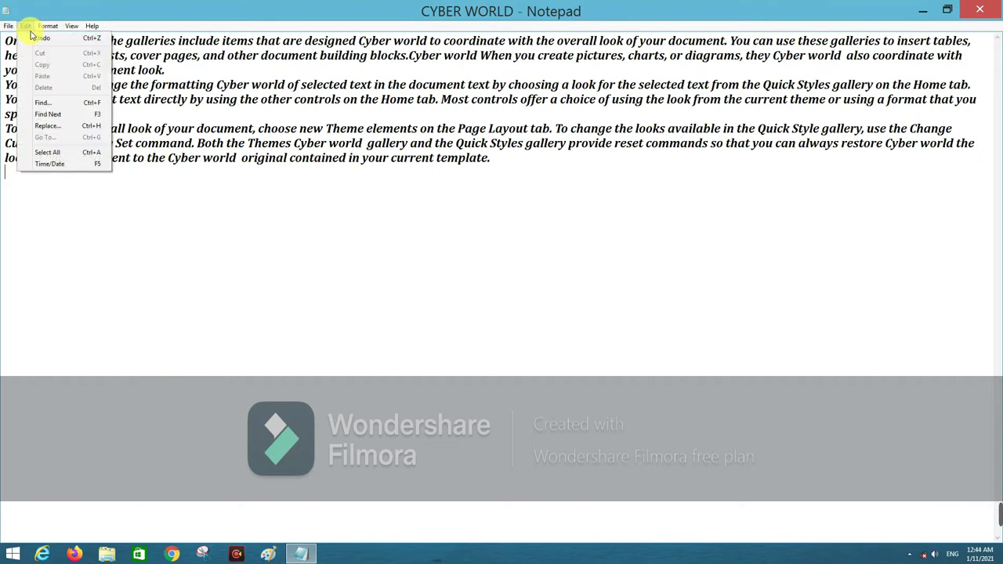
pyautogui.click(62, 39)
pyautogui.click(175, 113)
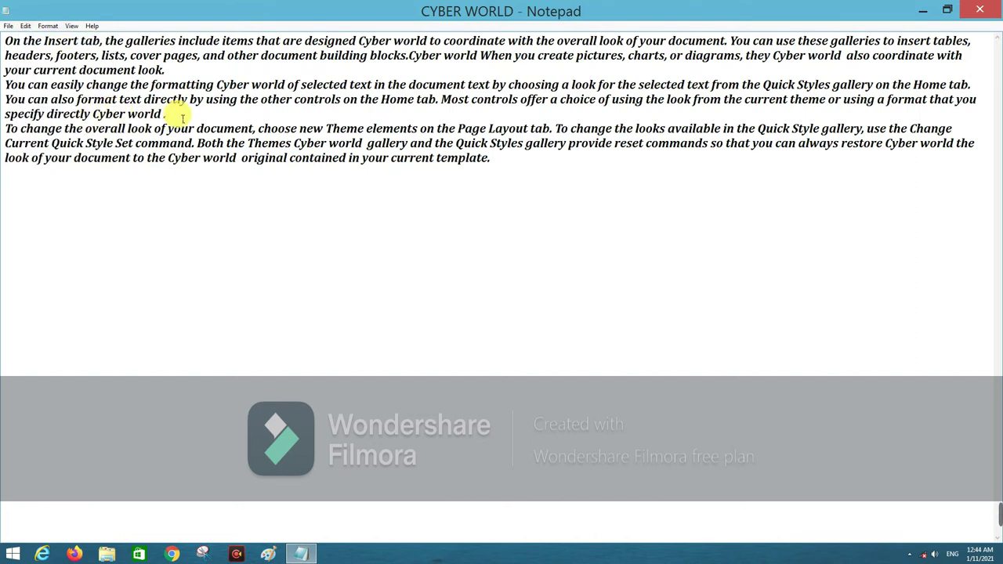
pyautogui.hotkey('alt', 'e')
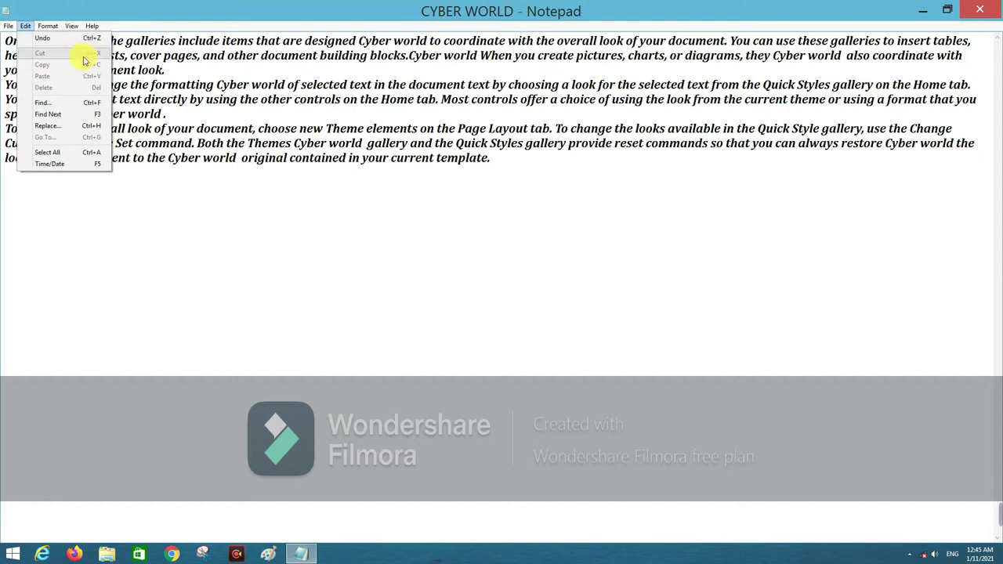
pyautogui.click(216, 69)
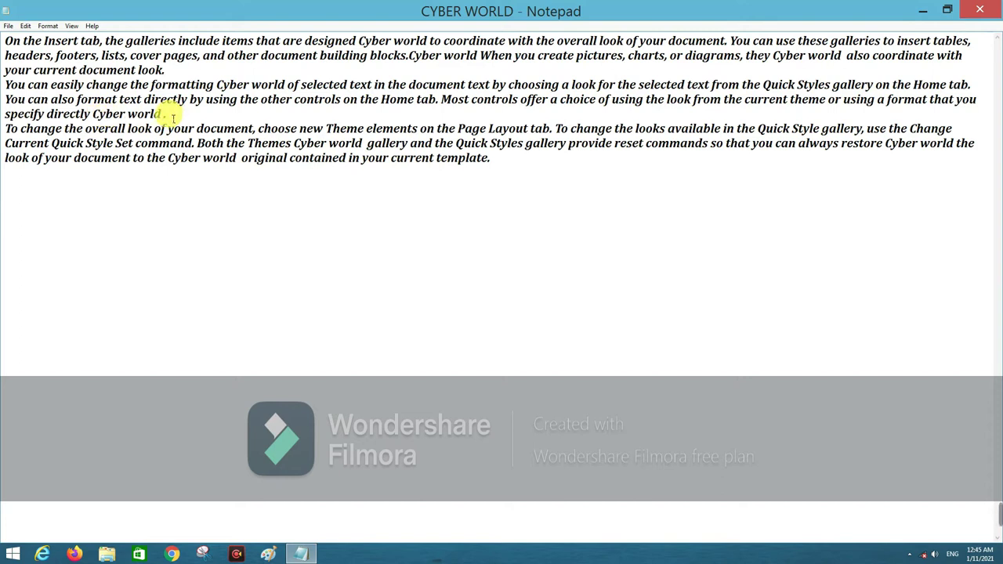
pyautogui.moveTo(166, 114); pyautogui.dragTo(113, 114)
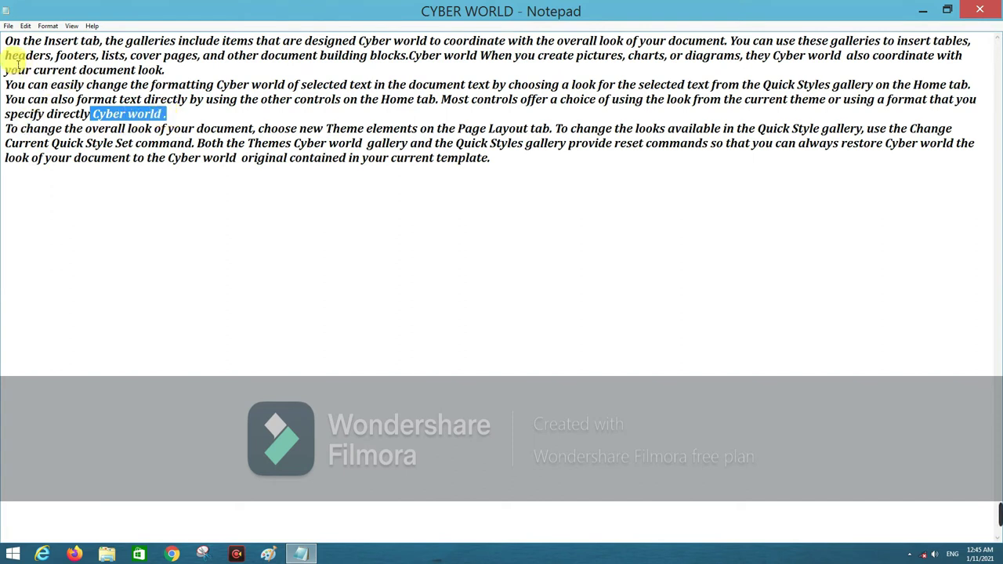
# - Cut the 'Cyber world .' phrase and paste it back at the end of its line
pyautogui.click(25, 26)
pyautogui.click(48, 54)
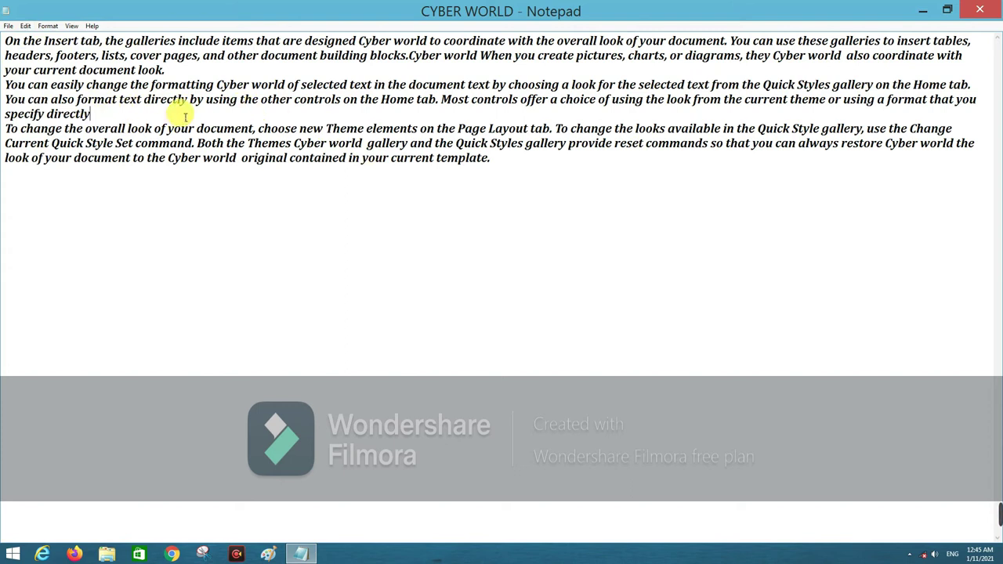
pyautogui.click(26, 26)
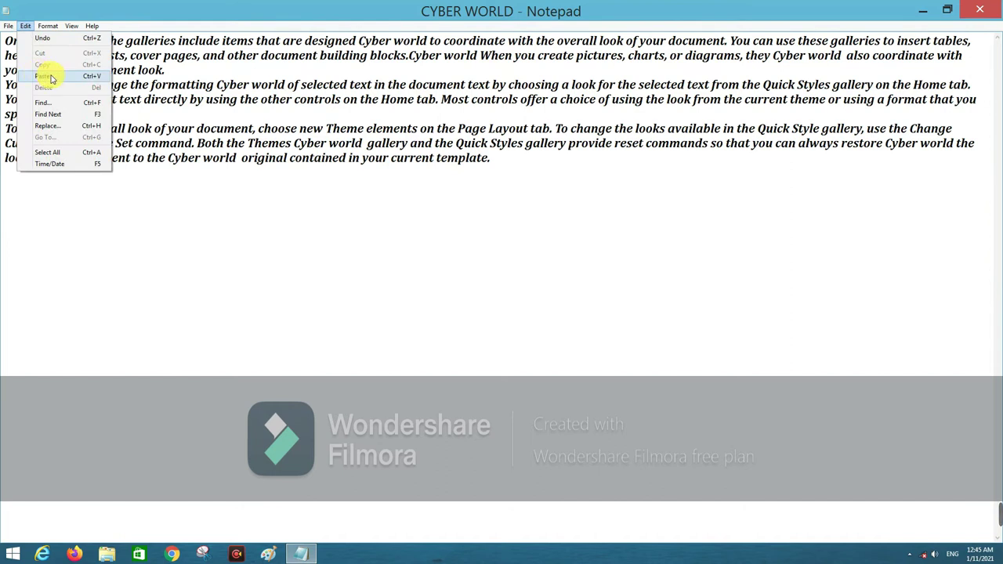
pyautogui.click(134, 108)
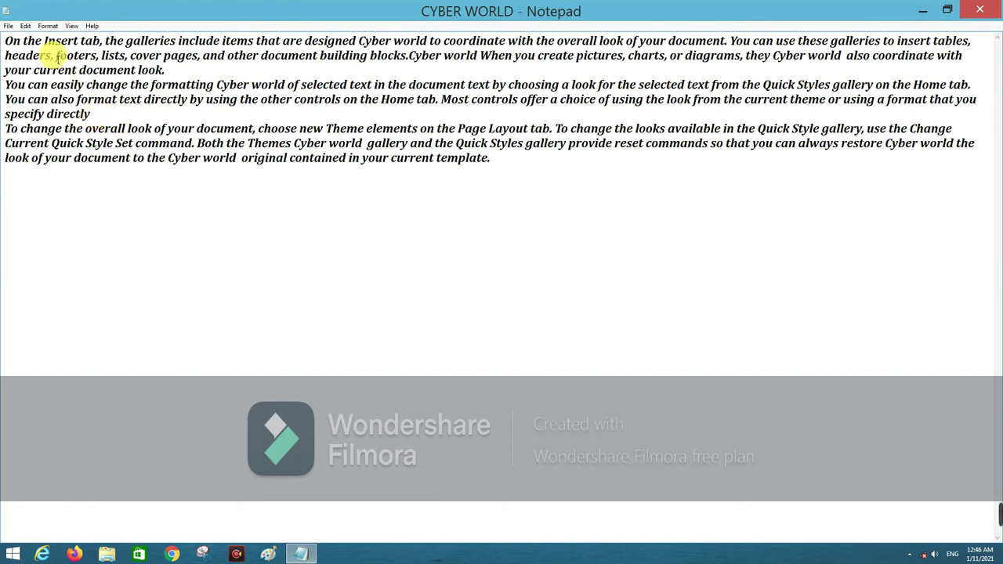
pyautogui.click(27, 26)
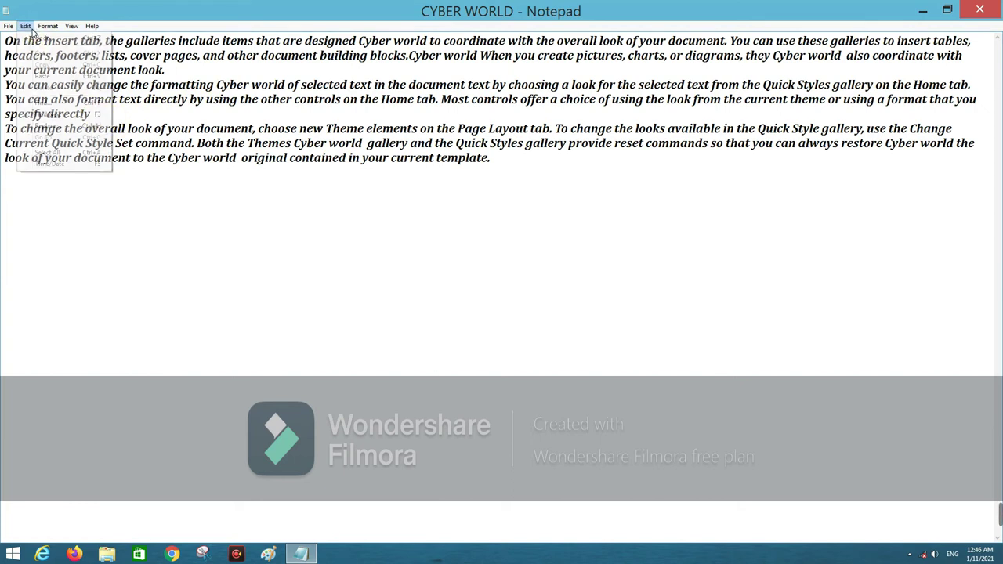
pyautogui.click(44, 76)
pyautogui.click(179, 115)
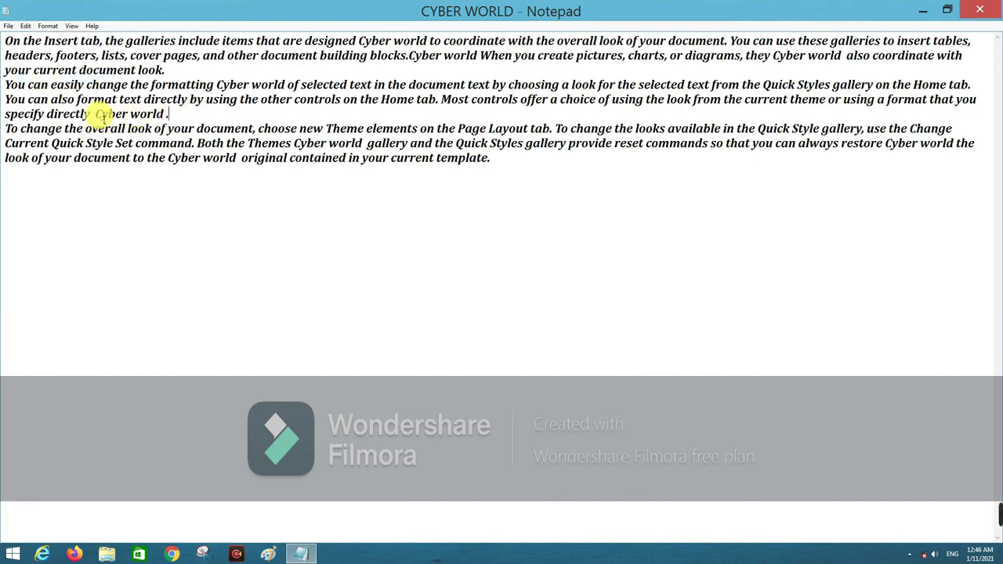
# - Select and copy the 'Cyber world .' text ending that line
pyautogui.click(25, 26)
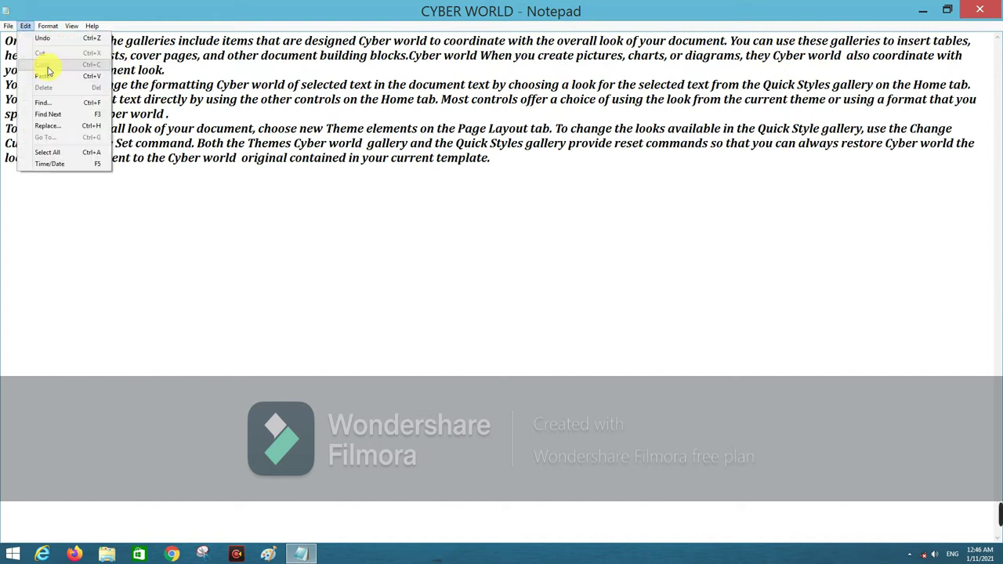
pyautogui.click(192, 117)
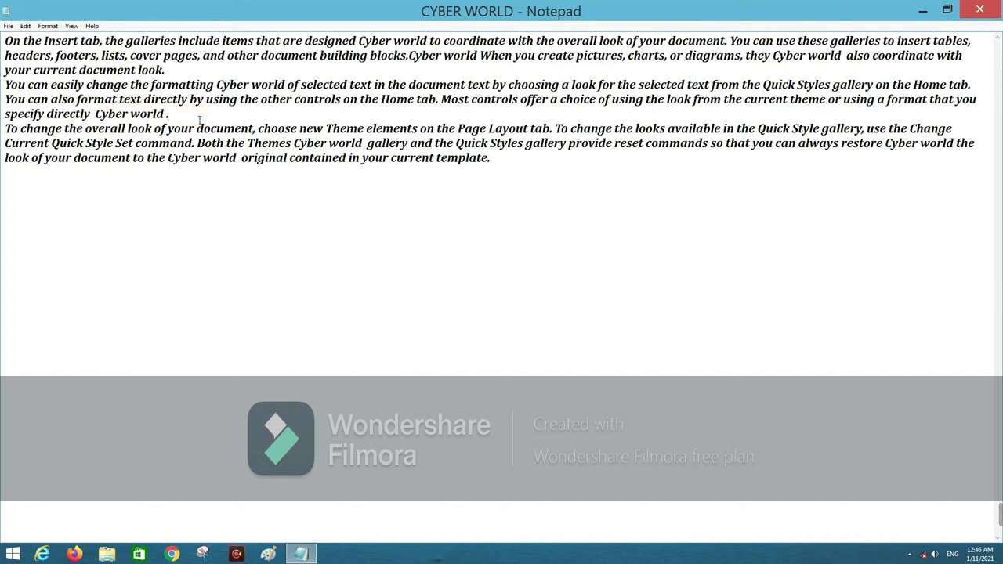
pyautogui.moveTo(178, 118); pyautogui.dragTo(115, 119)
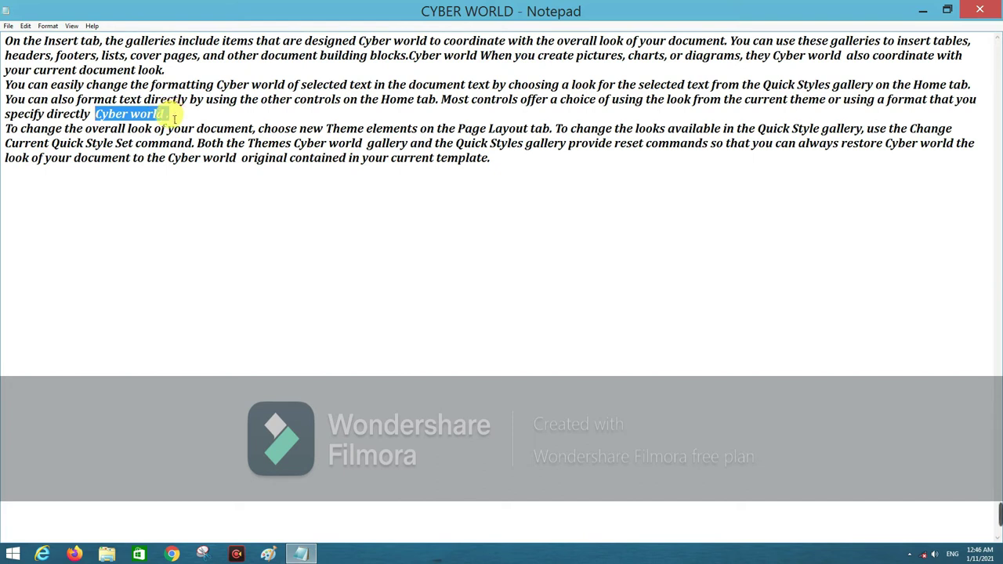
pyautogui.click(25, 26)
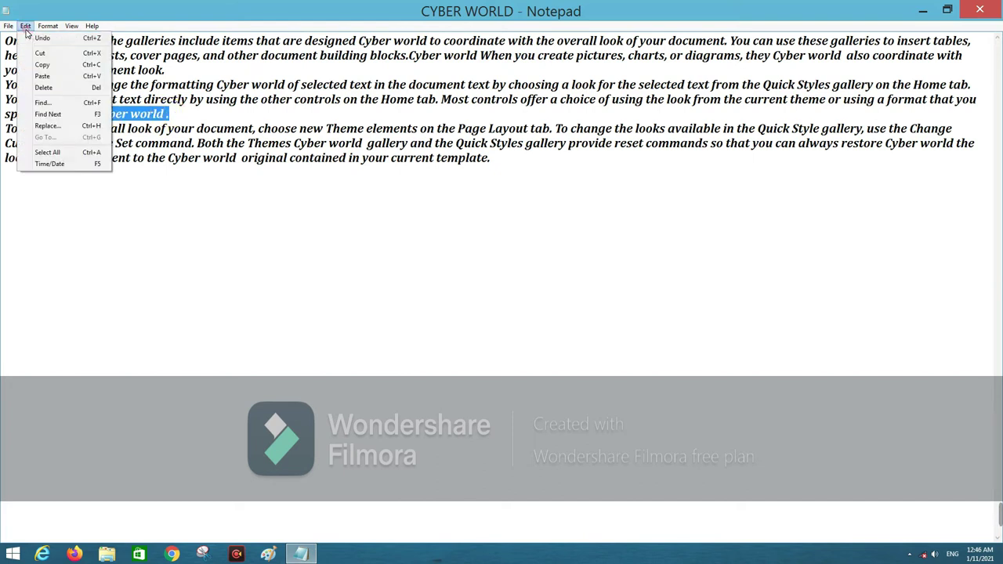
pyautogui.click(40, 65)
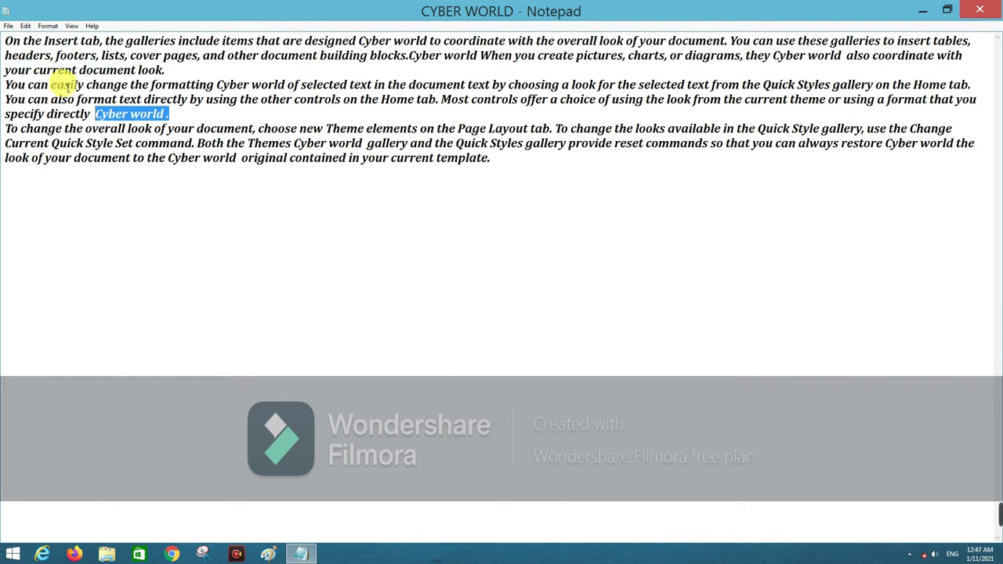
pyautogui.click(178, 115)
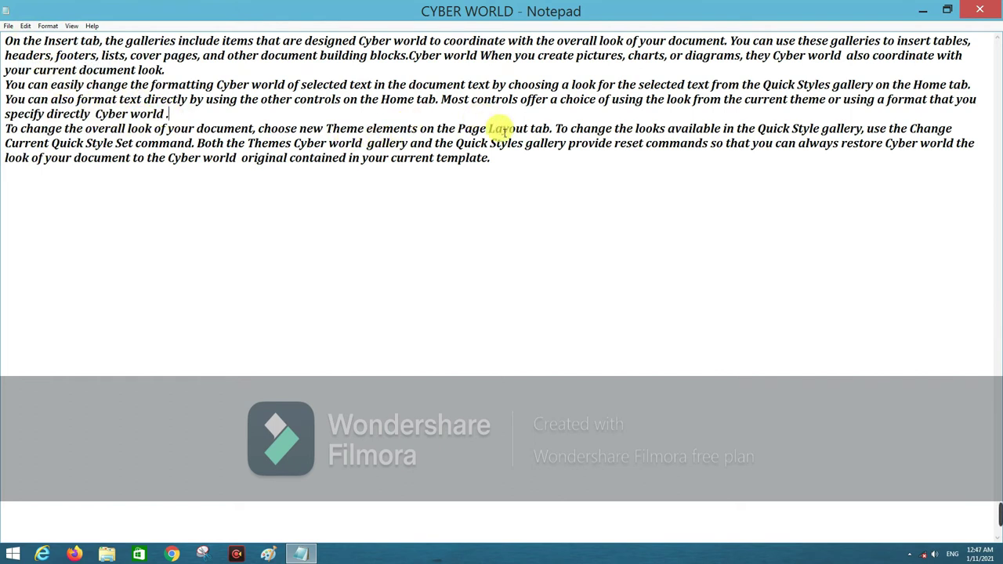
# - Paste three copies of 'Cyber world .' onto the empty line below the paragraphs
pyautogui.click(14, 205)
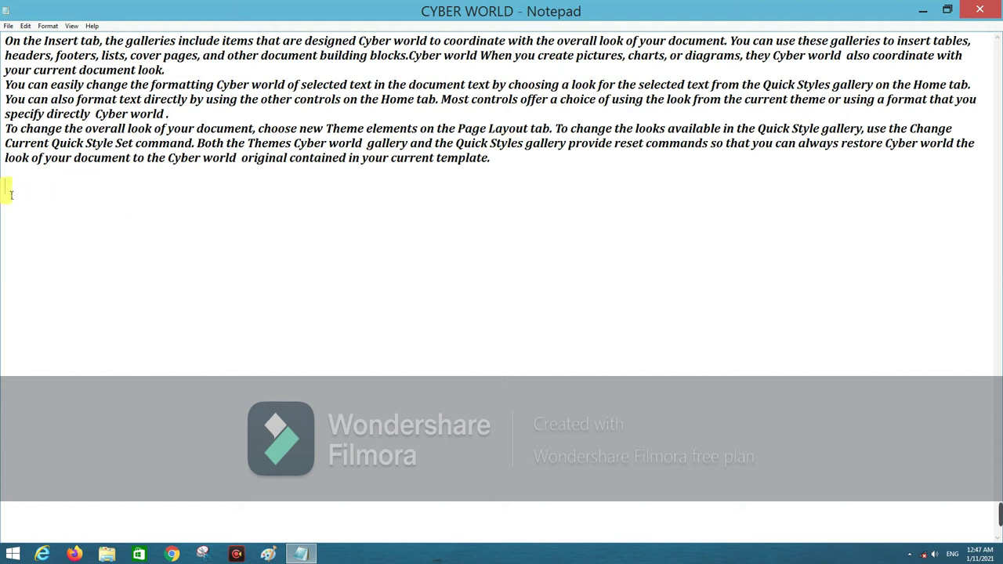
pyautogui.click(25, 26)
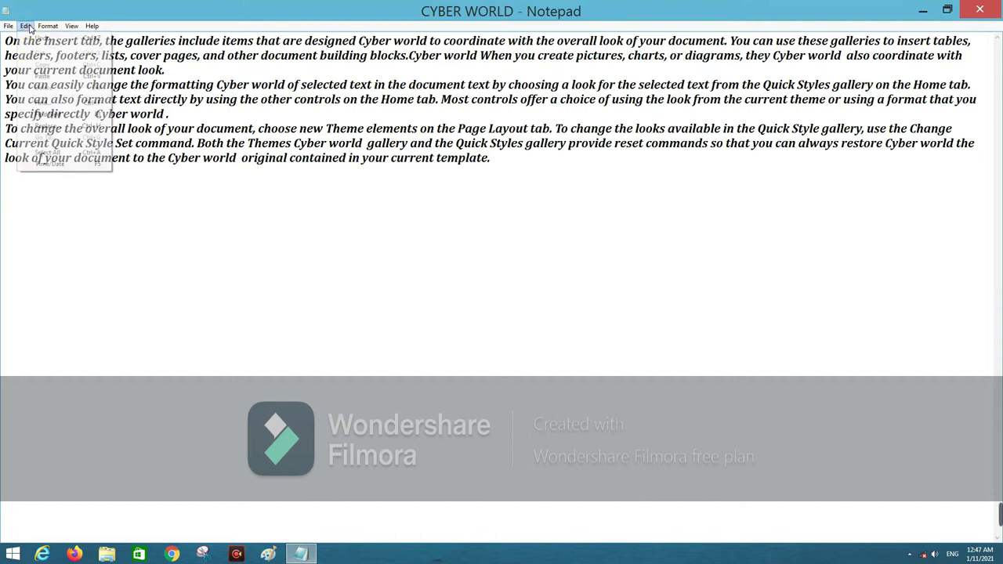
pyautogui.click(48, 79)
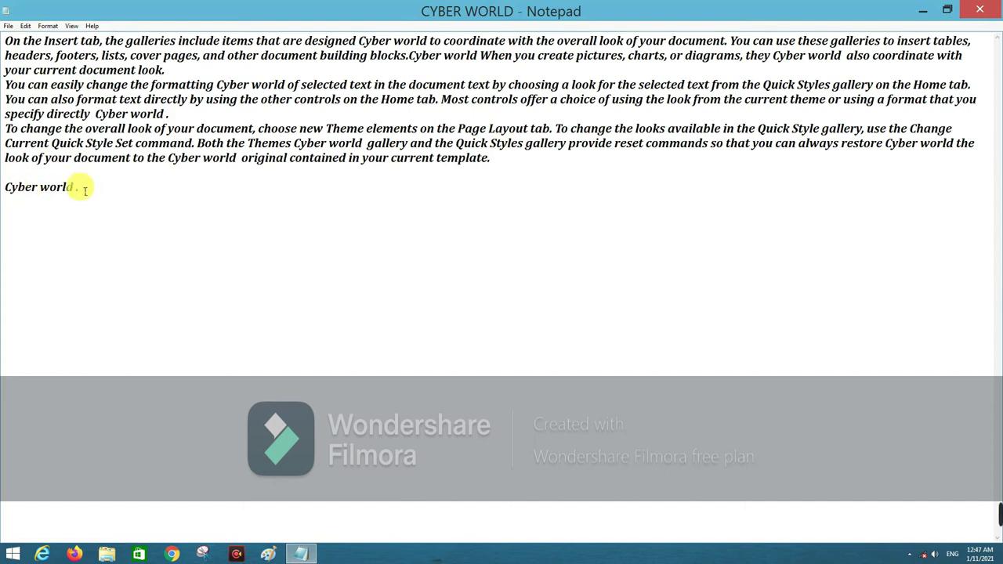
pyautogui.click(27, 26)
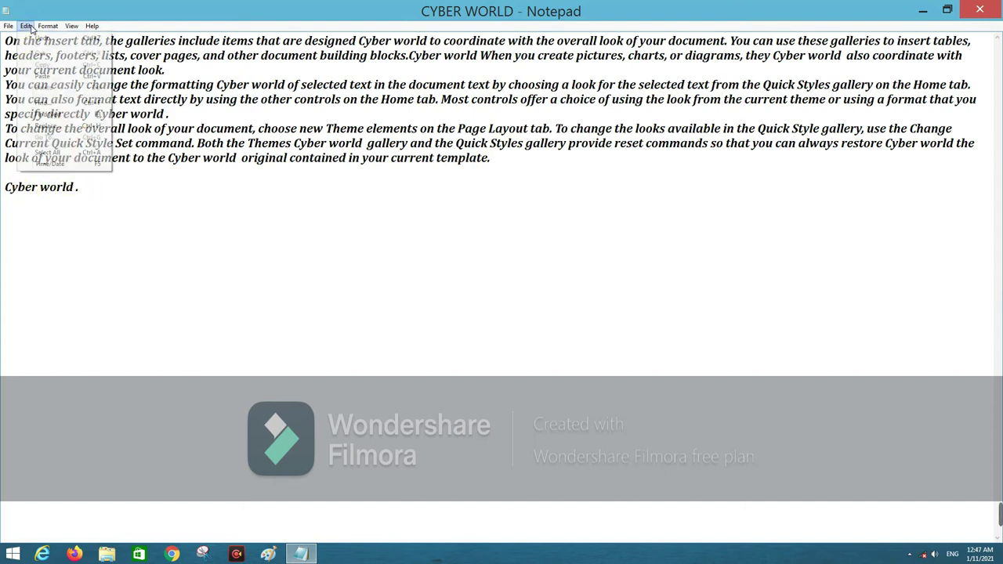
pyautogui.click(42, 76)
pyautogui.click(26, 26)
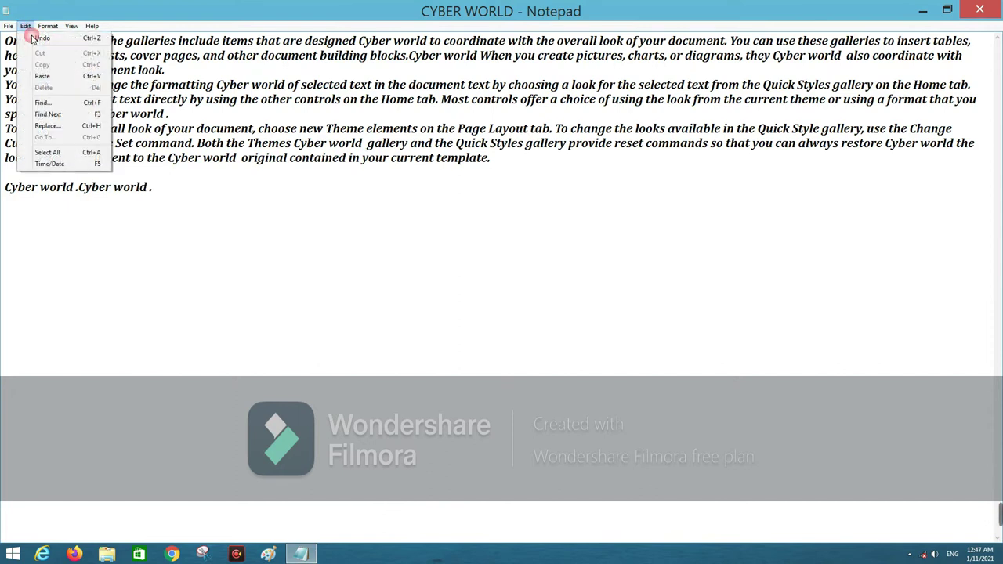
pyautogui.click(43, 76)
pyautogui.click(27, 28)
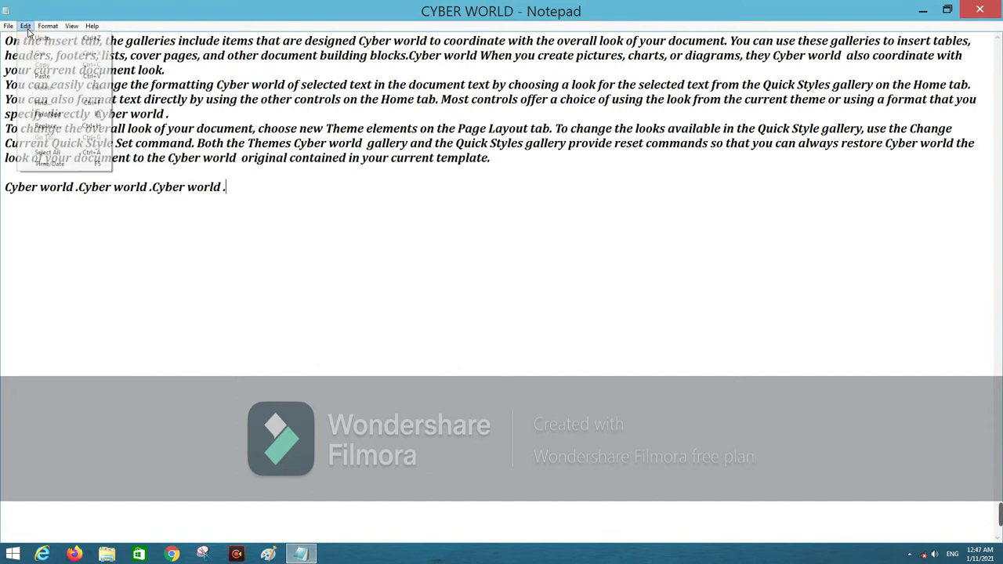
pyautogui.click(234, 168)
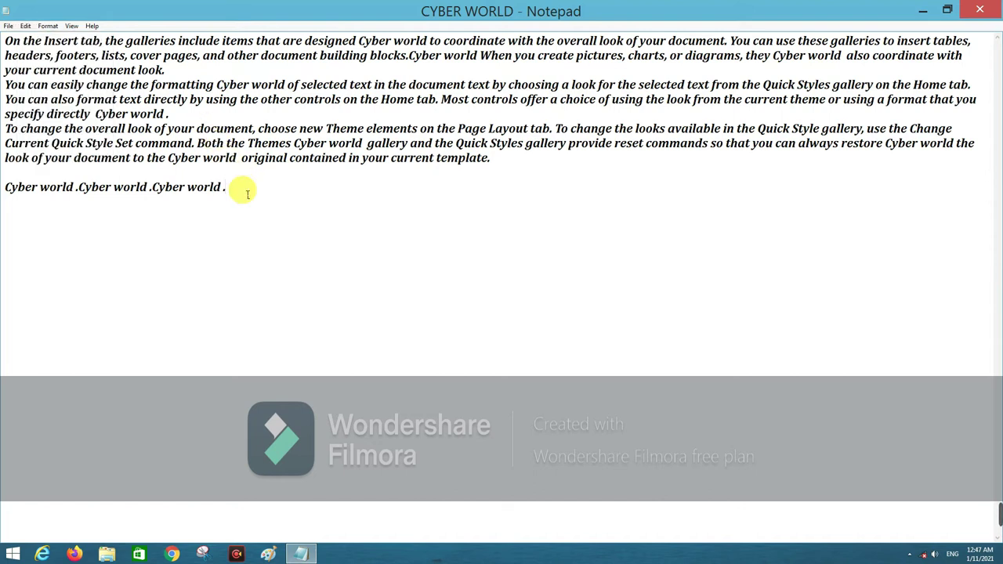
# - Paste more copies with Ctrl+V until the line wraps, then select the whole repeated block
pyautogui.write('Cyber world .')
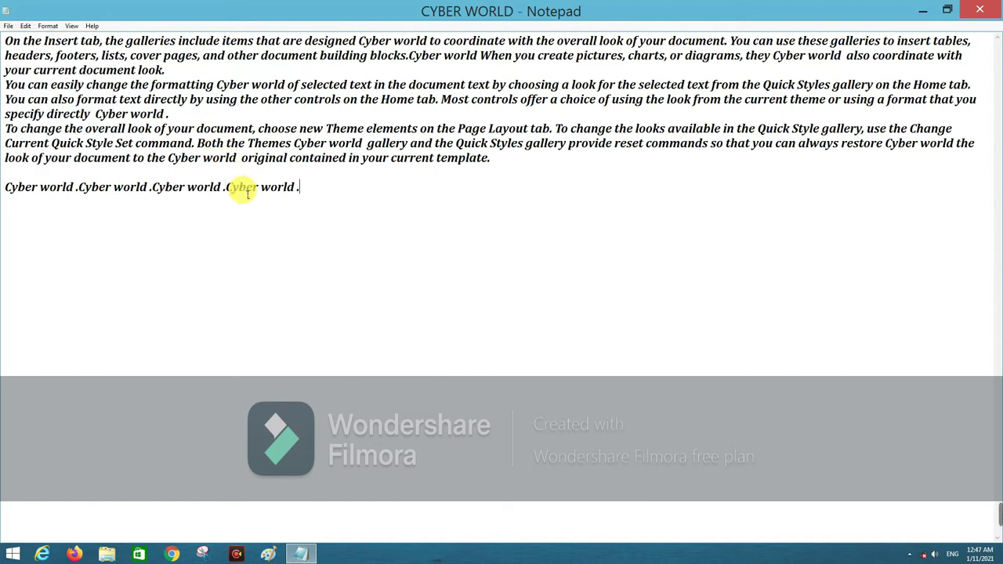
pyautogui.write('Cyber world .')
pyautogui.hotkey('ctrl', 'v')
pyautogui.hotkey('ctrl', 'v')
pyautogui.write('Cyber world .')
pyautogui.hotkey('ctrl', 'v')
pyautogui.hotkey('ctrl', 'v')
pyautogui.write('Cyber world .')
pyautogui.hotkey('ctrl', 'v')
pyautogui.hotkey('ctrl', 'v')
pyautogui.write('Cyber world .')
pyautogui.hotkey('ctrl', 'v')
pyautogui.hotkey('ctrl', 'v')
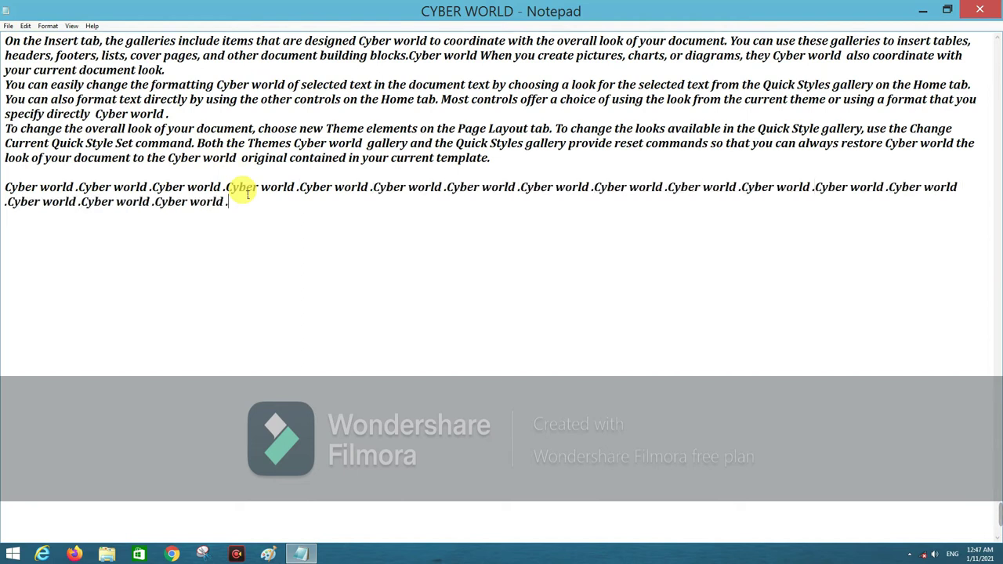
pyautogui.write('Cyber world .')
pyautogui.hotkey('ctrl', 'v')
pyautogui.hotkey('ctrl', 'v')
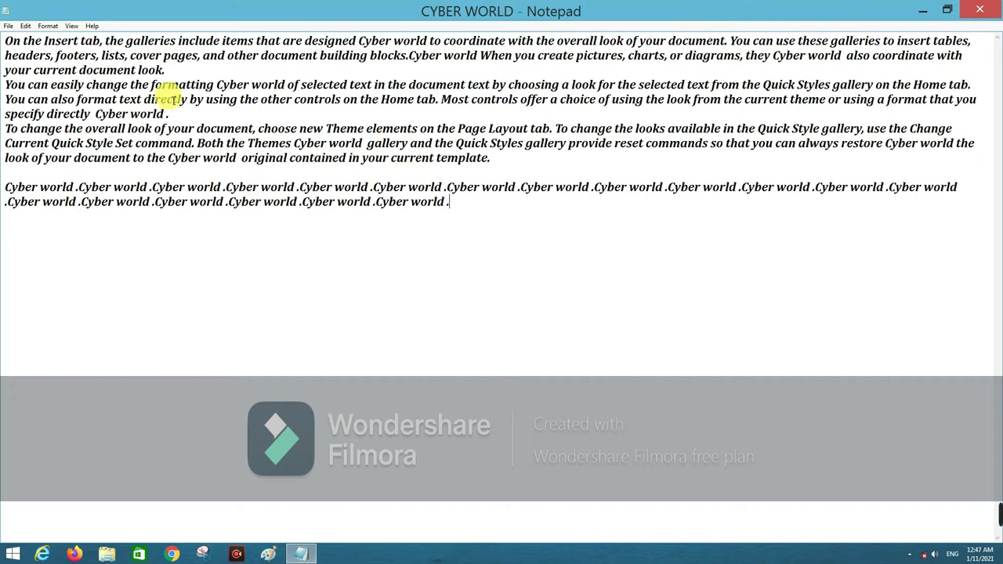
pyautogui.click(25, 25)
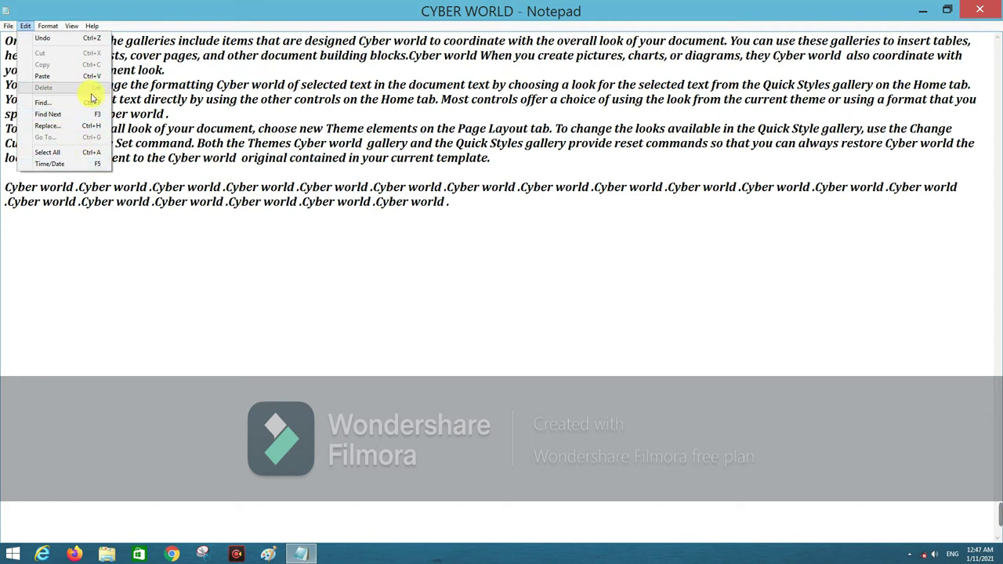
pyautogui.click(213, 242)
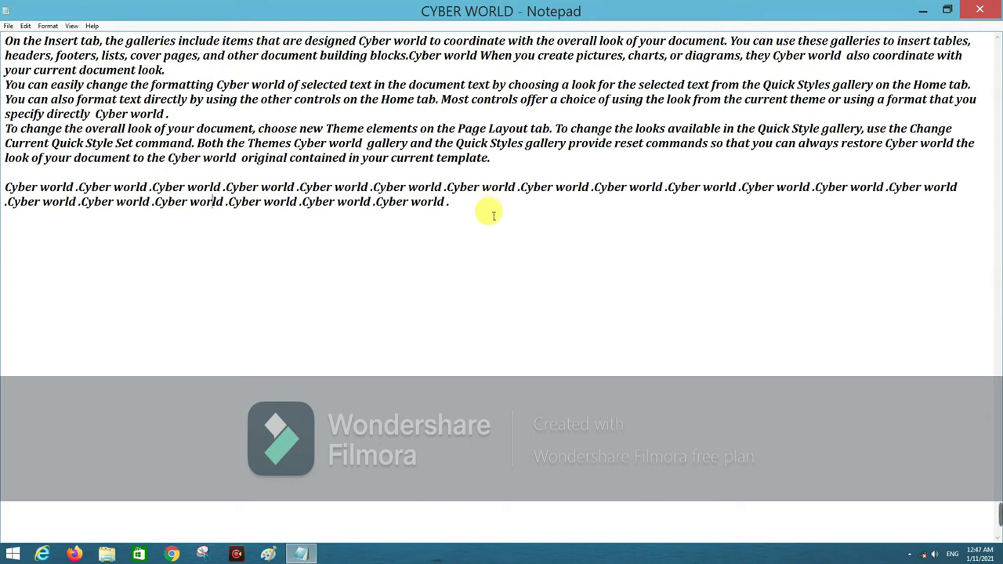
pyautogui.click(490, 217)
pyautogui.moveTo(475, 213)
pyautogui.mouseDown()
pyautogui.moveTo(5, 214)
pyautogui.moveTo(5, 188)
pyautogui.mouseUp()
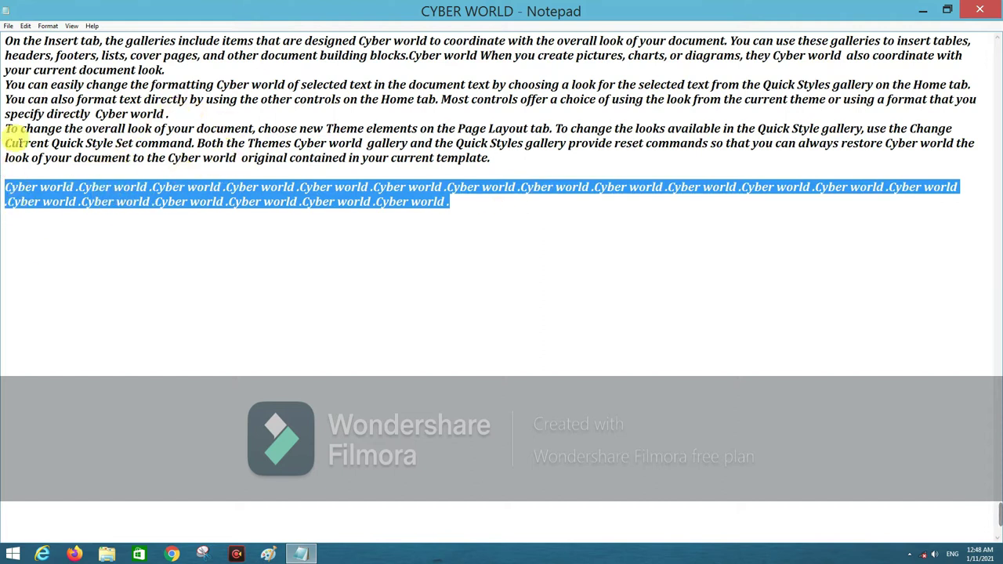
pyautogui.click(26, 27)
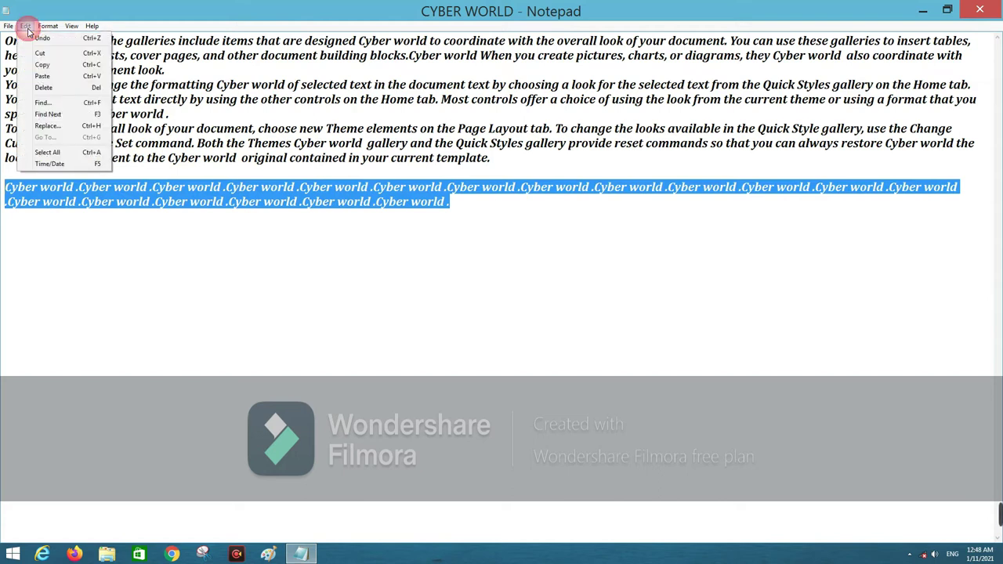
pyautogui.click(44, 89)
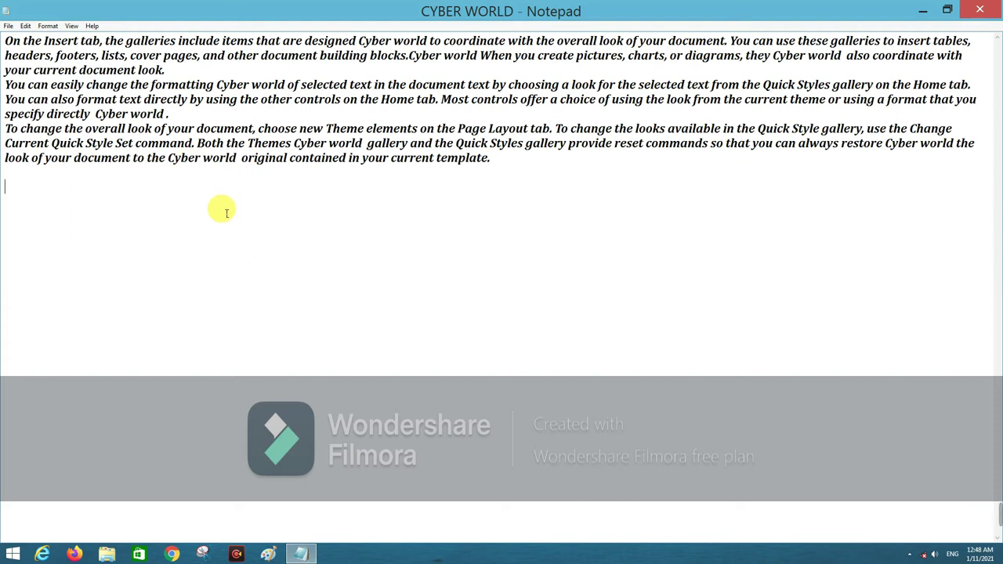
pyautogui.click(26, 27)
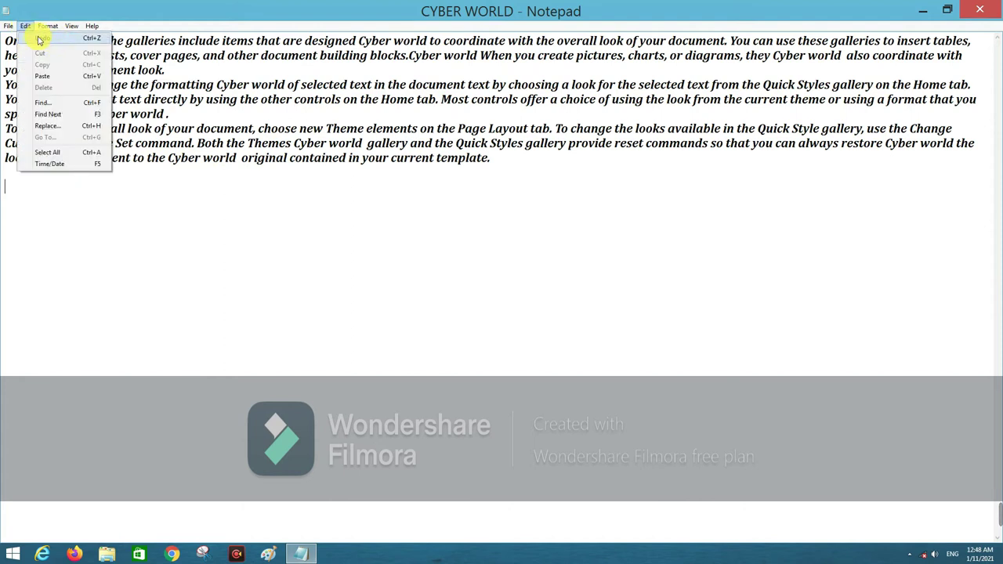
pyautogui.click(26, 27)
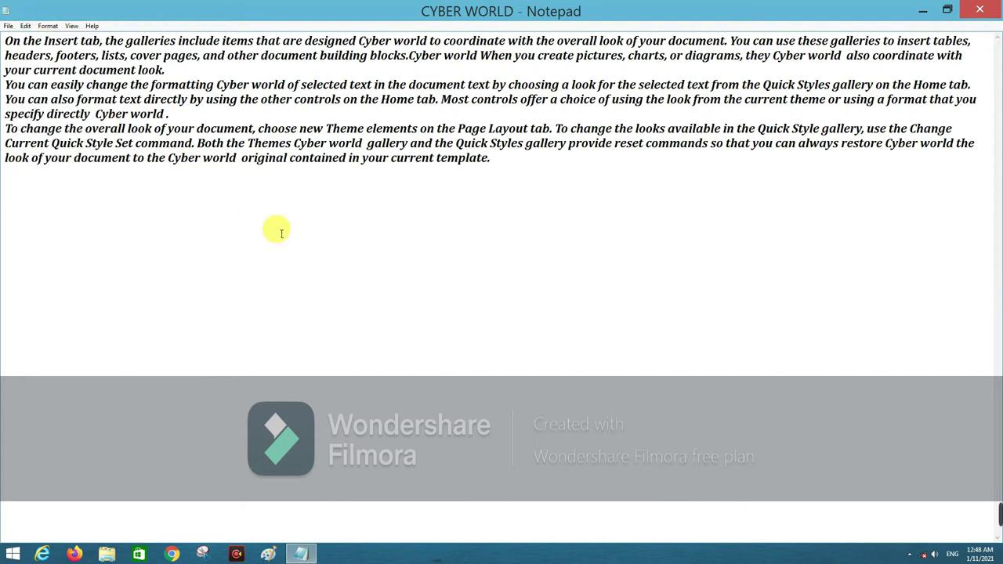
pyautogui.hotkey('ctrl', 'z')
pyautogui.click(526, 227)
pyautogui.hotkey('ctrl', 'z')
pyautogui.hotkey('ctrl', 'z')
pyautogui.click(26, 26)
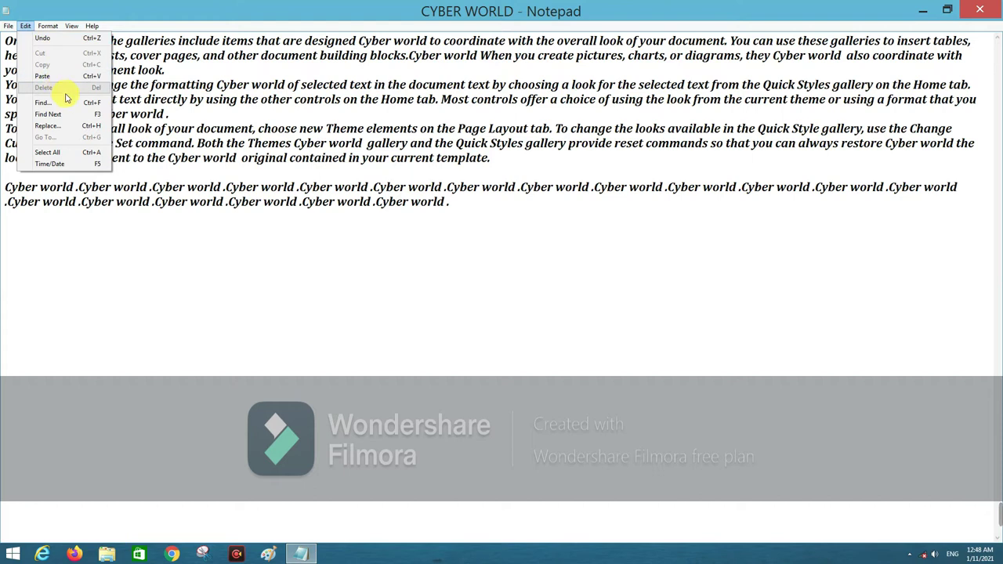
pyautogui.click(415, 272)
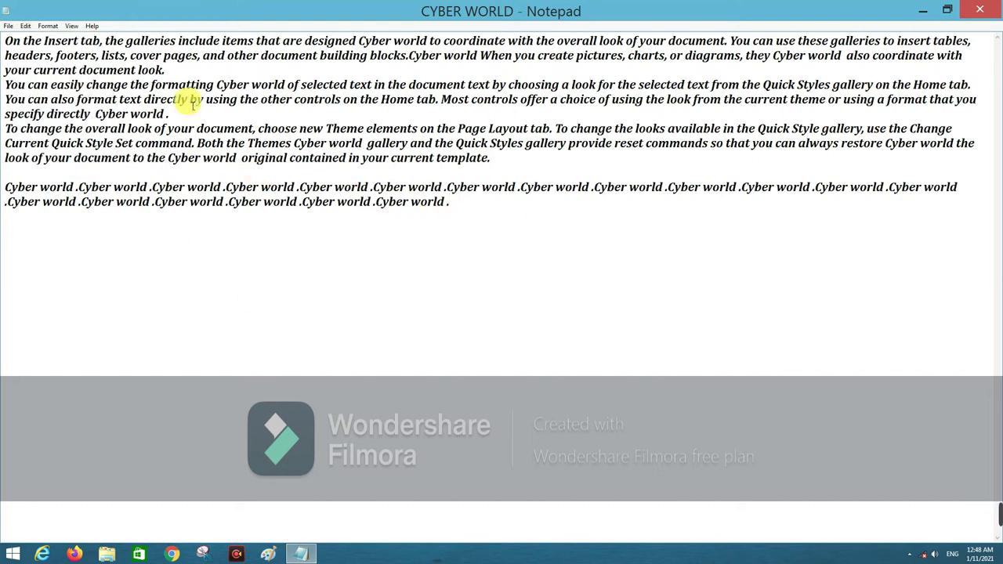
pyautogui.click(26, 26)
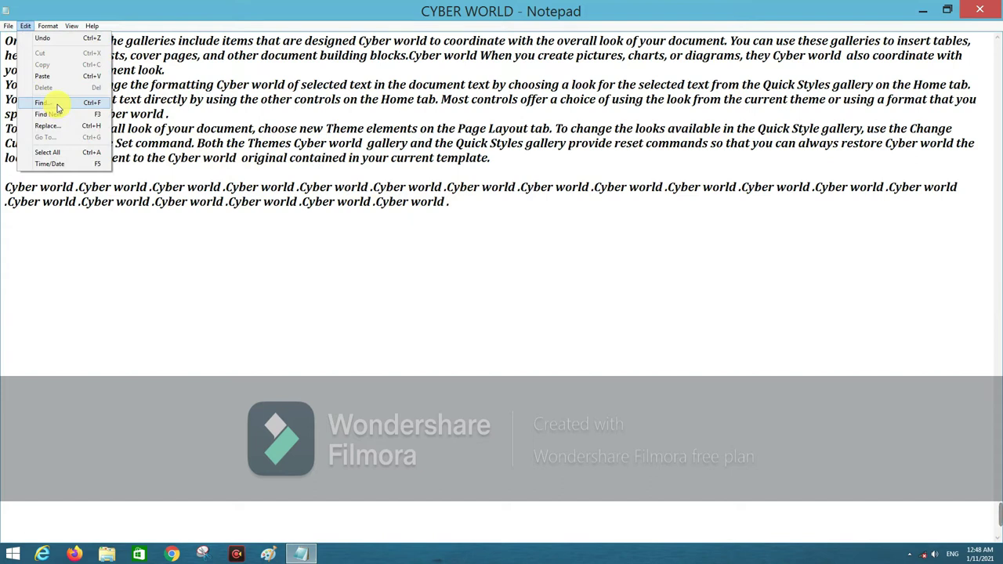
pyautogui.click(24, 25)
pyautogui.click(25, 26)
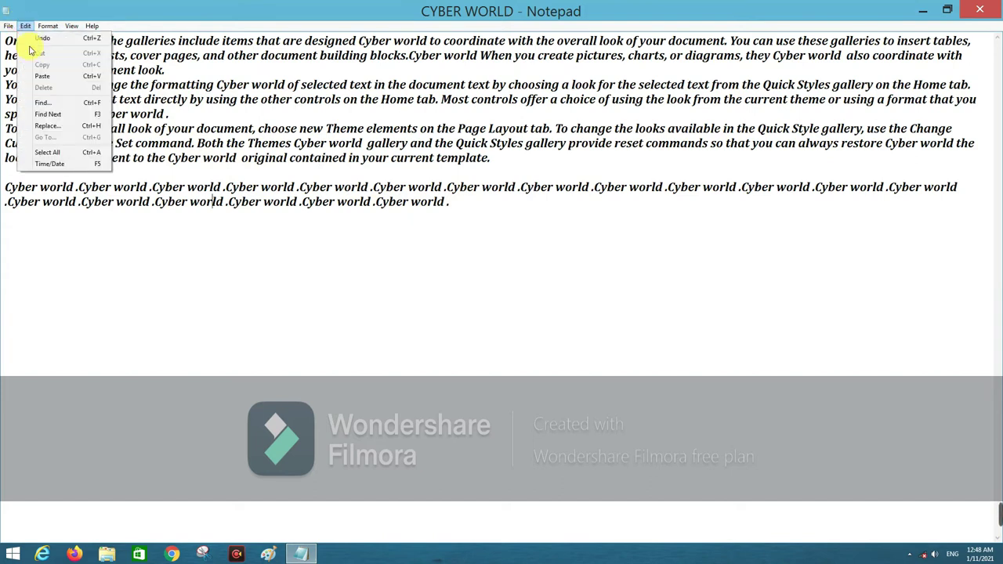
pyautogui.click(48, 104)
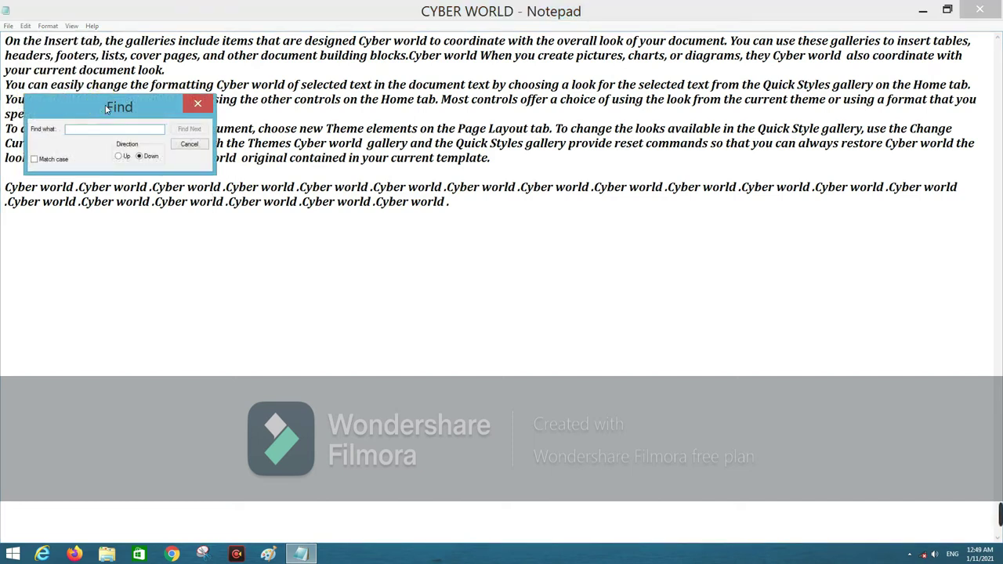
pyautogui.moveTo(107, 108); pyautogui.dragTo(124, 256)
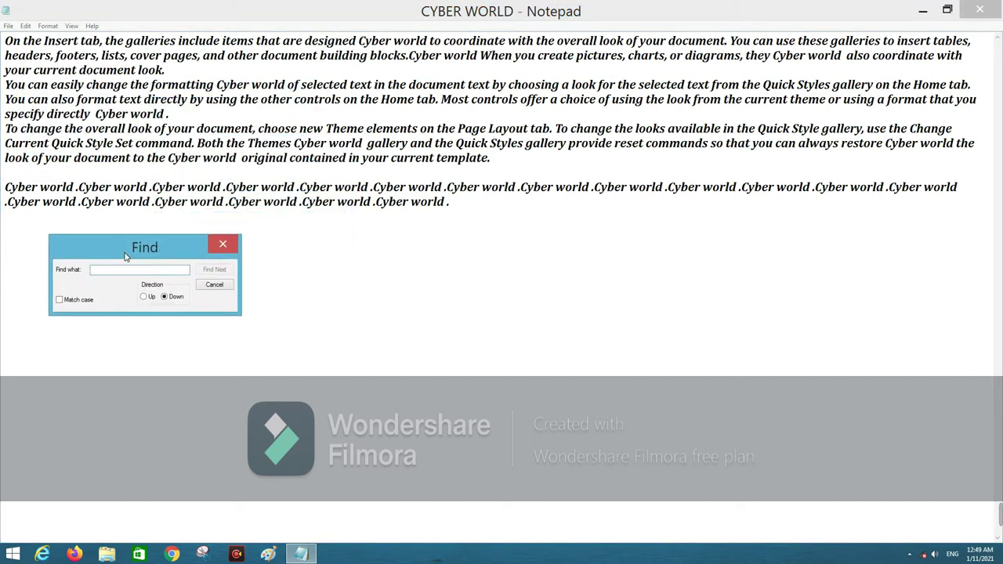
pyautogui.press('Escape')
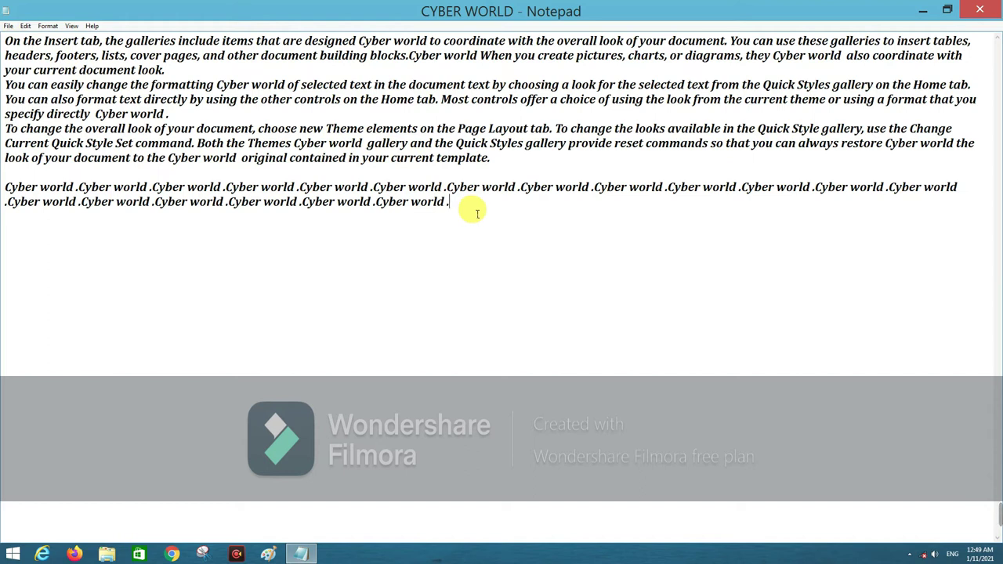
# - Open Find and enter 'cyber' as the search term
pyautogui.click(25, 26)
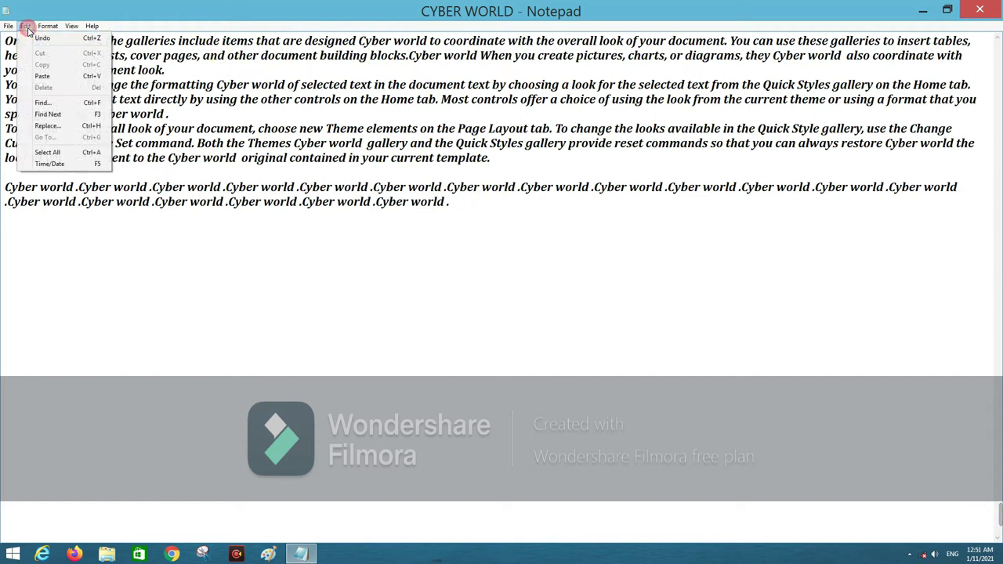
pyautogui.click(45, 103)
pyautogui.moveTo(64, 106)
pyautogui.mouseDown()
pyautogui.moveTo(180, 54)
pyautogui.moveTo(166, 60)
pyautogui.mouseUp()
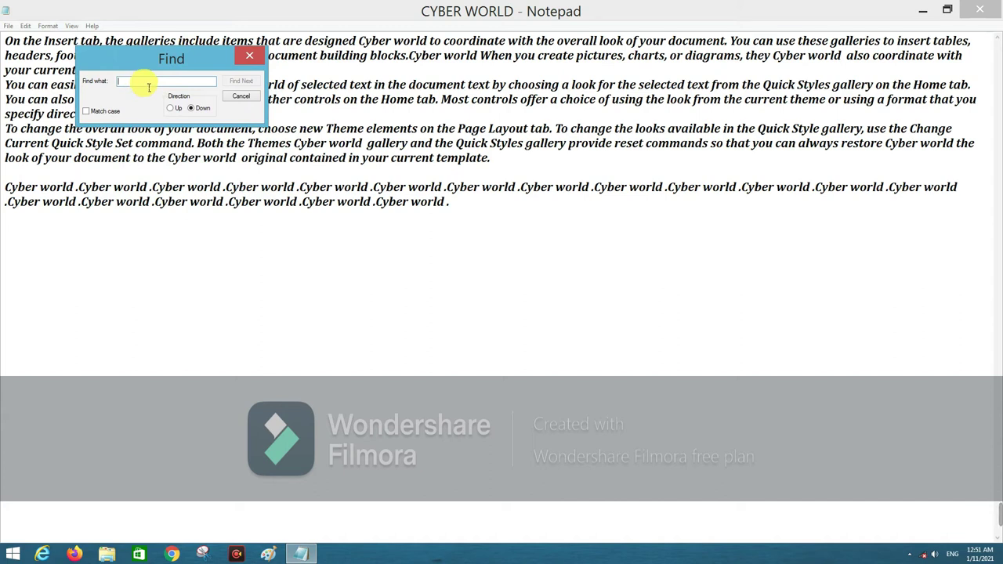
pyautogui.write('cyber')
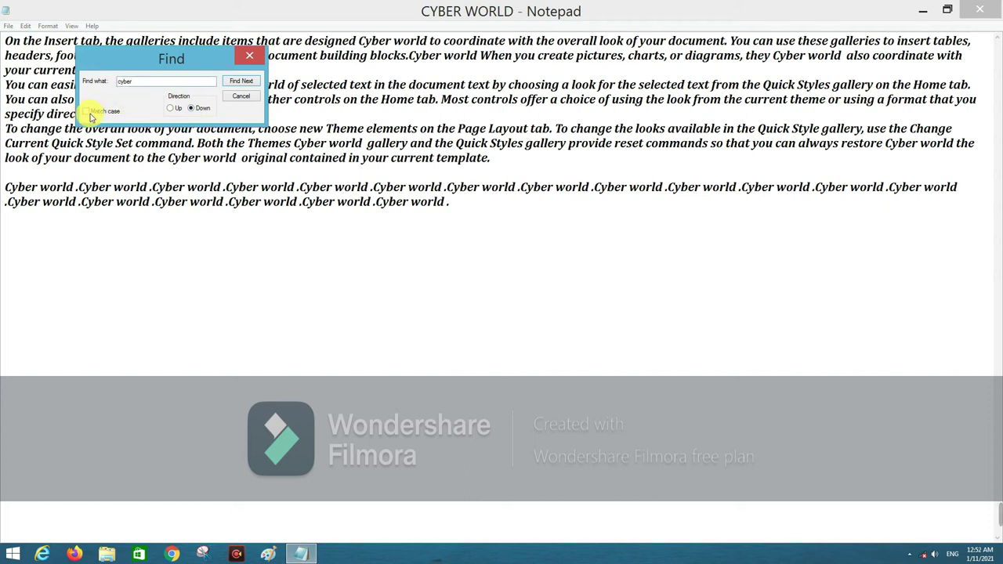
pyautogui.moveTo(145, 79); pyautogui.dragTo(265, 122)
pyautogui.doubleClick(265, 123)
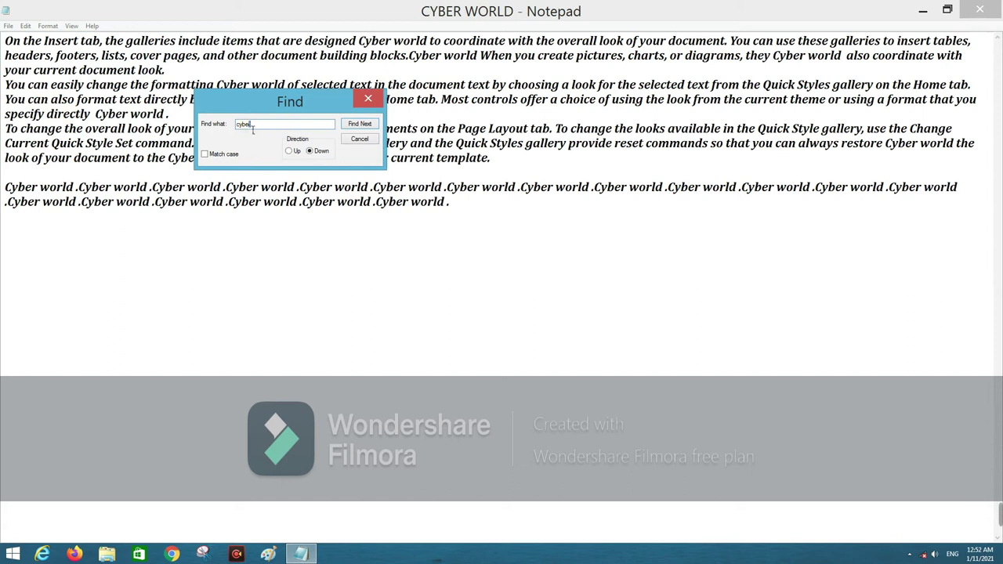
pyautogui.click(258, 127)
# - Toggle Match case on and back off, then find the first occurrence of cyber
pyautogui.click(203, 155)
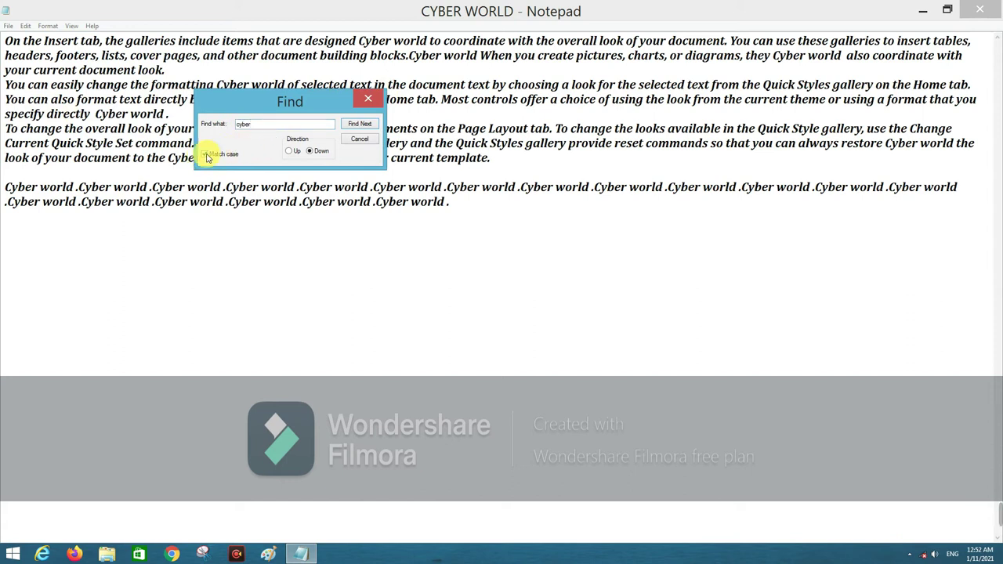
pyautogui.moveTo(254, 107); pyautogui.dragTo(218, 240)
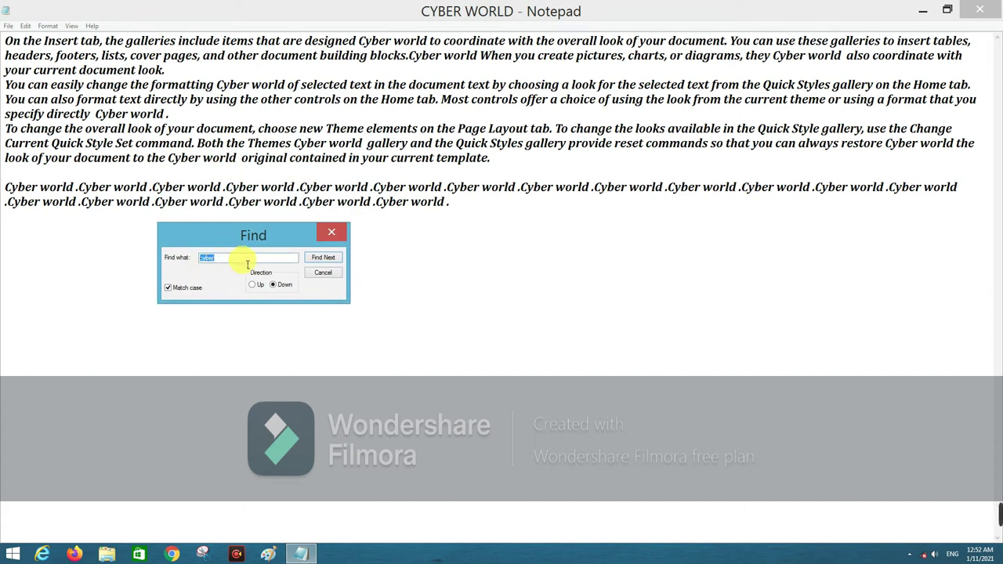
pyautogui.click(169, 289)
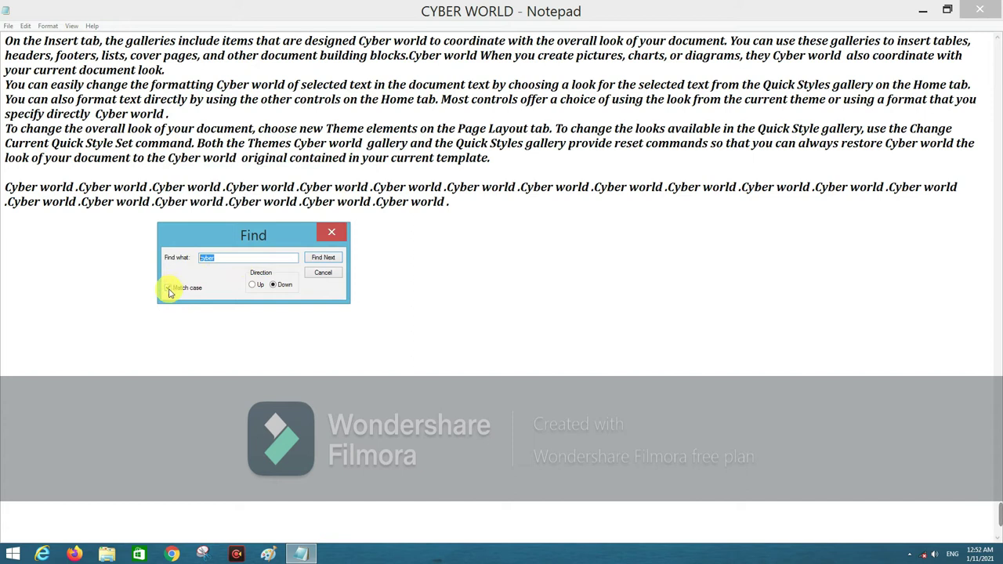
pyautogui.moveTo(233, 235)
pyautogui.mouseDown()
pyautogui.moveTo(187, 105)
pyautogui.moveTo(208, 158)
pyautogui.mouseUp()
pyautogui.click(185, 126)
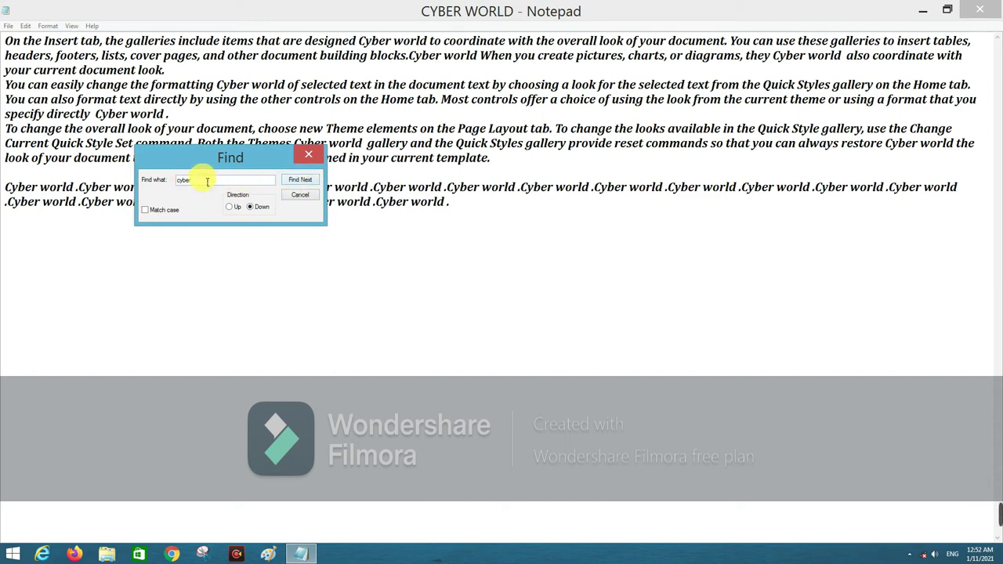
pyautogui.click(297, 185)
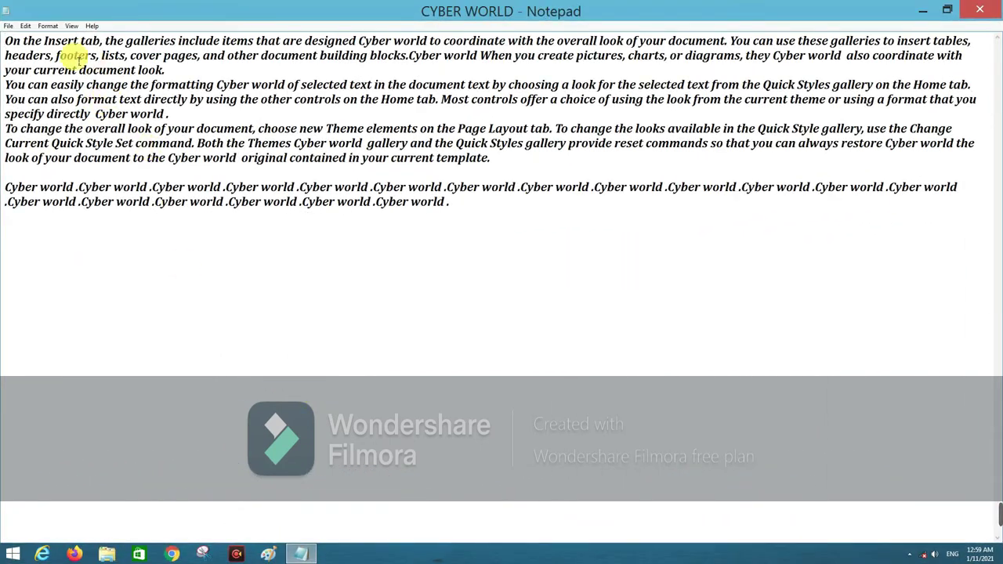
pyautogui.click(27, 27)
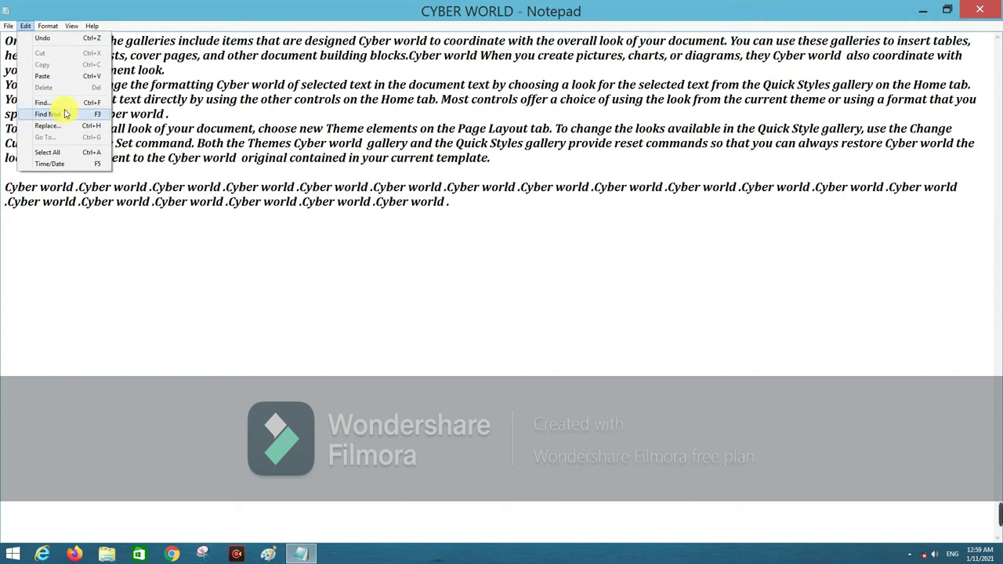
# - Find the first Cyber occurrence, then close the Find box
pyautogui.click(63, 102)
pyautogui.write('Cyber')
pyautogui.click(90, 133)
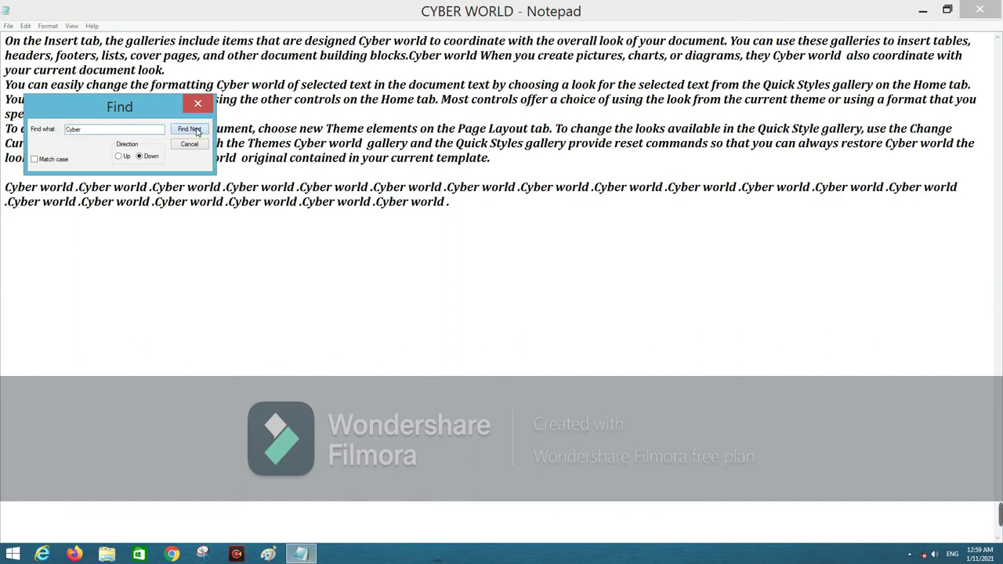
pyautogui.click(195, 132)
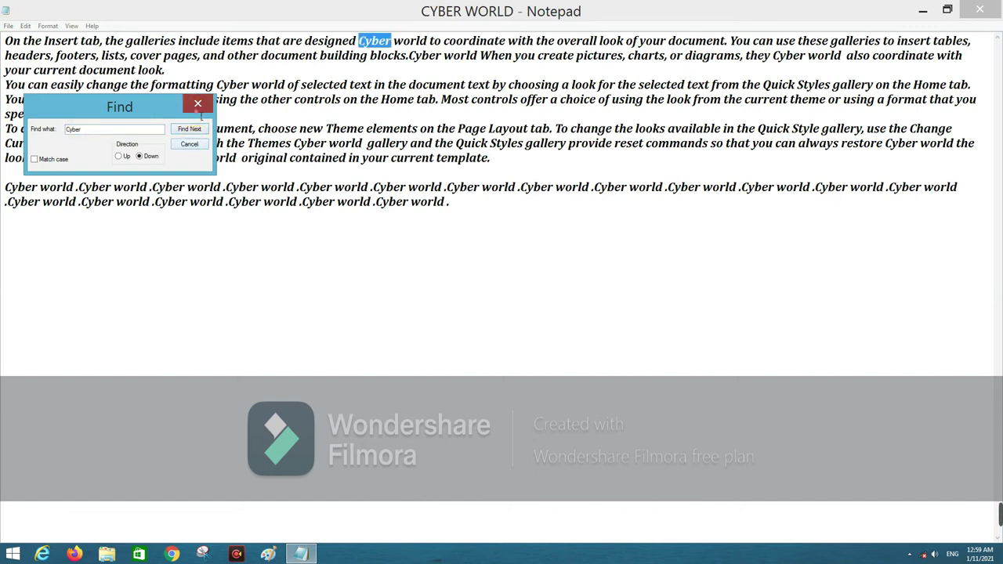
pyautogui.click(197, 104)
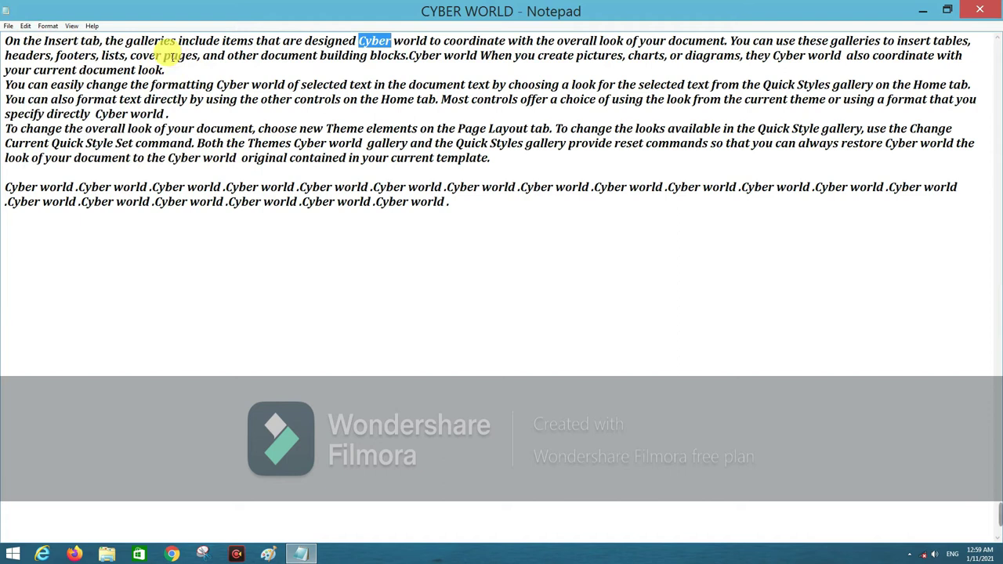
# - From the start of the text, use F3 to jump through successive Cyber matches
pyautogui.click(26, 26)
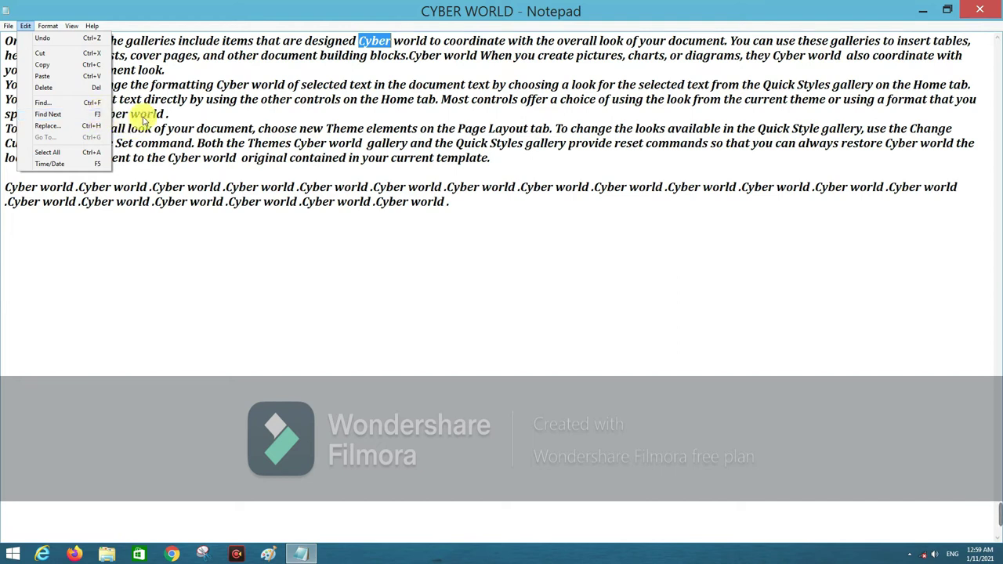
pyautogui.click(188, 102)
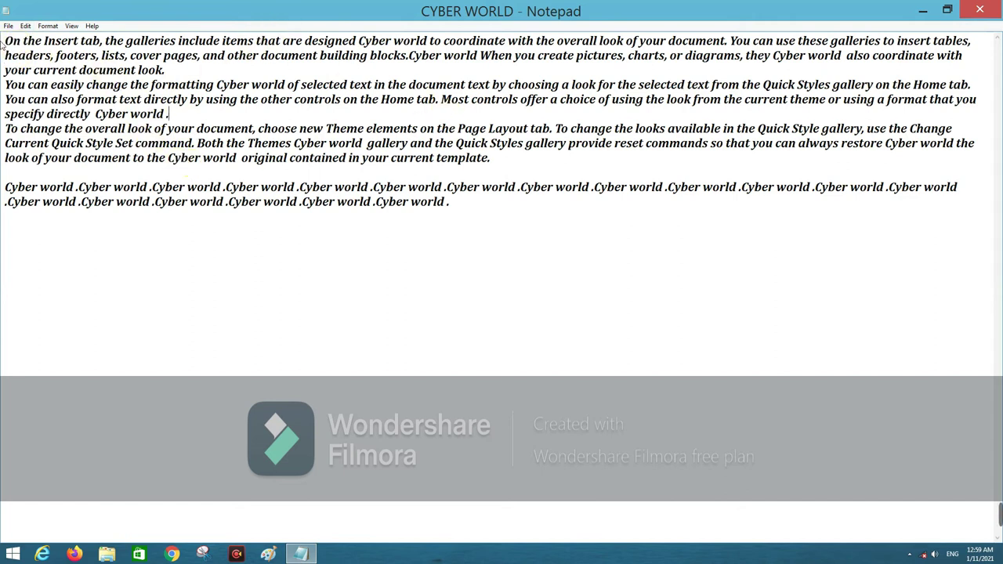
pyautogui.click(7, 41)
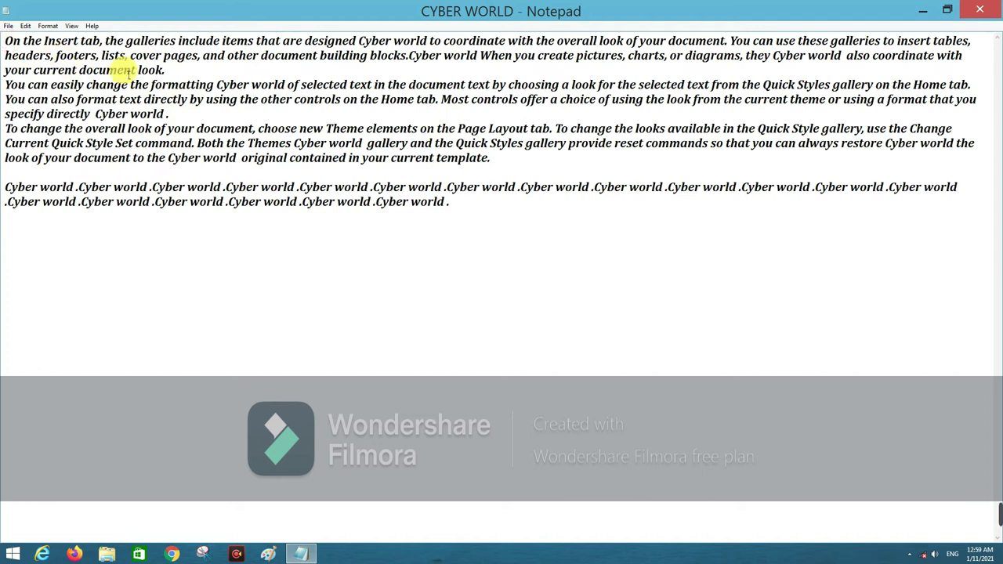
pyautogui.press('F3')
pyautogui.press('F3')
pyautogui.press('F3')
pyautogui.press('F3')
pyautogui.press('F3')
pyautogui.press('F3')
pyautogui.press('F3')
pyautogui.press('F3')
pyautogui.press('F3')
pyautogui.press('F3')
pyautogui.press('F3')
pyautogui.press('F3')
pyautogui.press('F3')
pyautogui.press('F3')
pyautogui.press('F3')
pyautogui.press('F3')
pyautogui.press('F3')
pyautogui.press('F3')
pyautogui.press('F3')
pyautogui.press('F3')
pyautogui.press('F3')
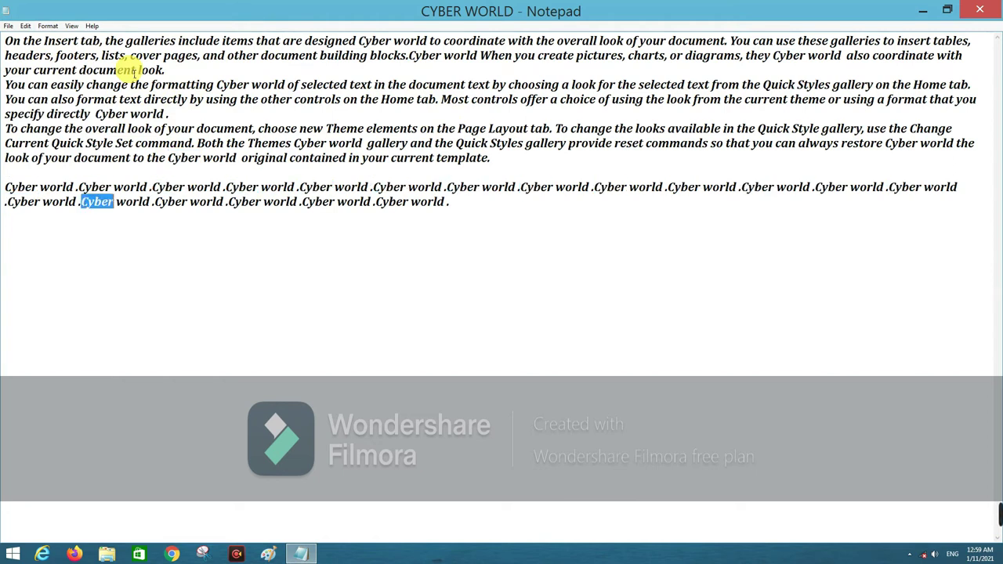
pyautogui.press('F3')
pyautogui.press('F3')
pyautogui.press('F3')
pyautogui.press('F3')
pyautogui.click(25, 26)
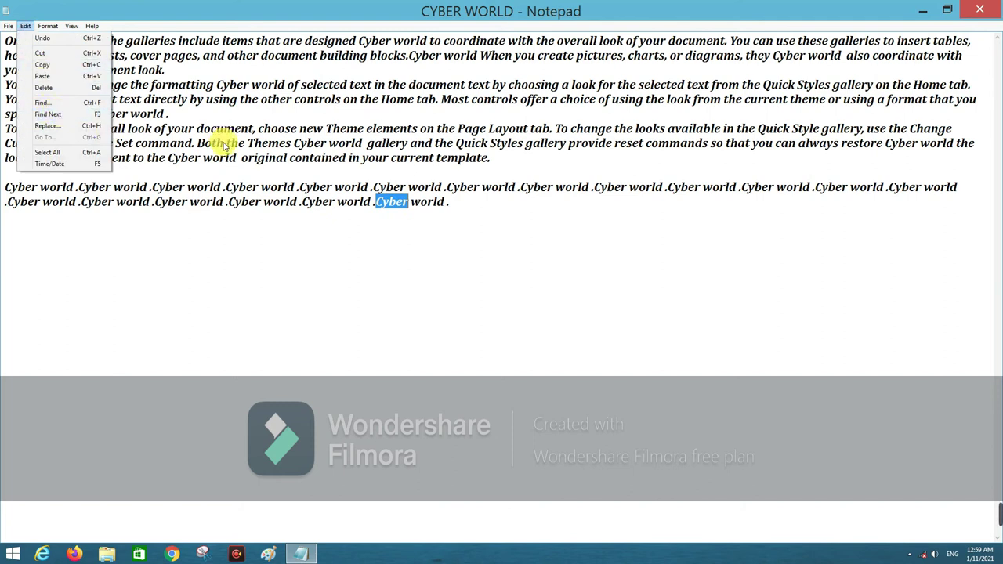
pyautogui.click(380, 334)
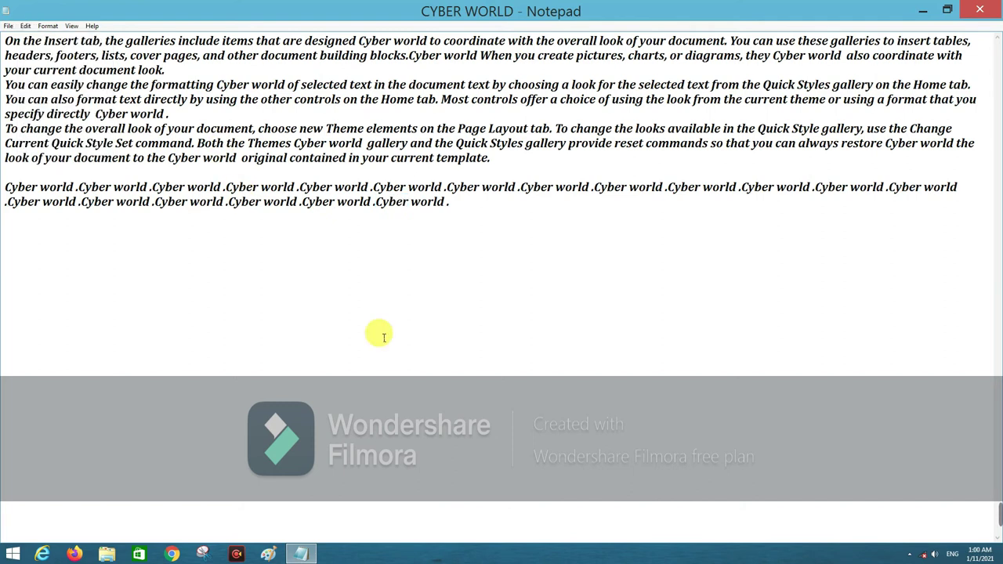
pyautogui.click(26, 26)
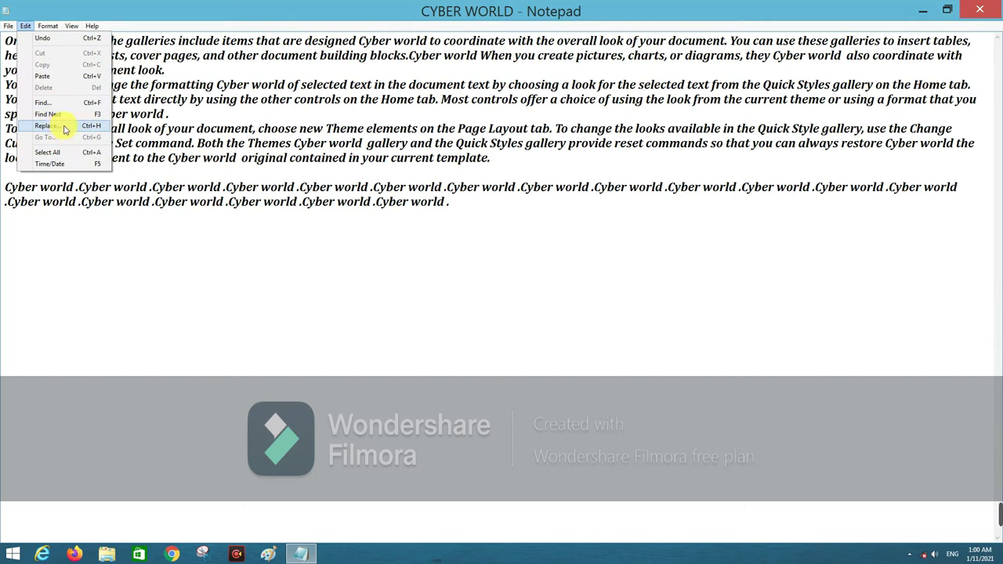
# - In Replace, set 'Cyber' as the search term and 'Computer' as the replacement
pyautogui.click(66, 126)
pyautogui.moveTo(96, 91)
pyautogui.mouseDown()
pyautogui.moveTo(112, 179)
pyautogui.moveTo(163, 88)
pyautogui.mouseUp()
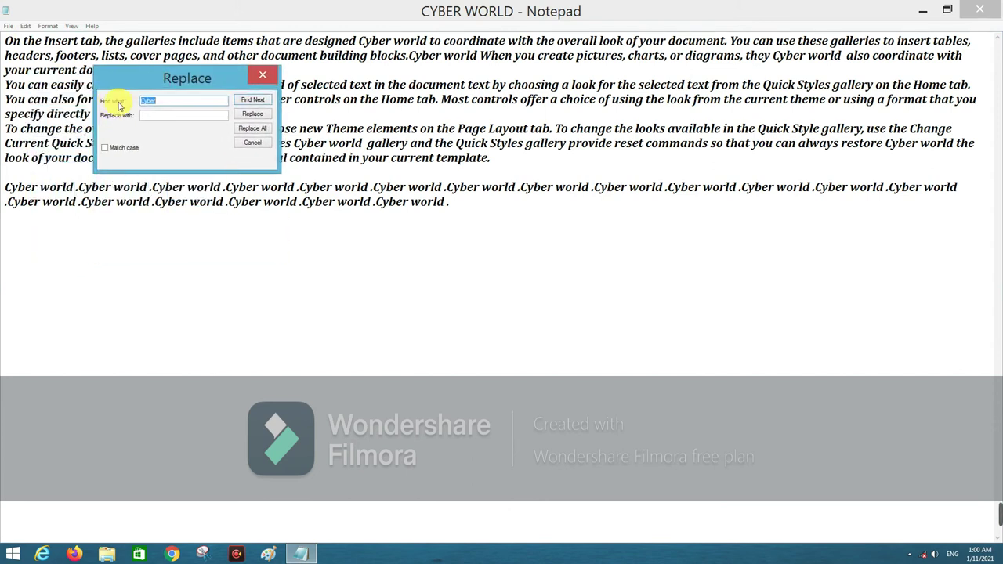
pyautogui.click(169, 103)
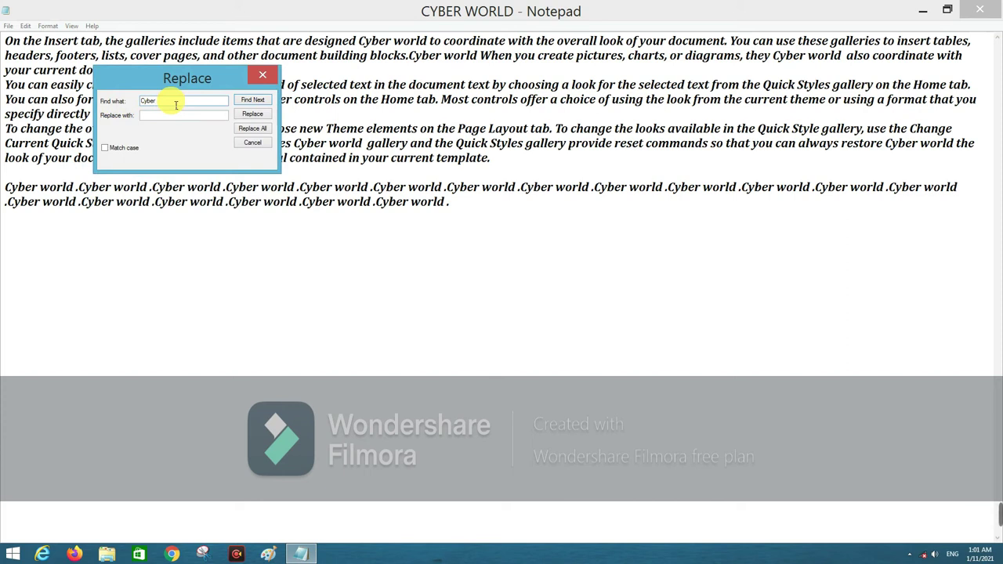
pyautogui.doubleClick(161, 107)
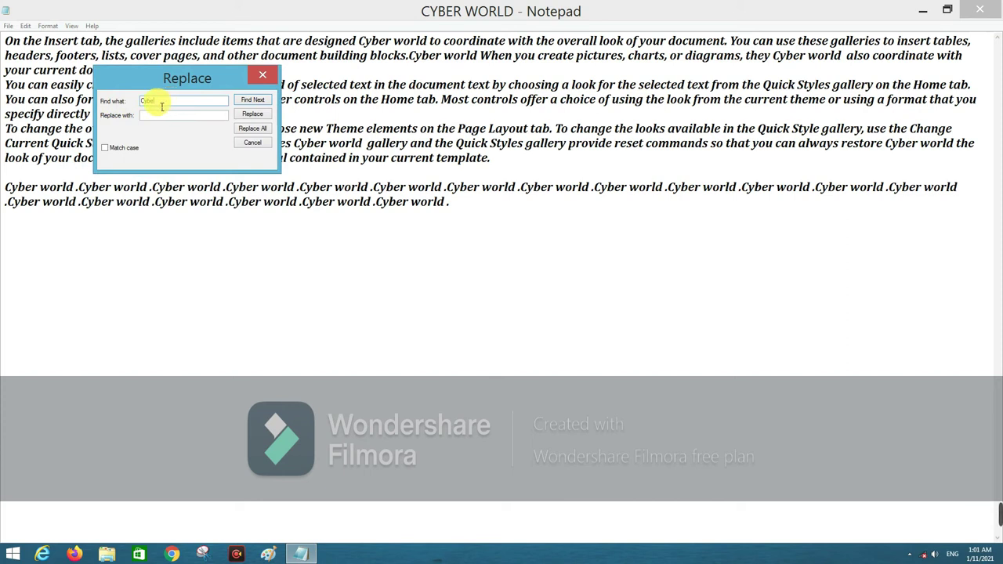
pyautogui.press('BackSpace')
pyautogui.write('Cyber')
pyautogui.click(160, 118)
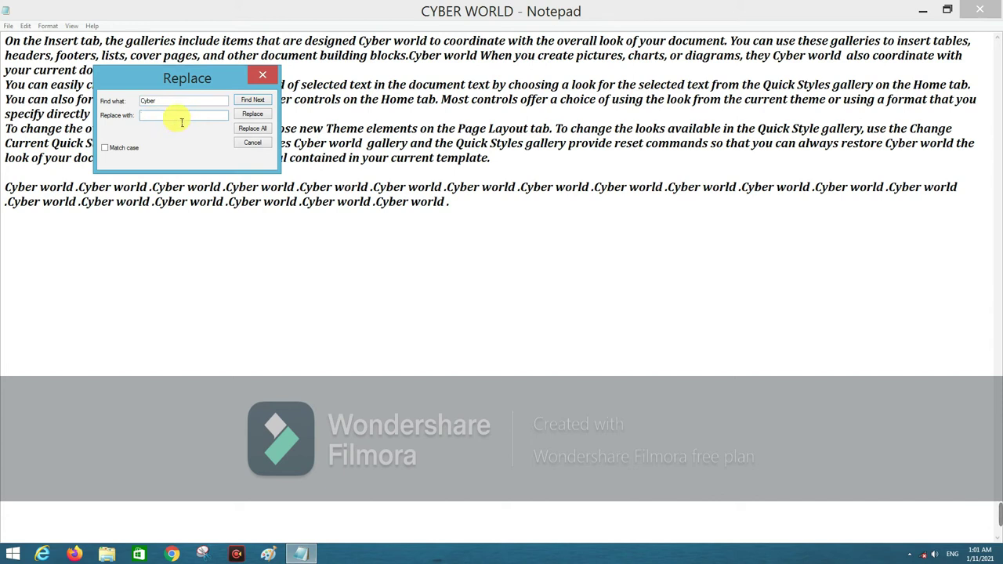
pyautogui.write('Computer')
pyautogui.moveTo(185, 84); pyautogui.dragTo(203, 235)
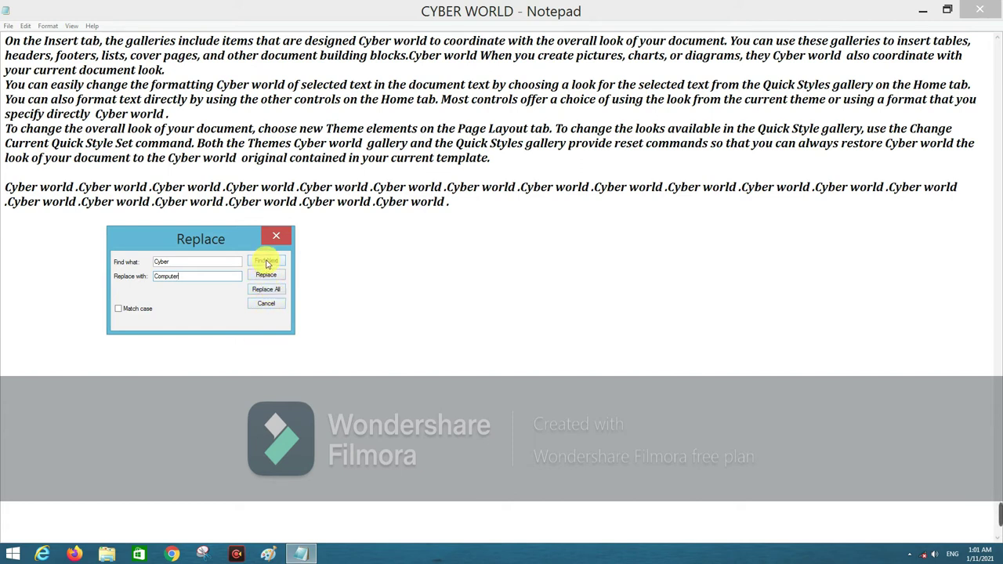
# - Replace the first Cyber with Computer and step through the next occurrences
pyautogui.click(267, 262)
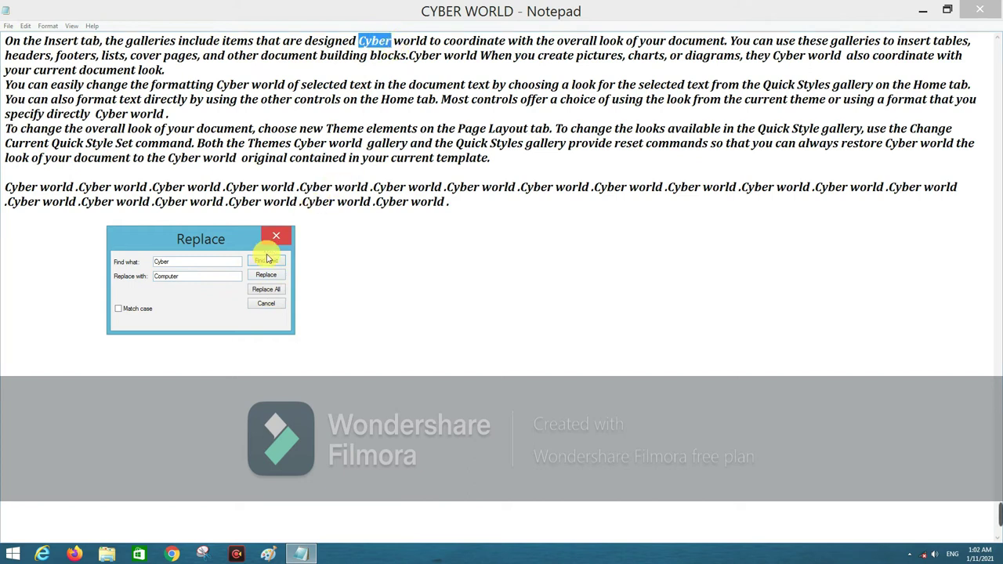
pyautogui.click(264, 277)
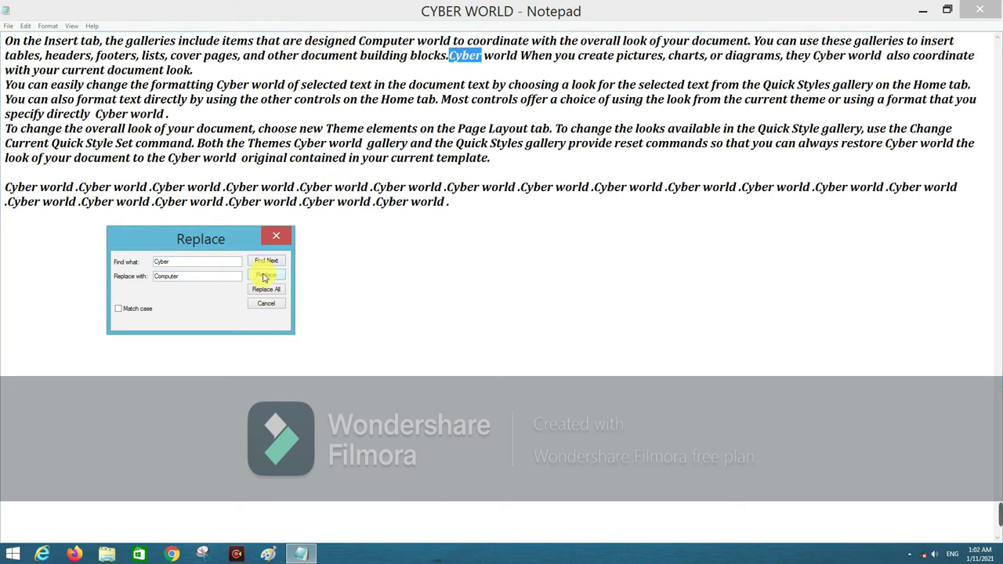
pyautogui.moveTo(415, 41); pyautogui.dragTo(361, 43)
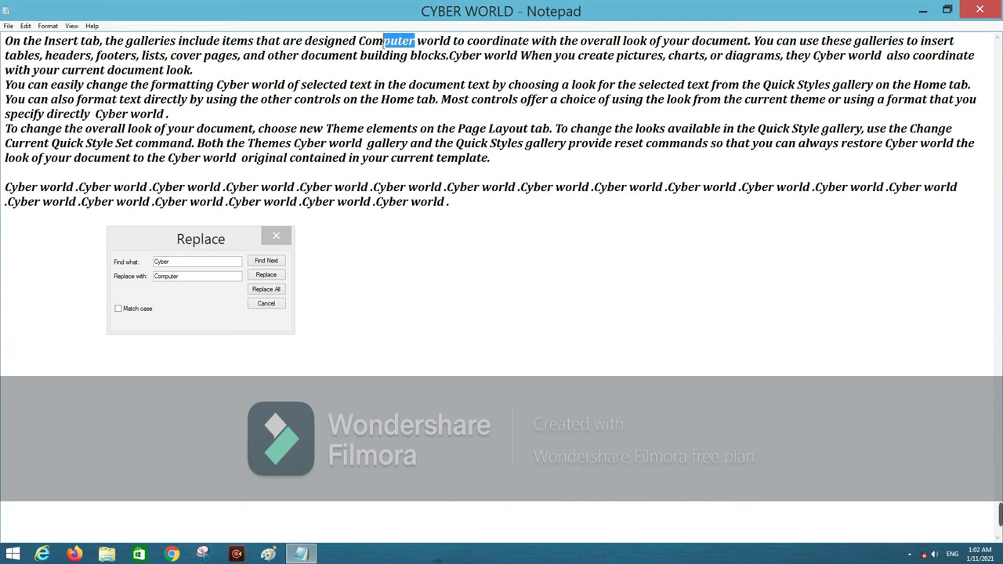
pyautogui.click(239, 265)
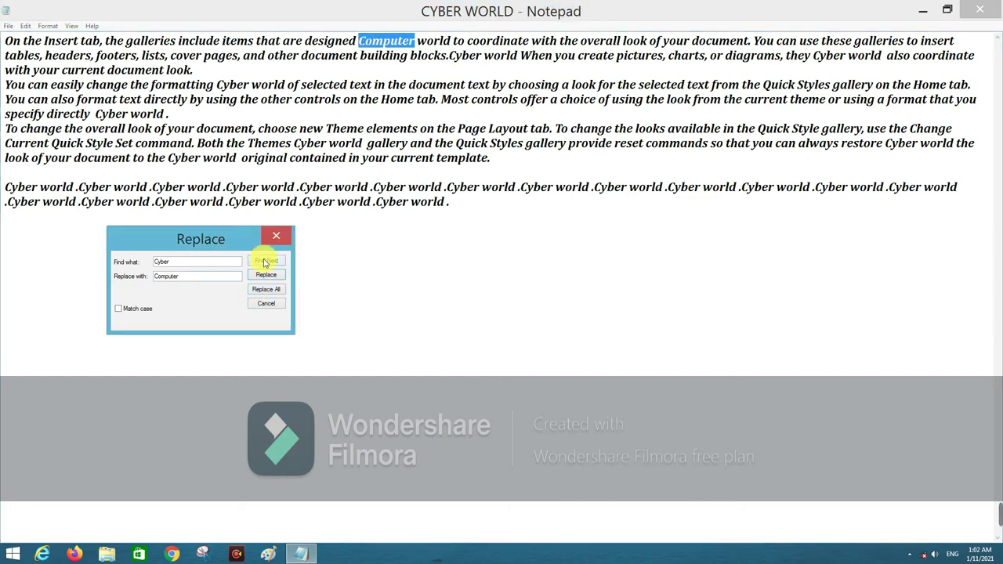
pyautogui.click(266, 262)
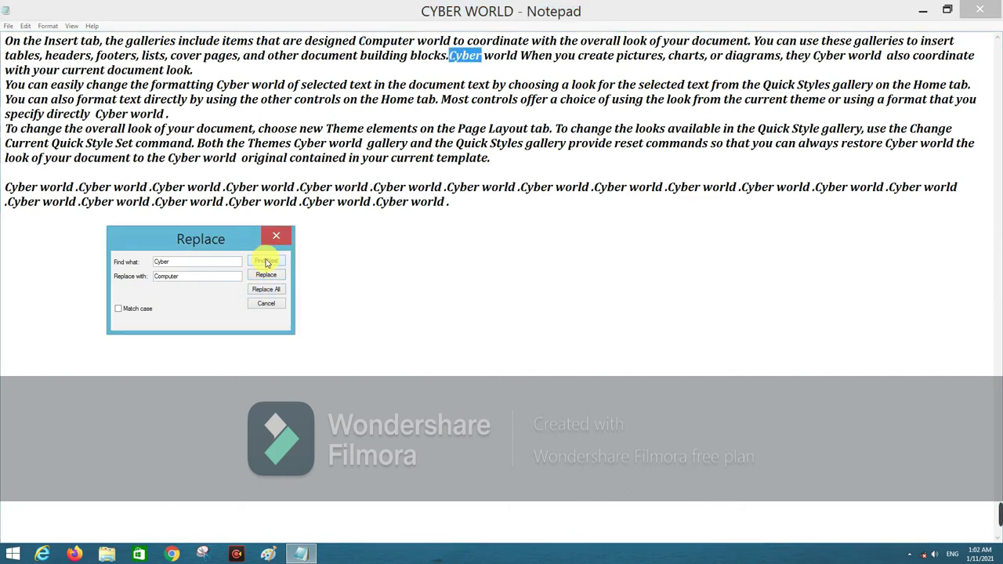
pyautogui.click(266, 262)
pyautogui.click(265, 262)
pyautogui.click(265, 261)
pyautogui.click(266, 262)
pyautogui.click(265, 262)
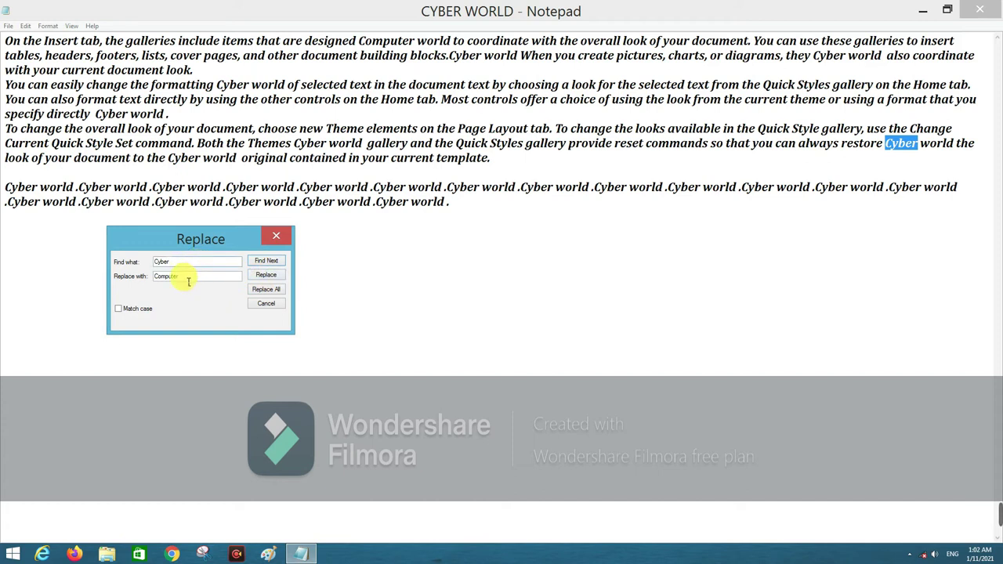
# - Replace all remaining Cyber with Computer and close the Replace window
pyautogui.click(265, 289)
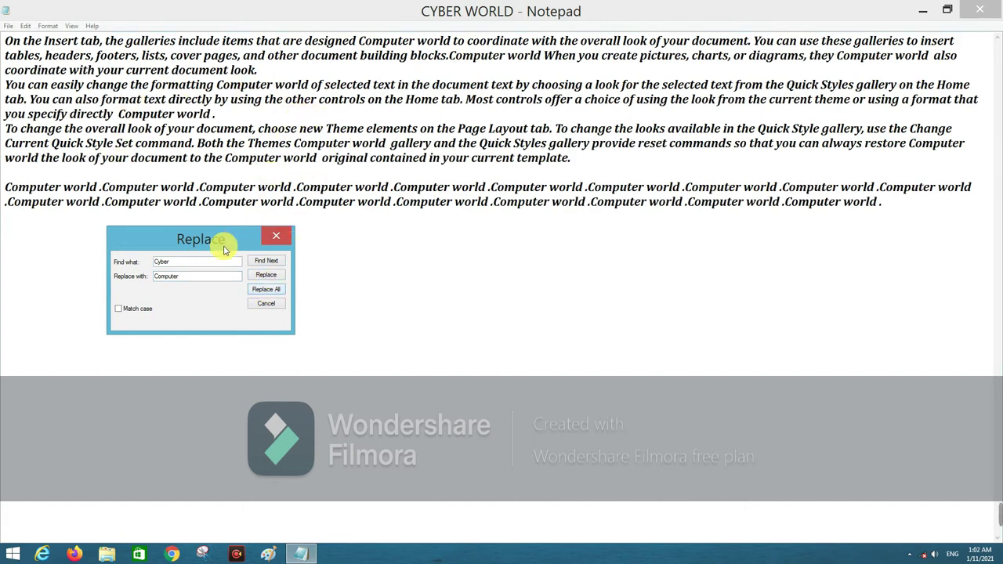
pyautogui.doubleClick(160, 263)
pyautogui.moveTo(192, 276); pyautogui.dragTo(156, 276)
pyautogui.doubleClick(175, 264)
pyautogui.moveTo(183, 276); pyautogui.dragTo(163, 276)
pyautogui.doubleClick(188, 280)
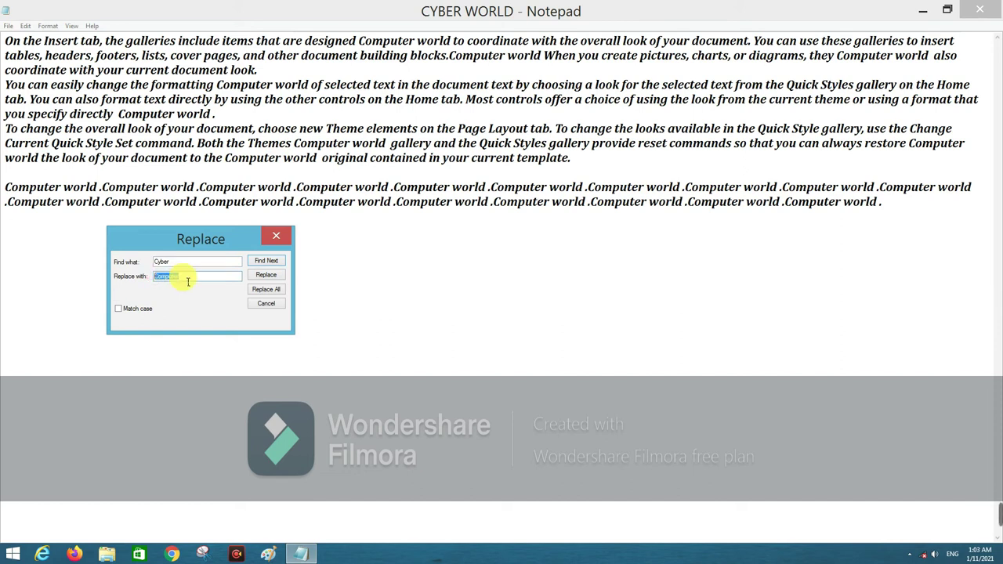
pyautogui.click(276, 236)
# - Uncheck Word Wrap in the Format menu so the cyber world lines run unwrapped
pyautogui.click(25, 26)
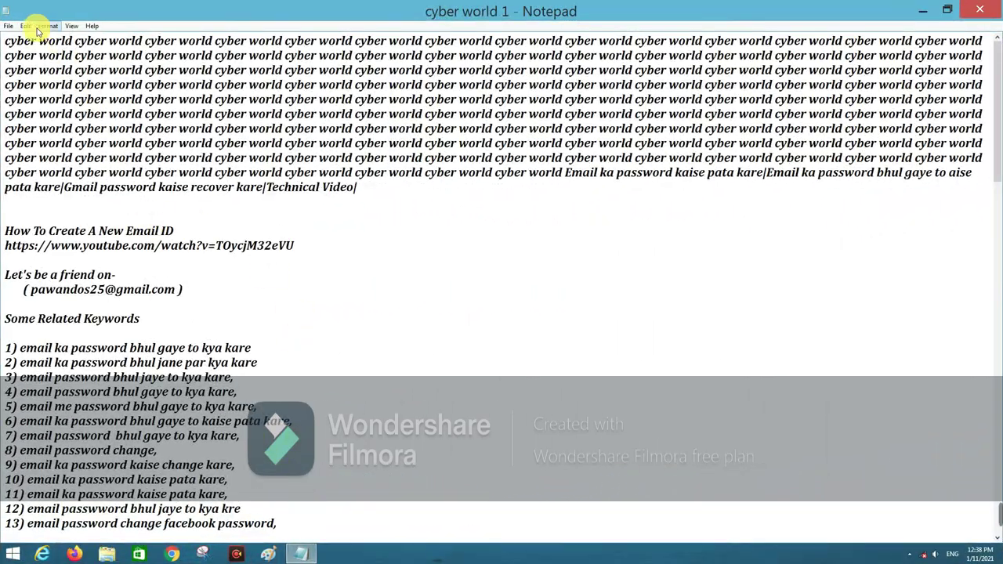
pyautogui.click(26, 26)
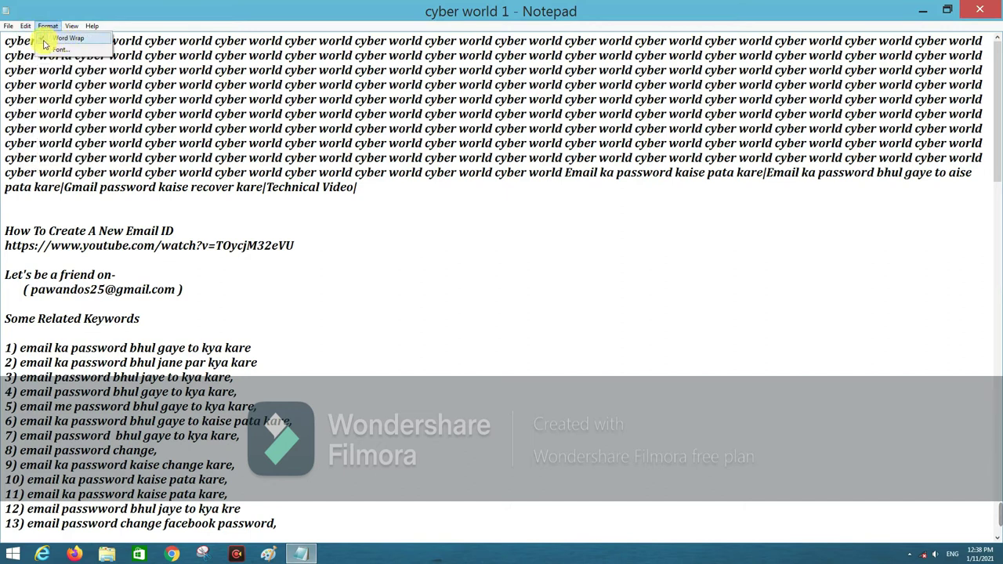
pyautogui.click(45, 45)
pyautogui.click(25, 26)
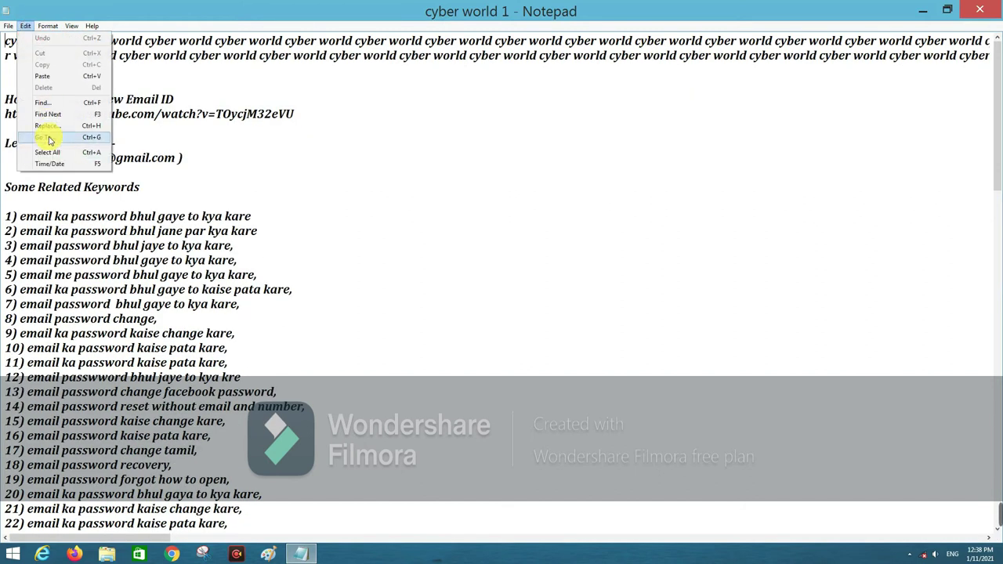
# - Go to line 44 in the numbered keyword list and select that line
pyautogui.click(85, 140)
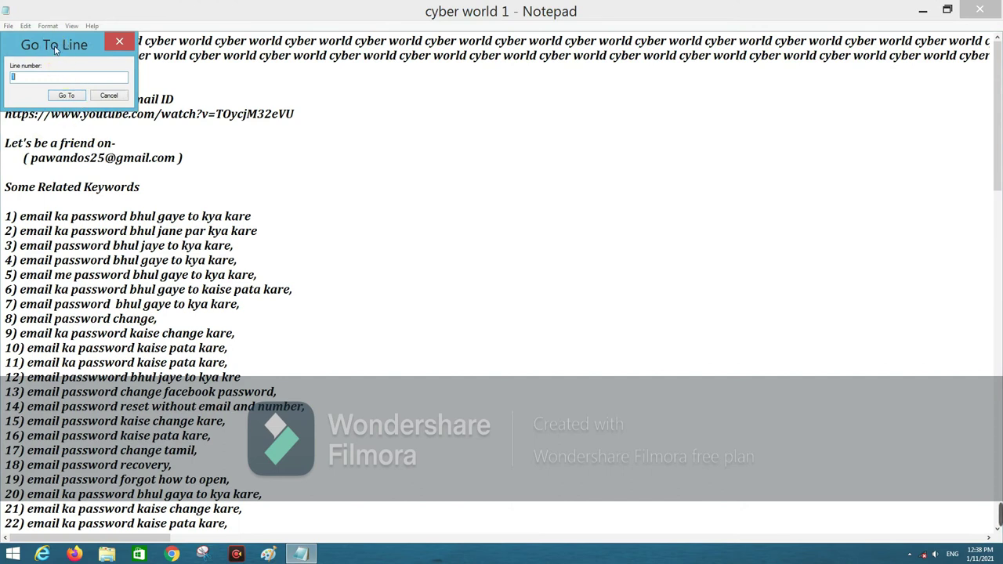
pyautogui.moveTo(54, 49); pyautogui.dragTo(386, 132)
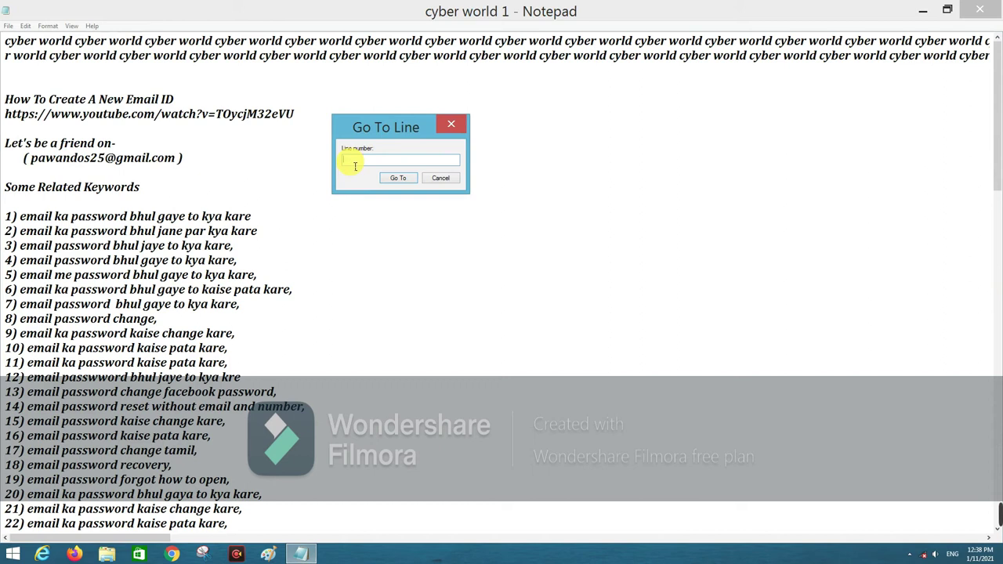
pyautogui.click(355, 166)
pyautogui.write('56')
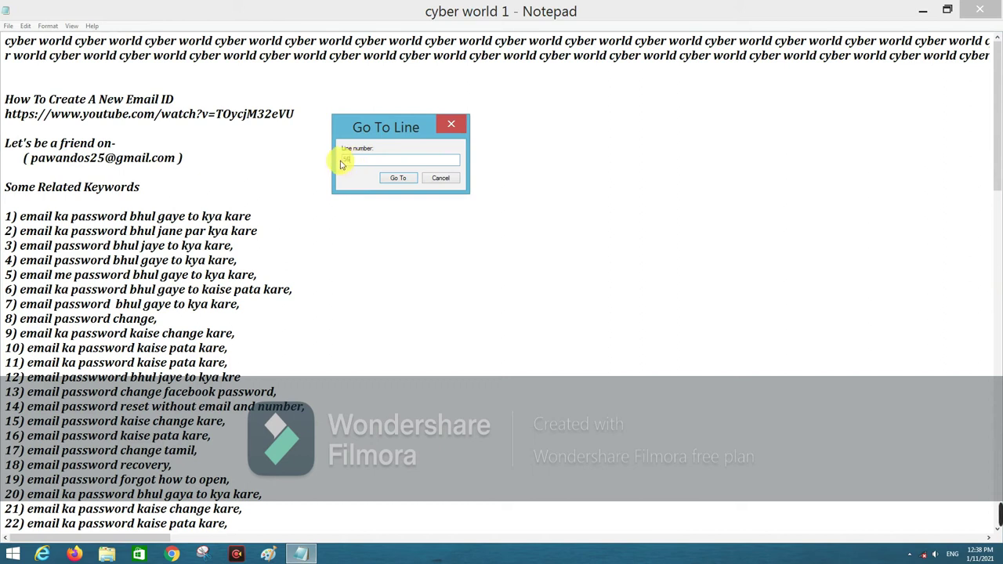
pyautogui.moveTo(388, 130); pyautogui.dragTo(373, 116)
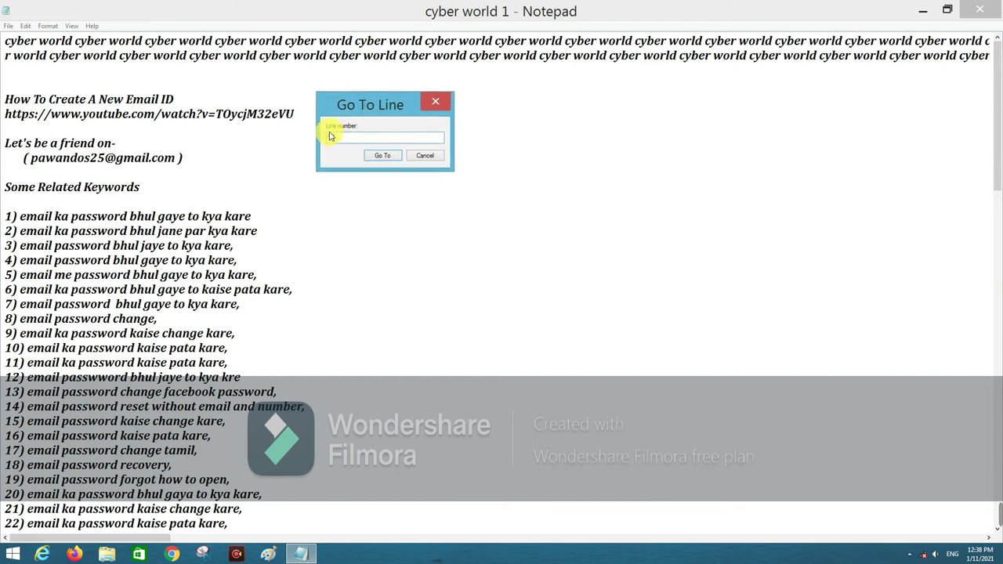
pyautogui.write('56')
pyautogui.click(395, 161)
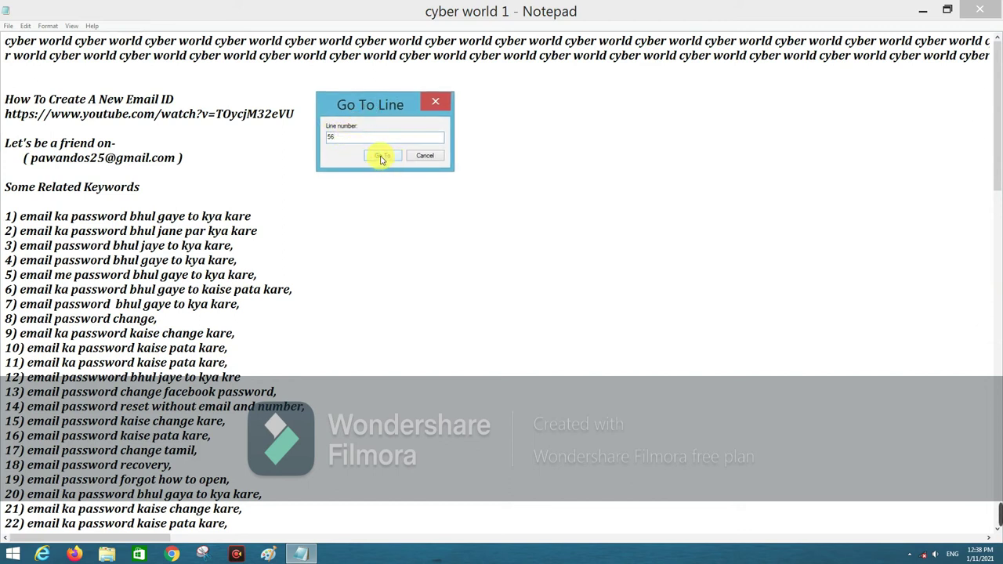
pyautogui.click(380, 158)
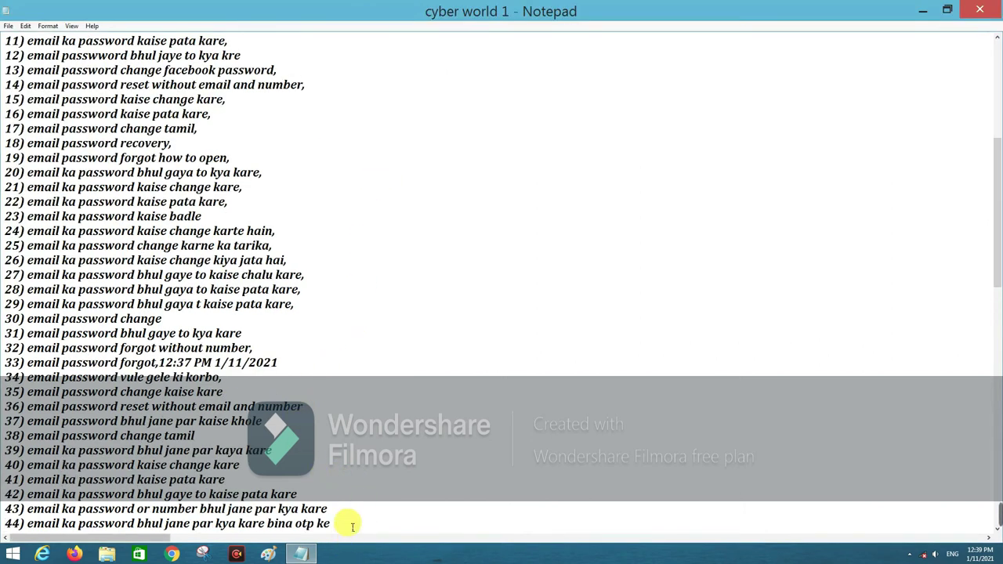
pyautogui.moveTo(332, 524); pyautogui.dragTo(4, 526)
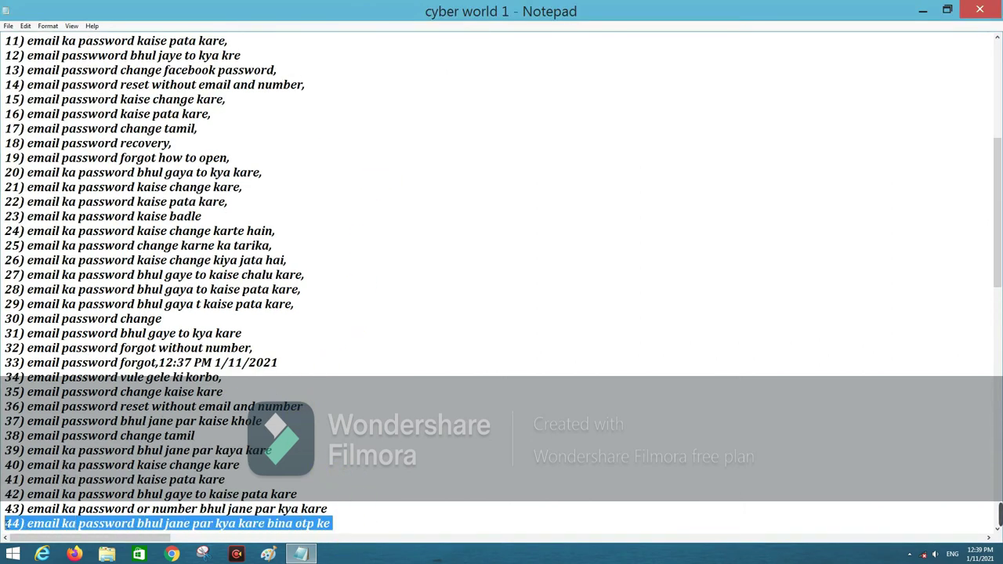
pyautogui.scroll(-4, 4, 525)
# - Go to line 99 near the end and select the #cyber #world line
pyautogui.click(25, 25)
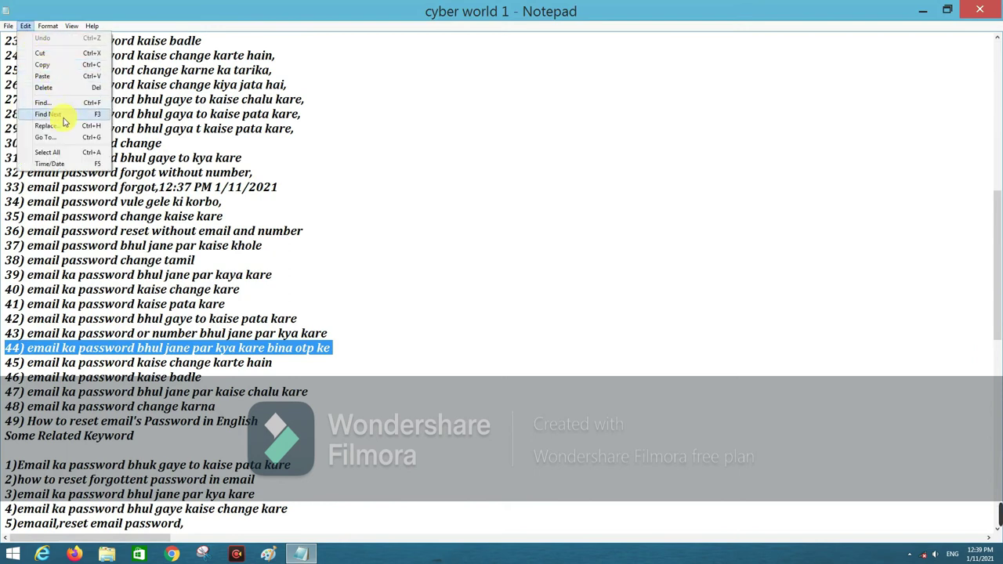
pyautogui.click(47, 138)
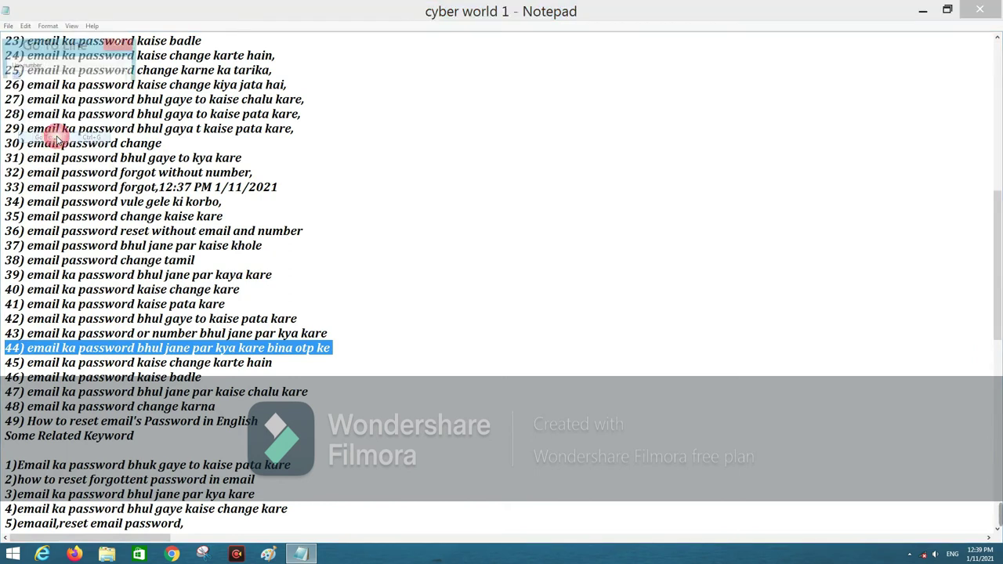
pyautogui.click(69, 78)
pyautogui.press('BackSpace')
pyautogui.press('BackSpace')
pyautogui.write('55')
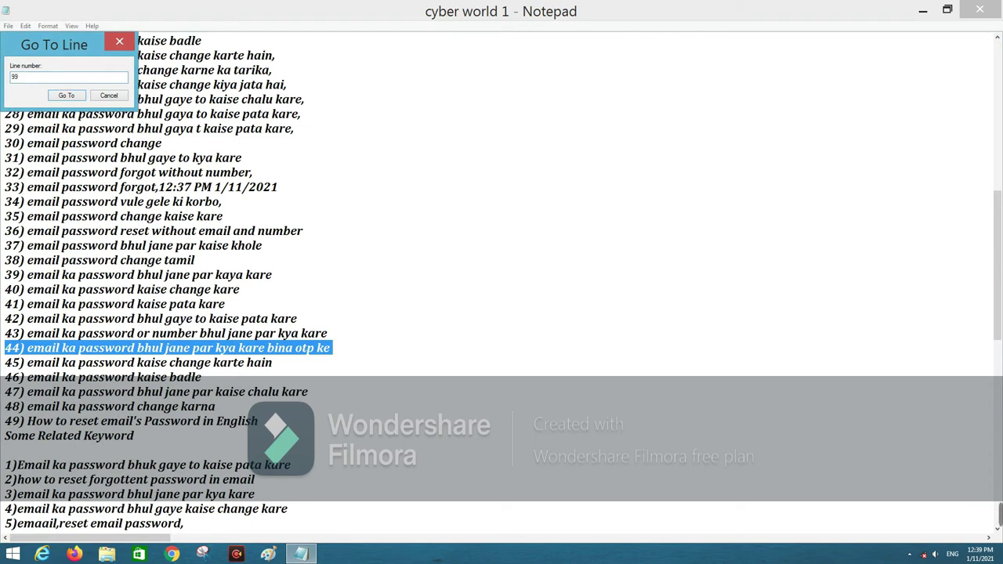
pyautogui.click(69, 96)
pyautogui.scroll(-3, 75, 118)
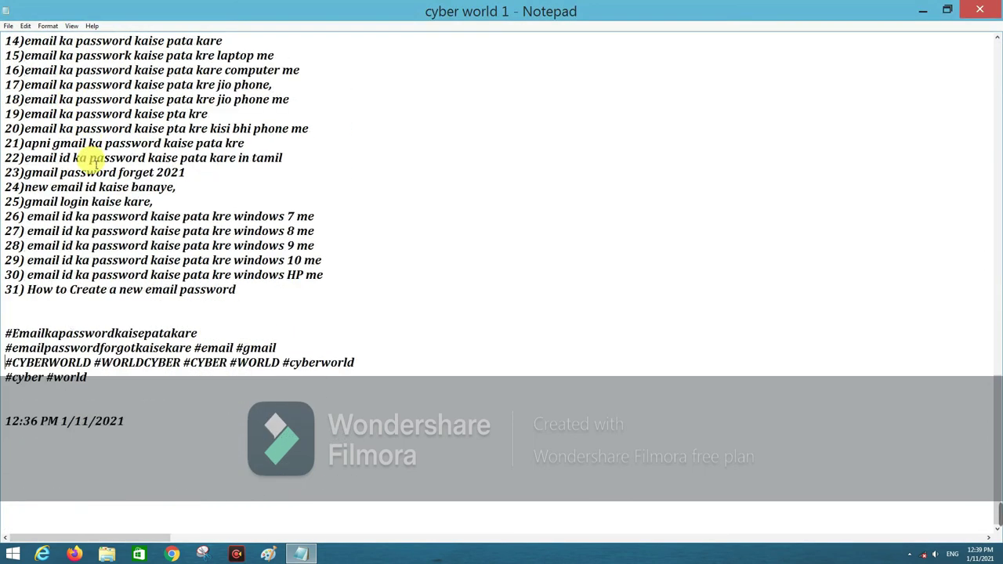
pyautogui.moveTo(356, 362)
pyautogui.mouseDown()
pyautogui.moveTo(193, 377)
pyautogui.moveTo(27, 363)
pyautogui.mouseUp()
pyautogui.click(4, 366)
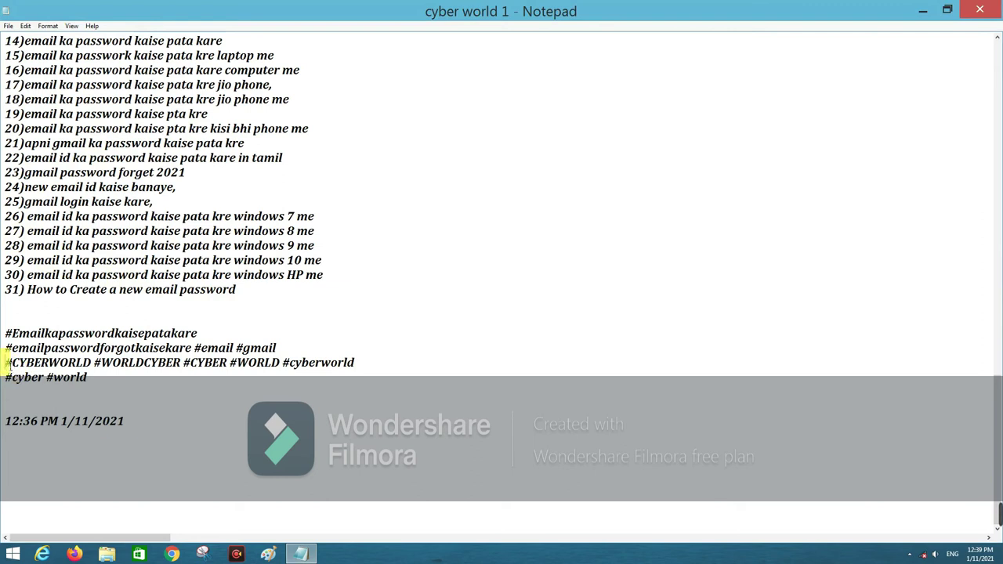
pyautogui.click(25, 26)
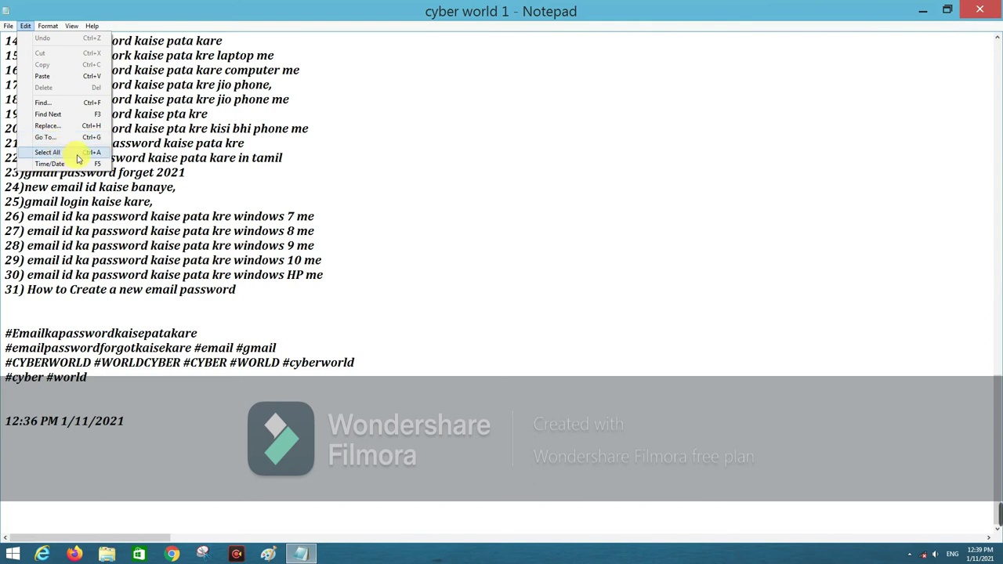
pyautogui.click(287, 156)
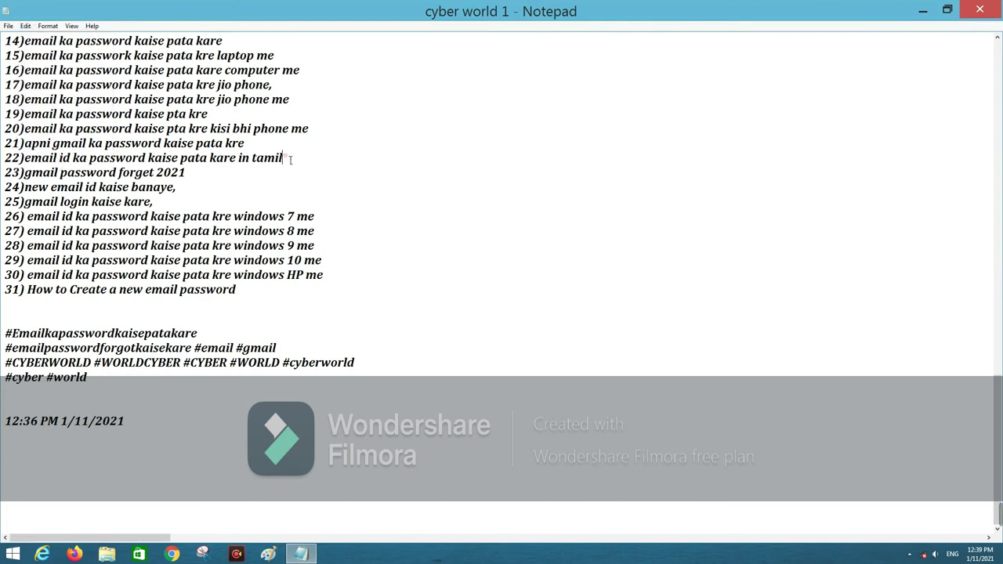
pyautogui.scroll(7, 287, 157)
pyautogui.scroll(18, 235, 165)
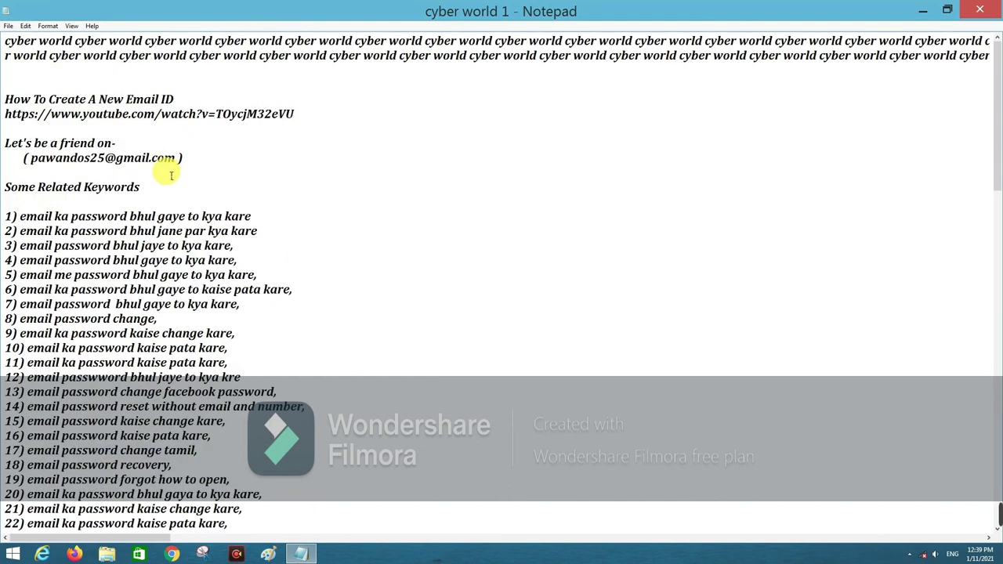
pyautogui.click(25, 28)
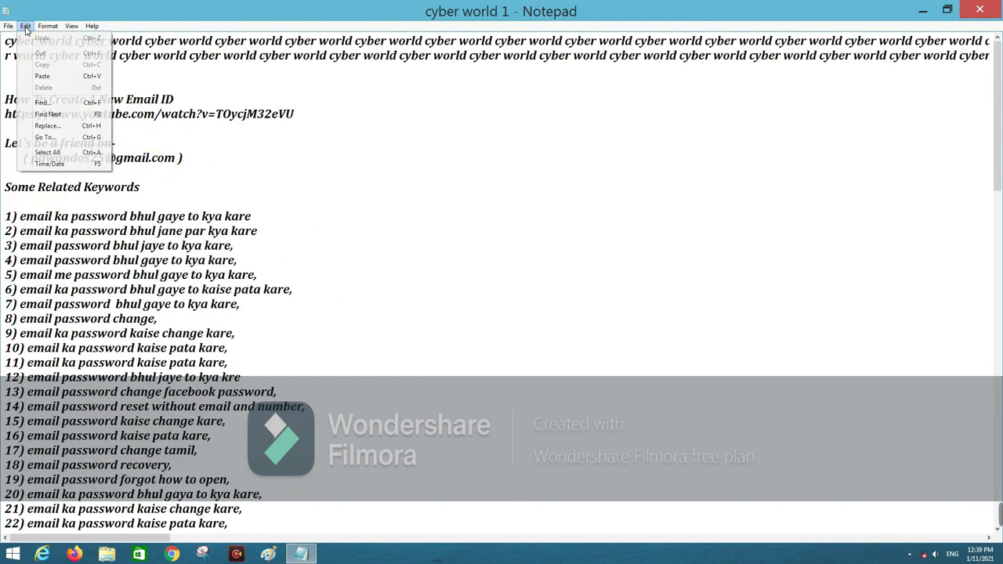
pyautogui.click(75, 158)
pyautogui.click(169, 129)
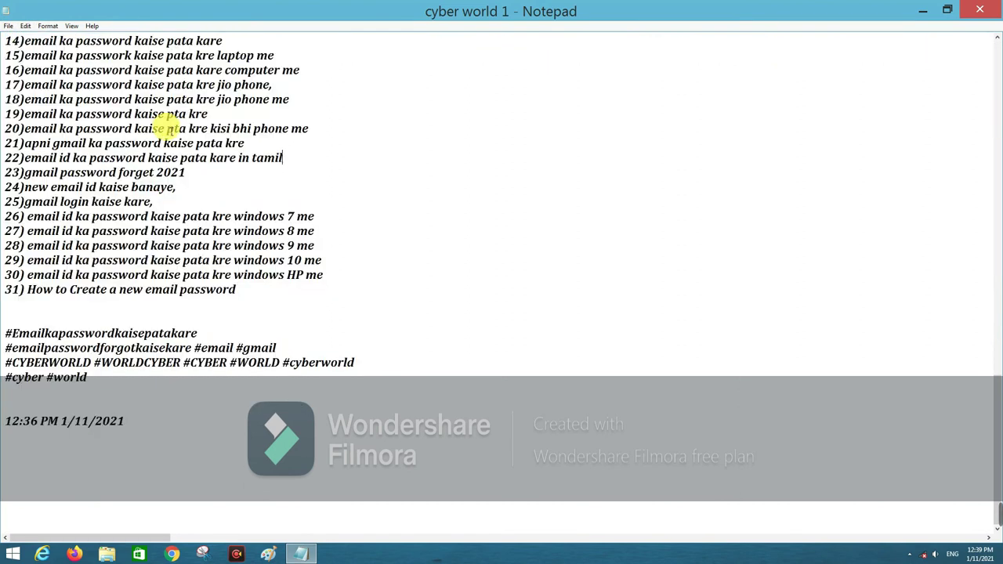
pyautogui.hotkey('ctrl', 'a')
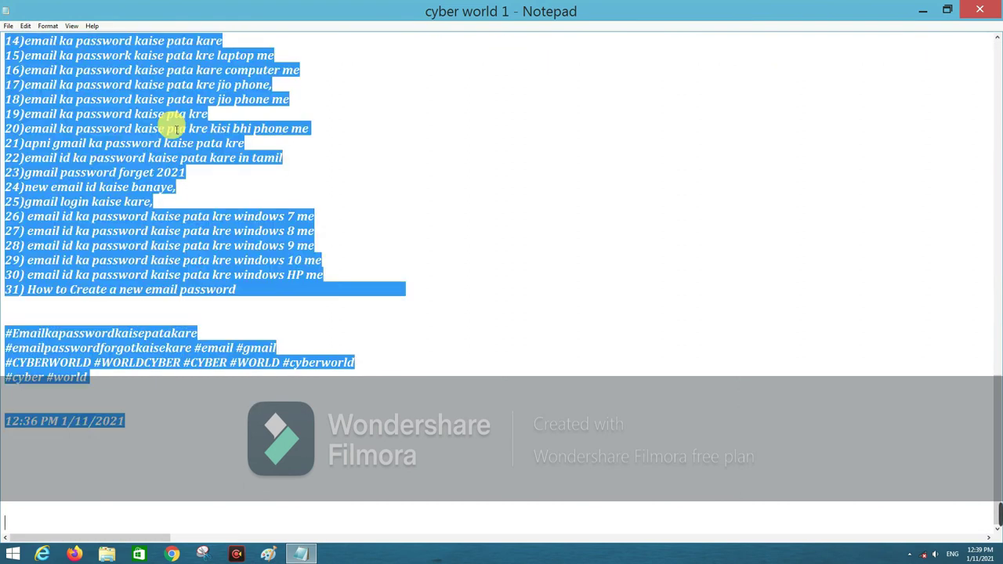
pyautogui.scroll(5, 174, 128)
pyautogui.scroll(5, 174, 128)
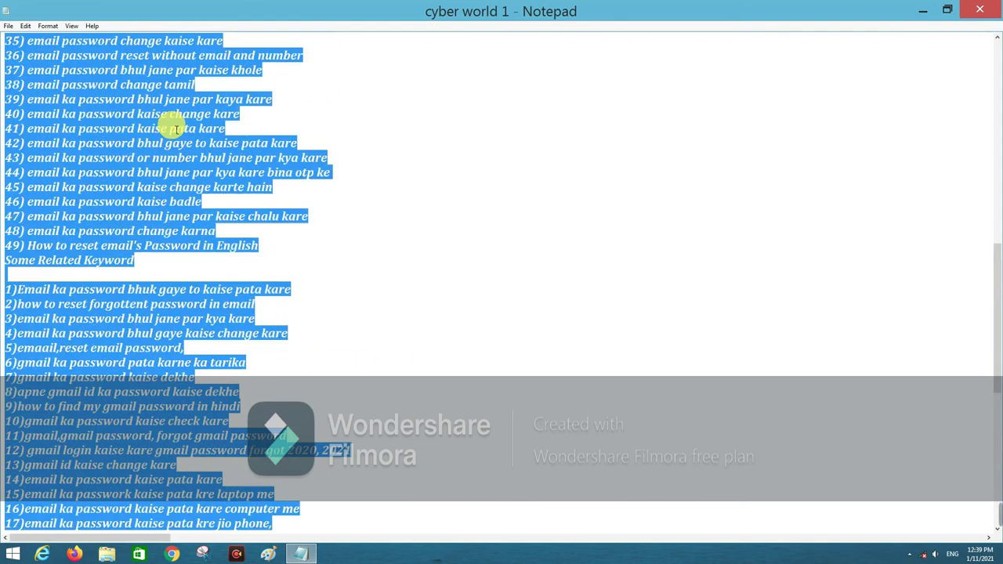
pyautogui.scroll(4, 174, 129)
pyautogui.scroll(4, 174, 129)
pyautogui.scroll(5, 174, 129)
pyautogui.scroll(2, 166, 127)
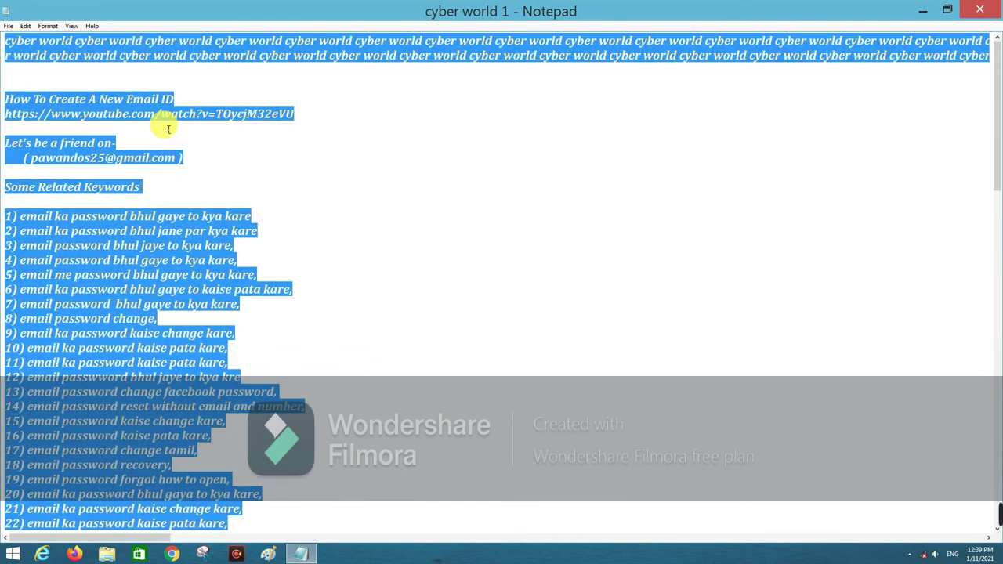
pyautogui.click(75, 85)
pyautogui.click(25, 25)
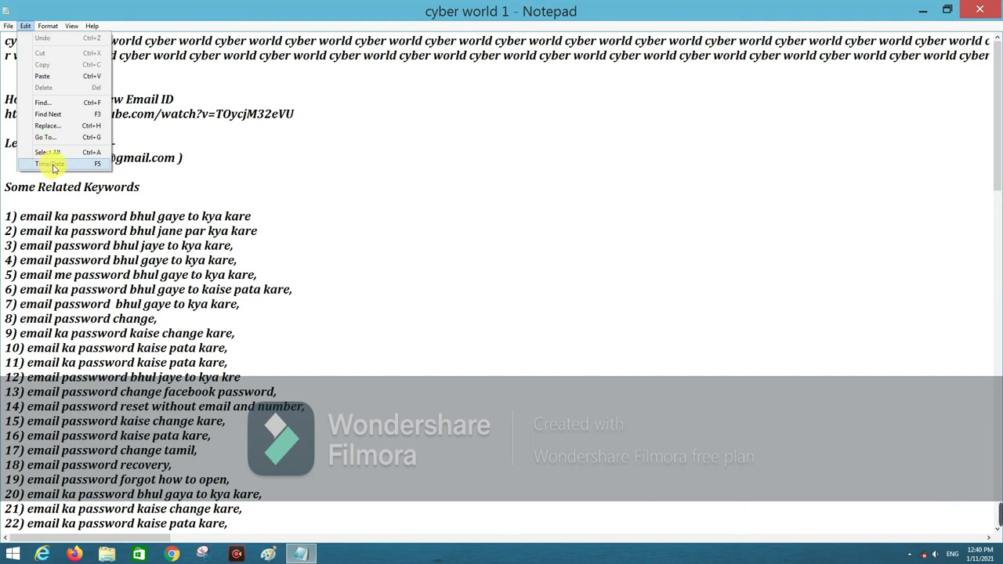
# - Add blank lines between Some Related Keyword and the numbered keyword list
pyautogui.click(214, 169)
pyautogui.scroll(-3, 177, 205)
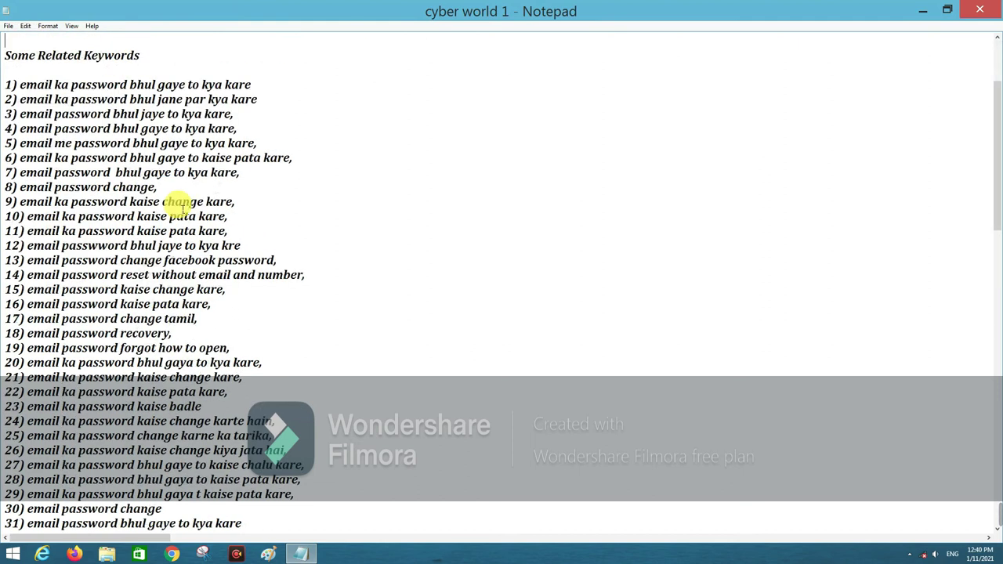
pyautogui.scroll(-4, 180, 203)
pyautogui.scroll(-12, 184, 202)
pyautogui.scroll(-5, 188, 201)
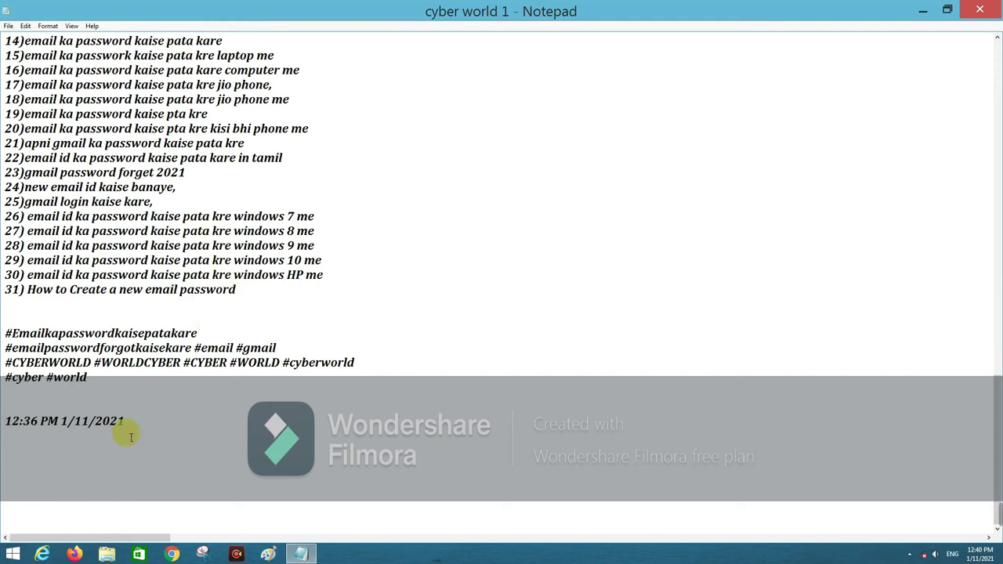
pyautogui.scroll(10, 134, 423)
pyautogui.click(149, 280)
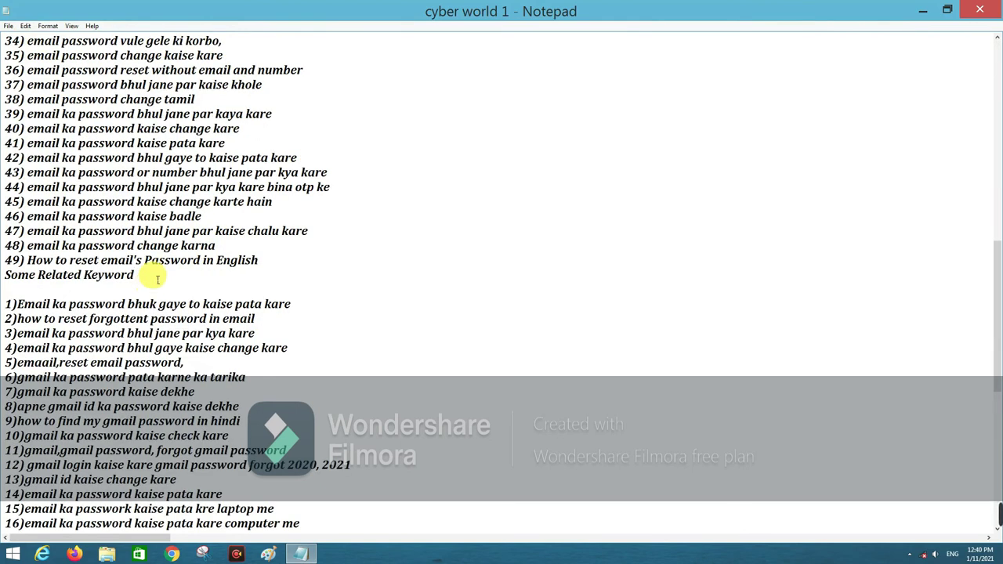
pyautogui.press('Return')
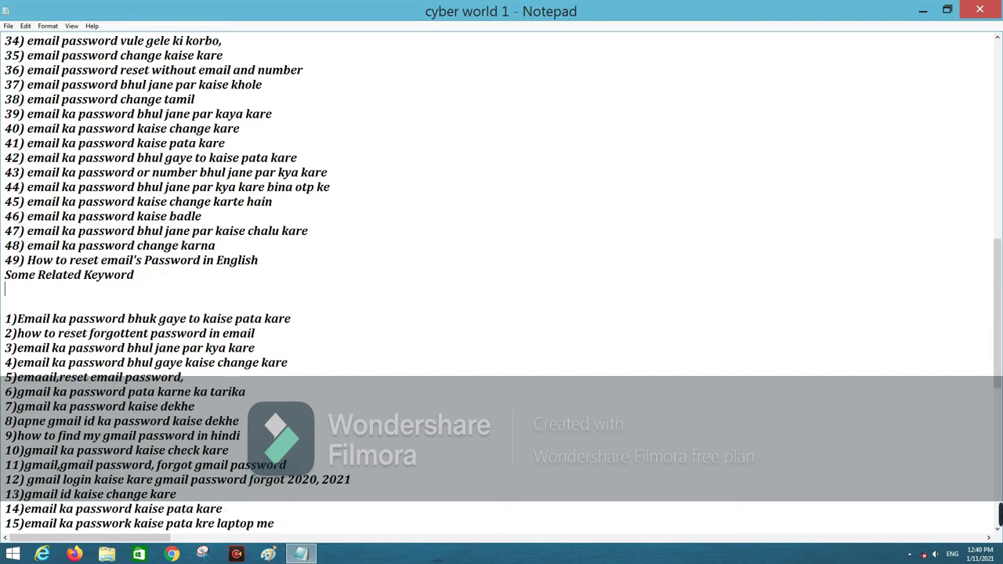
pyautogui.click(17, 301)
pyautogui.press('Return')
pyautogui.click(22, 307)
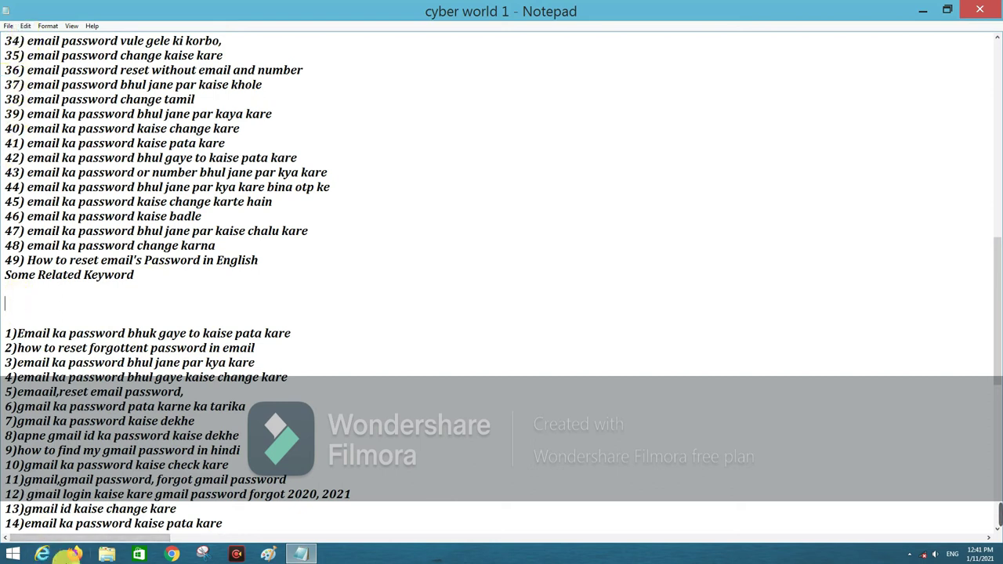
# - Insert the timestamp 12:41 PM 1/11/2021 on the blank line
pyautogui.click(28, 26)
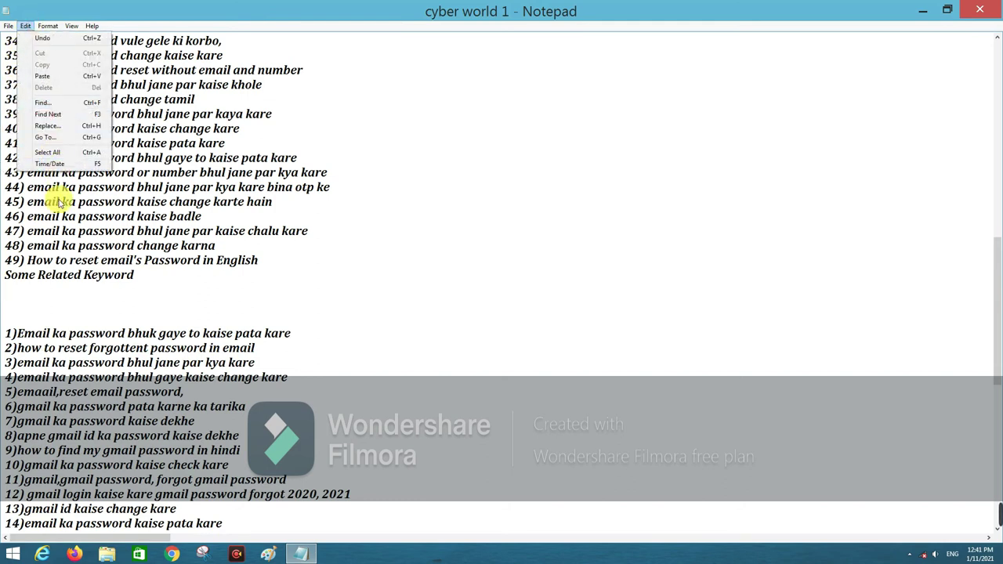
pyautogui.click(35, 301)
pyautogui.press('F5')
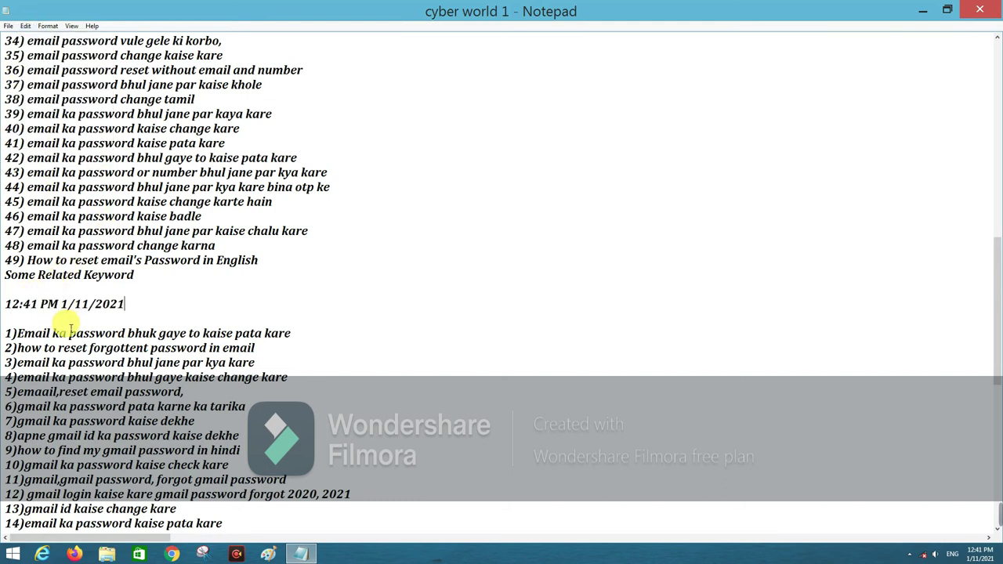
pyautogui.moveTo(143, 306); pyautogui.dragTo(63, 305)
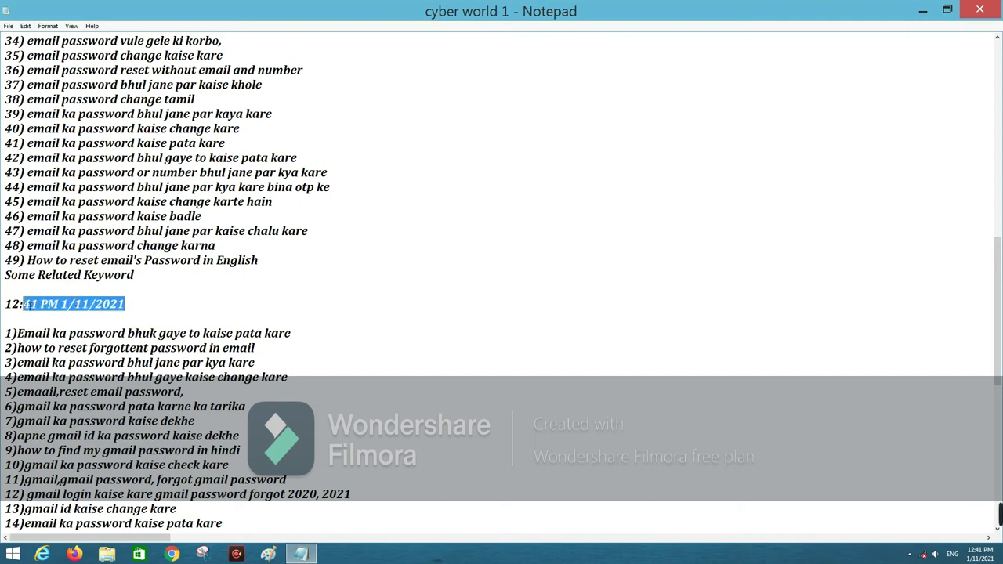
pyautogui.click(138, 307)
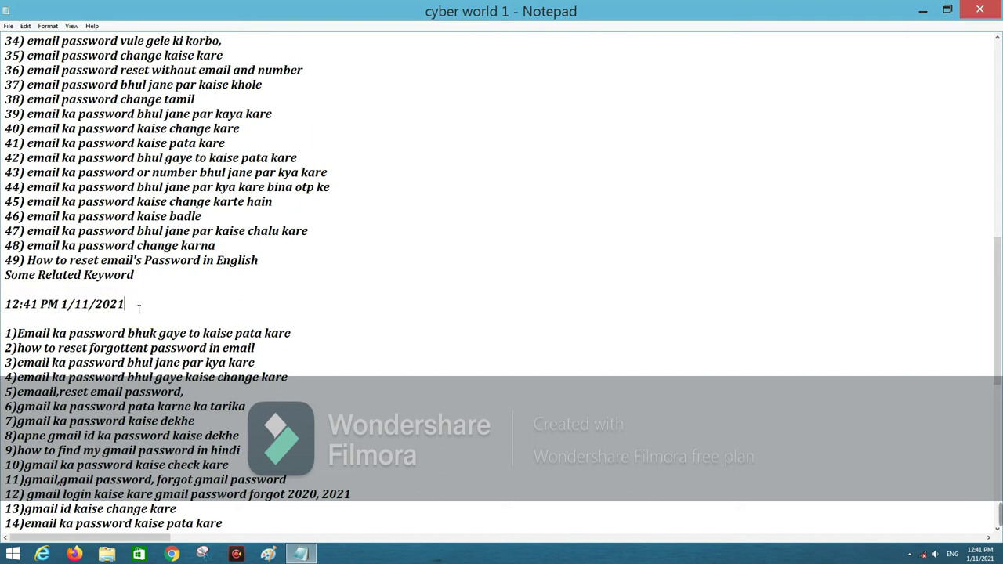
pyautogui.click(27, 27)
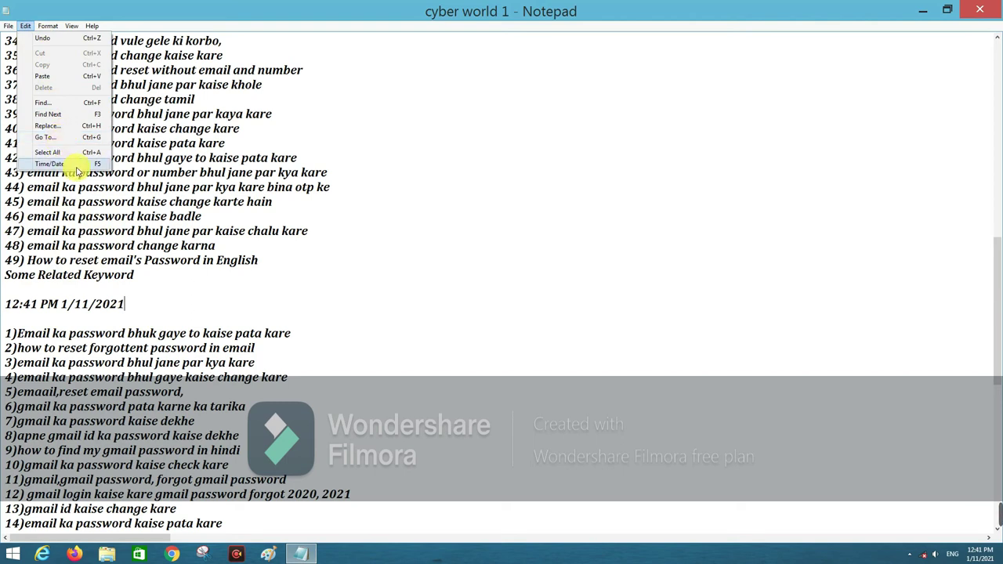
pyautogui.click(152, 284)
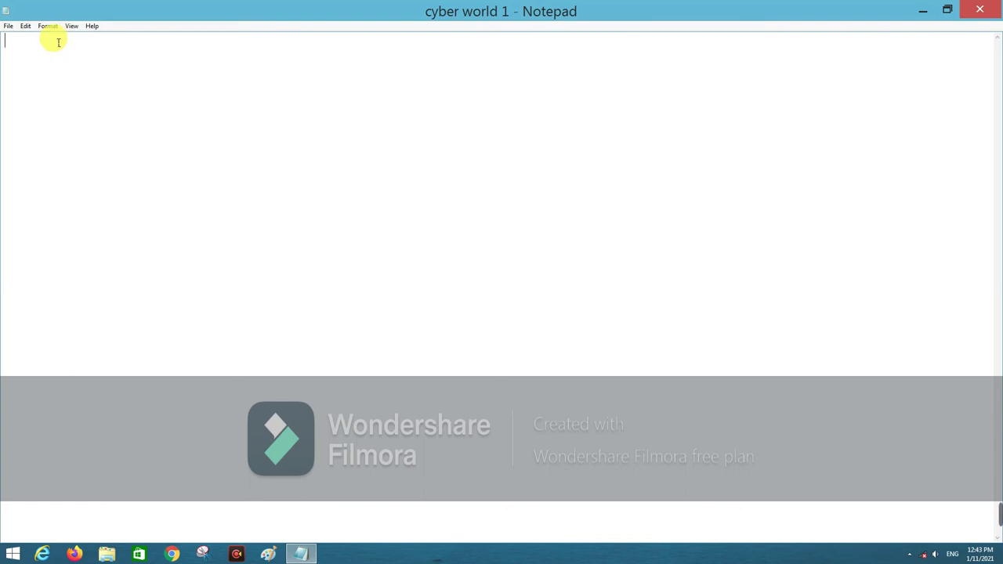
pyautogui.click(50, 28)
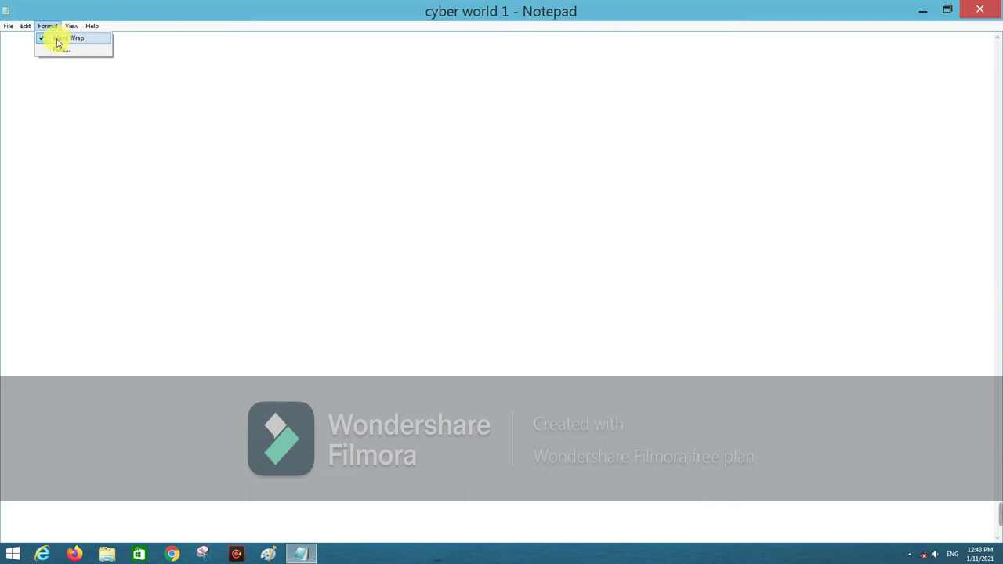
# - Uncheck Word Wrap under Format, then start typing 'C' on the blank page
pyautogui.click(47, 26)
pyautogui.click(48, 25)
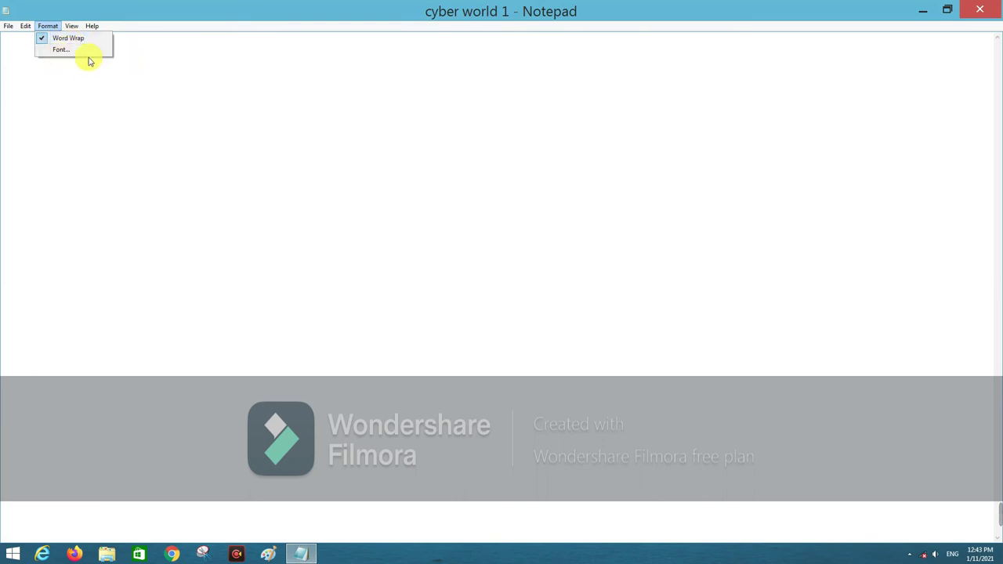
pyautogui.click(61, 39)
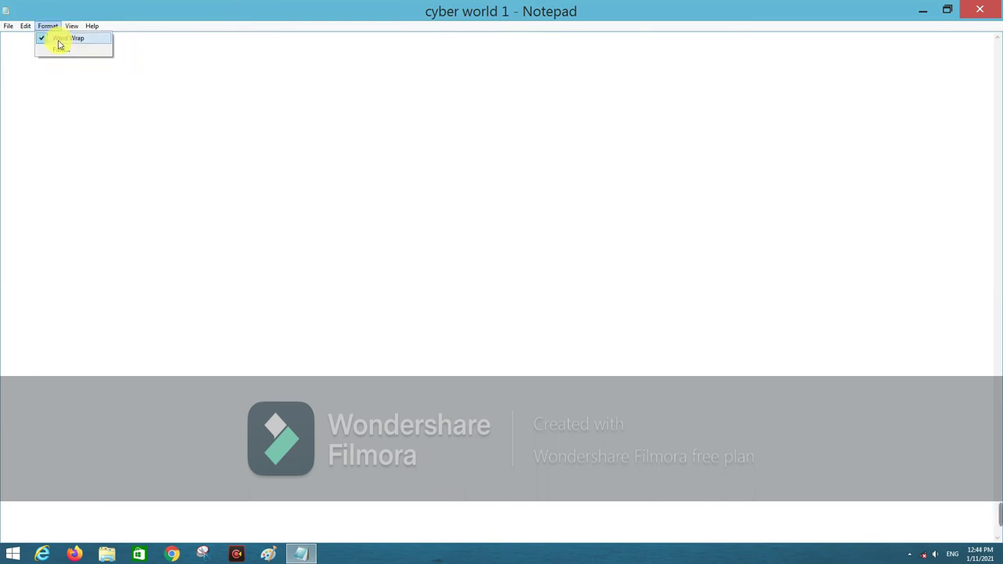
pyautogui.click(51, 26)
pyautogui.click(44, 40)
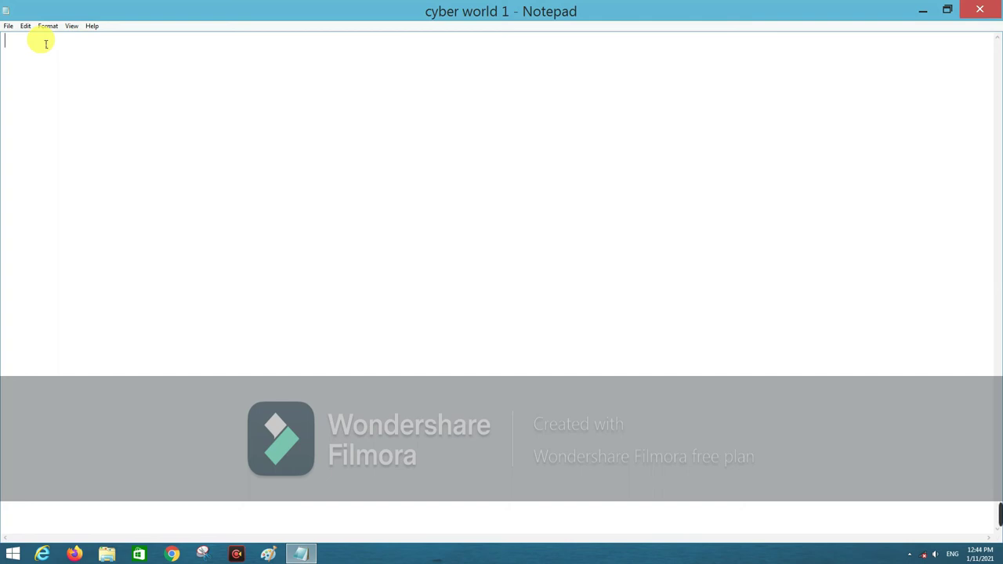
pyautogui.write('CYBER WORLD')
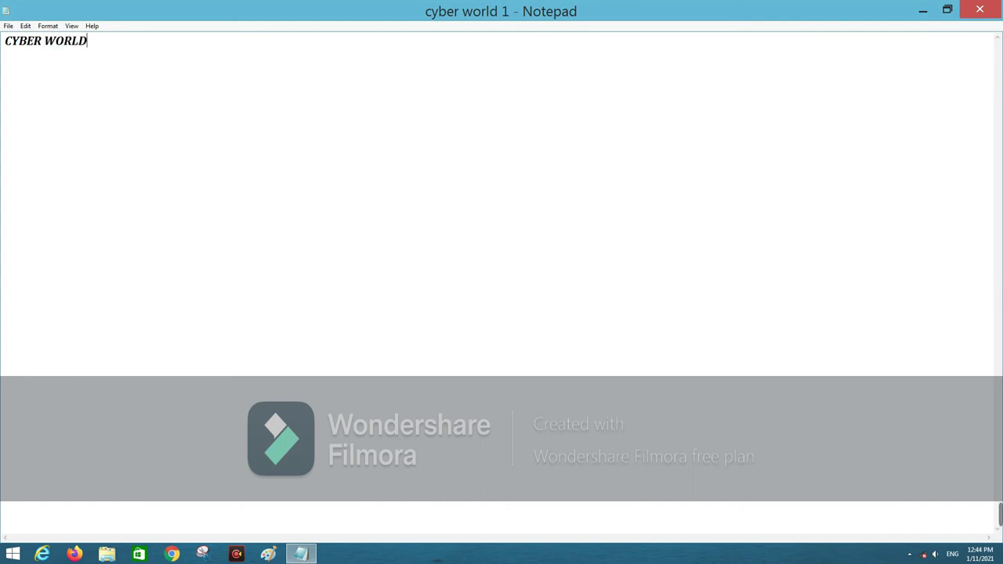
# - Copy the CYBER WORLD line with Ctrl+A, Ctrl+C and paste it repeatedly with Ctrl+V
pyautogui.hotkey('ctrl', 'a')
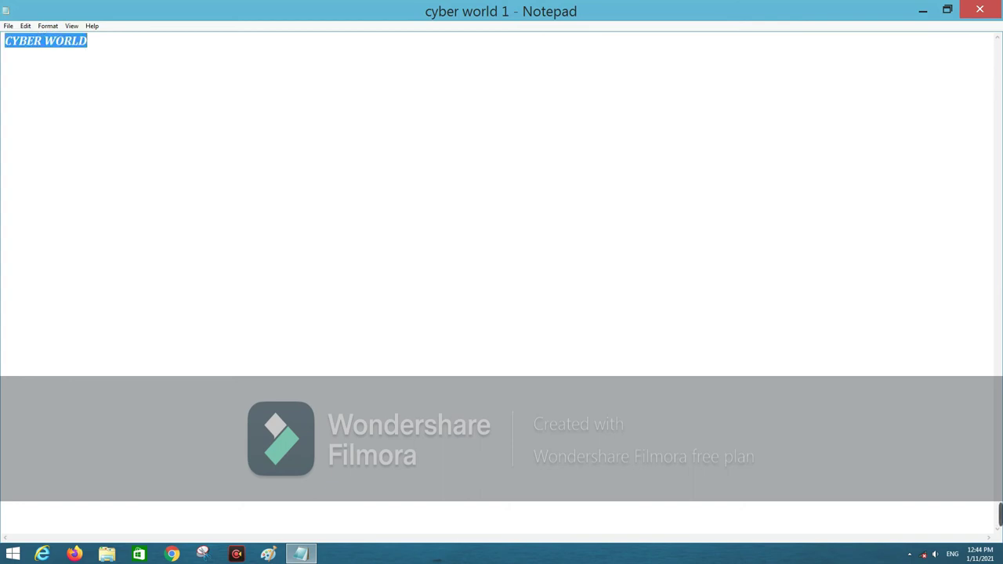
pyautogui.hotkey('ctrl', 'c')
pyautogui.hotkey('ctrl', 'v')
pyautogui.hotkey('ctrl', 'v')
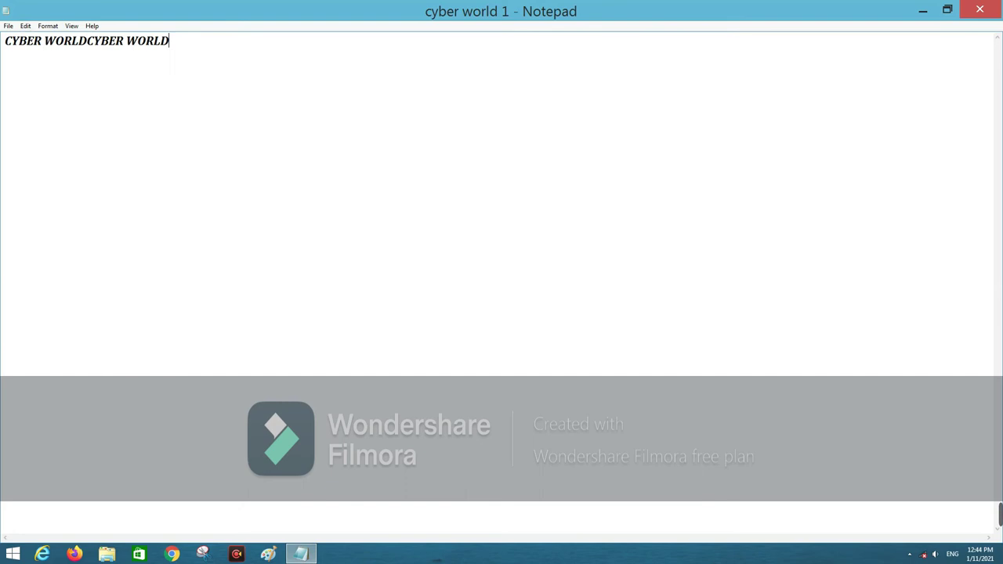
pyautogui.hotkey('ctrl', 'v')
pyautogui.hotkey('ctrl', 'v')
pyautogui.hotkey('ctrl', 'v')
pyautogui.hotkey('ctrl', 'v')
pyautogui.hotkey('ctrl', 'v')
pyautogui.hotkey('ctrl', 'v')
pyautogui.hotkey('ctrl', 'v')
pyautogui.hotkey('ctrl', 'v')
pyautogui.hotkey('ctrl', 'v')
pyautogui.hotkey('ctrl', 'v')
pyautogui.hotkey('ctrl', 'v')
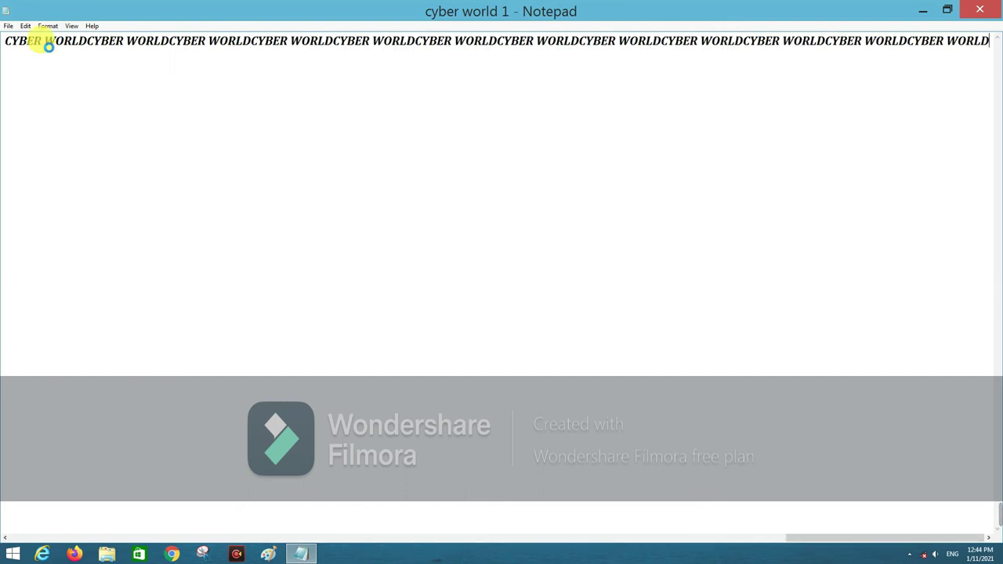
pyautogui.hotkey('ctrl', 'v')
pyautogui.hotkey('ctrl', 'v')
pyautogui.hotkey('ctrl', 'v')
pyautogui.hotkey('ctrl', 'v')
pyautogui.hotkey('ctrl', 'v')
pyautogui.hotkey('ctrl', 'v')
pyautogui.hotkey('ctrl', 'v')
pyautogui.hotkey('ctrl', 'v')
pyautogui.hotkey('ctrl', 'v')
pyautogui.hotkey('ctrl', 'v')
pyautogui.hotkey('ctrl', 'v')
pyautogui.hotkey('ctrl', 'v')
pyautogui.hotkey('ctrl', 'v')
pyautogui.hotkey('ctrl', 'v')
pyautogui.hotkey('ctrl', 'v')
pyautogui.hotkey('ctrl', 'v')
pyautogui.hotkey('ctrl', 'v')
pyautogui.hotkey('ctrl', 'v')
pyautogui.hotkey('ctrl', 'v')
pyautogui.hotkey('ctrl', 'v')
pyautogui.hotkey('ctrl', 'v')
pyautogui.hotkey('ctrl', 'v')
pyautogui.hotkey('ctrl', 'v')
pyautogui.hotkey('ctrl', 'v')
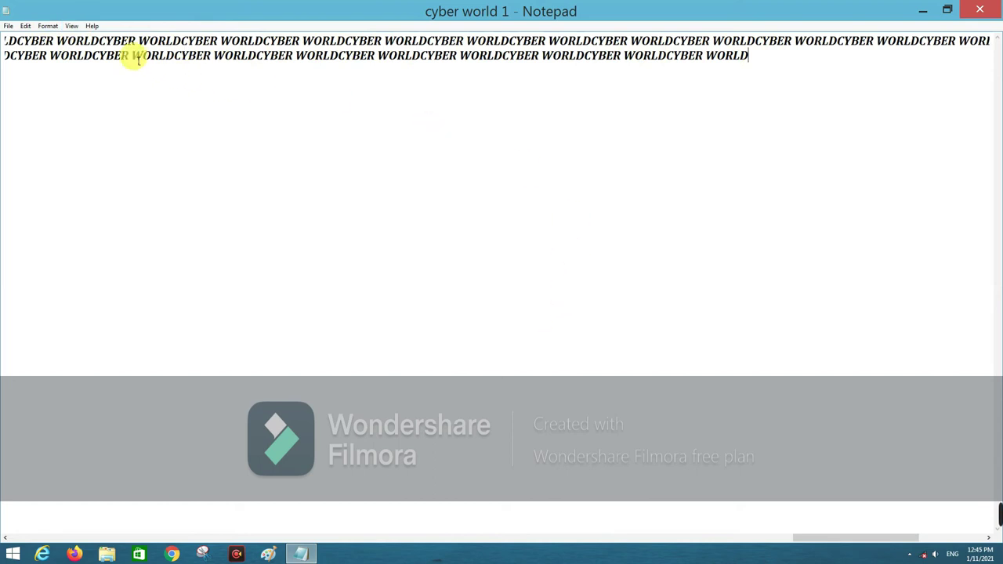
pyautogui.click(48, 28)
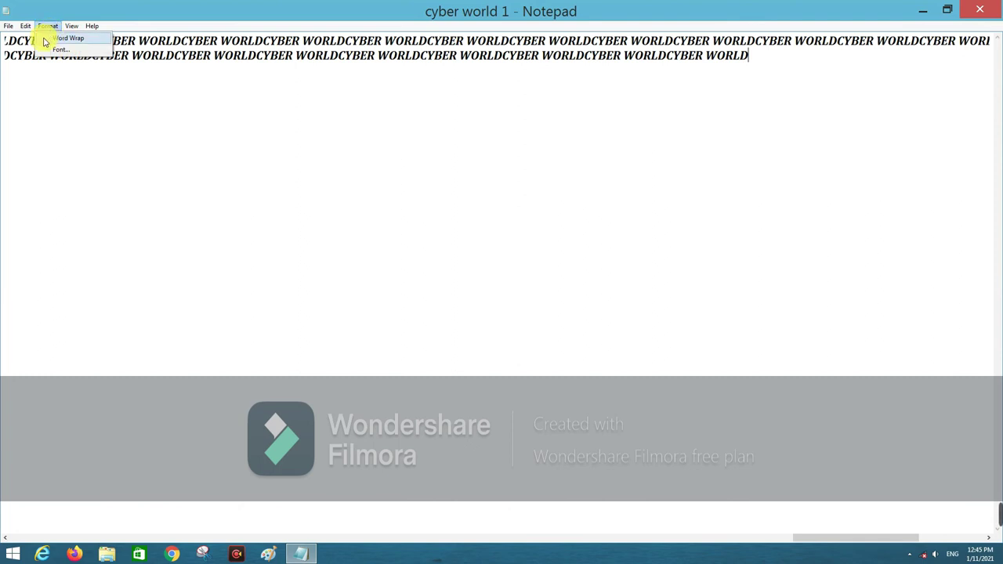
# - Turn Word Wrap on so the CYBER WORLD text fits the window
pyautogui.click(63, 38)
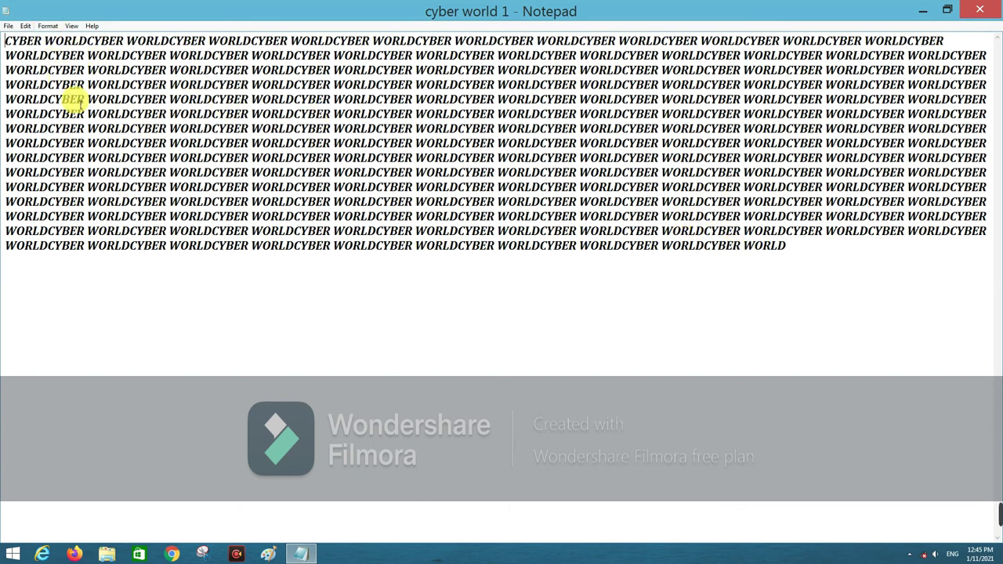
pyautogui.click(48, 29)
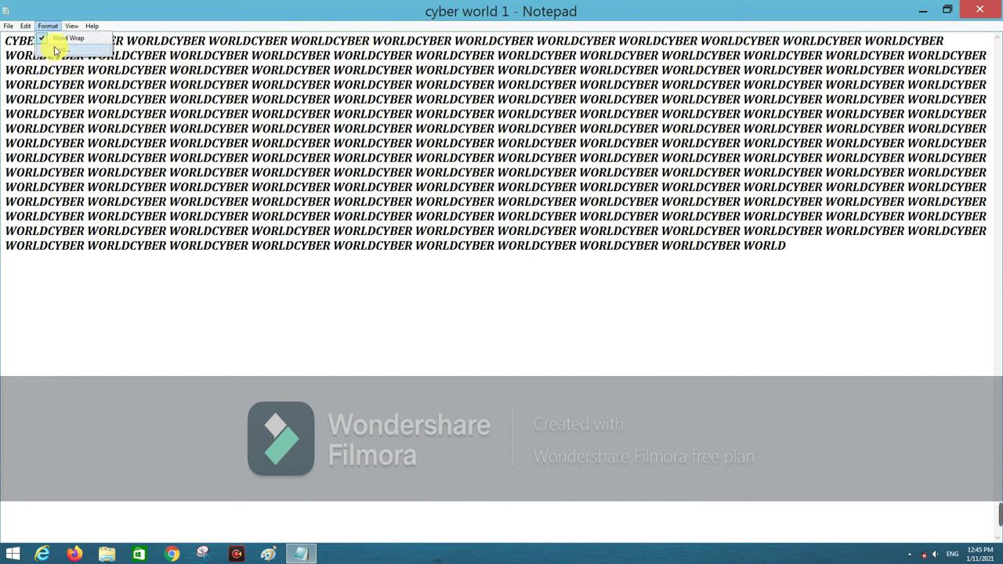
pyautogui.click(168, 114)
# - Open the Font dialog and move it to the centre of the window
pyautogui.click(46, 28)
pyautogui.click(59, 54)
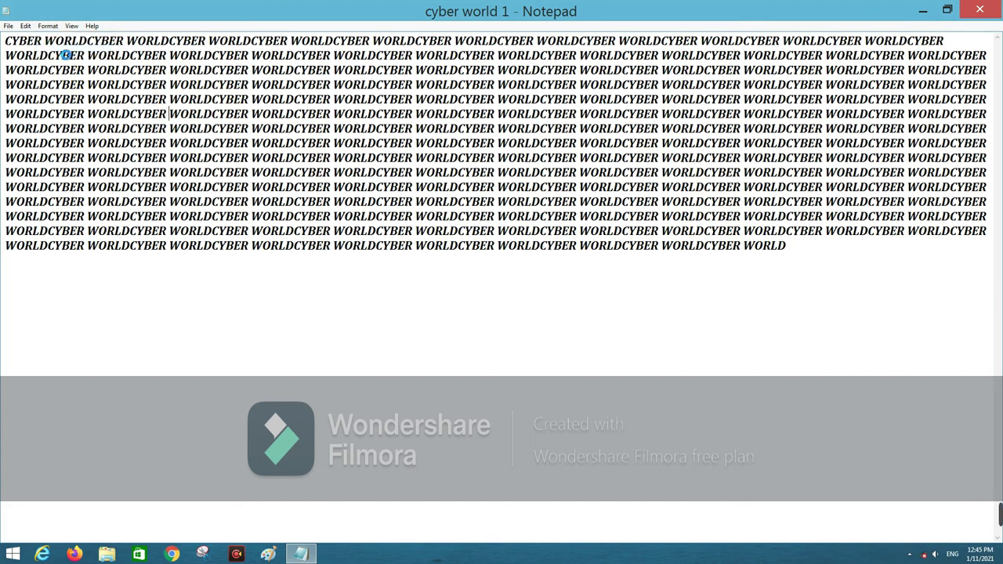
pyautogui.moveTo(119, 92)
pyautogui.mouseDown()
pyautogui.moveTo(304, 180)
pyautogui.moveTo(349, 78)
pyautogui.mouseUp()
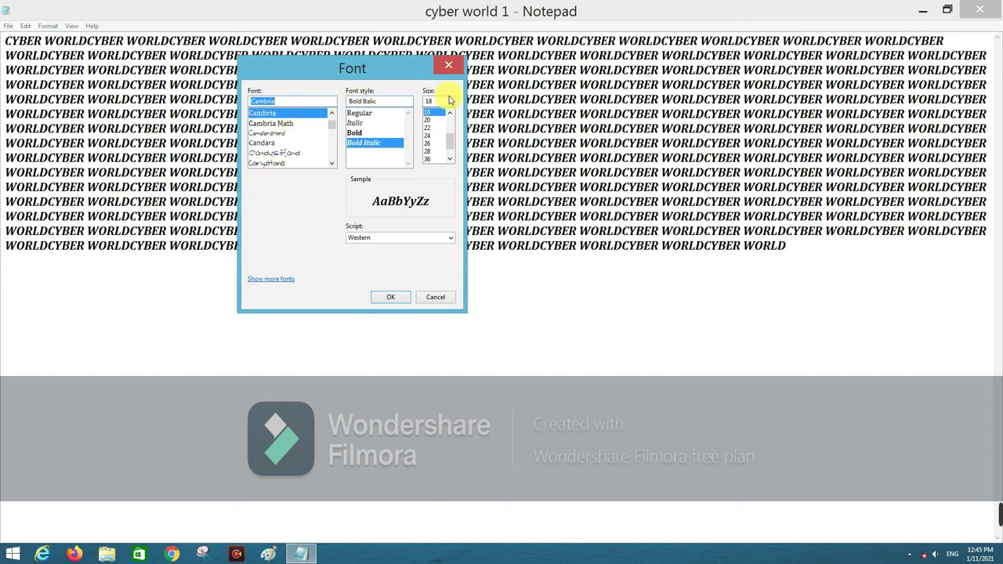
# - Preview several fonts (Cambria Math, CamdensHand, Candara, CandysHand) and select Century
pyautogui.click(294, 126)
pyautogui.click(294, 134)
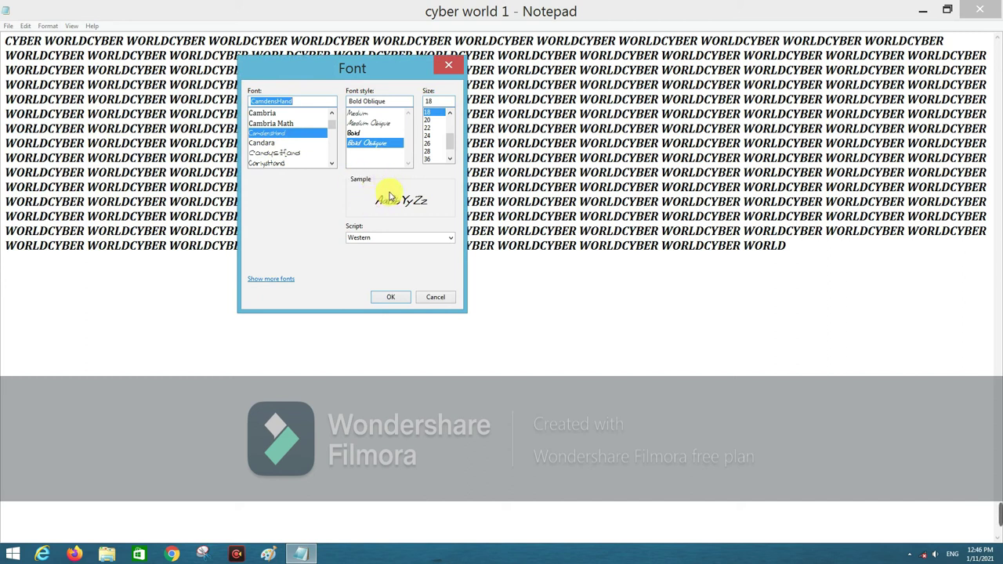
pyautogui.click(298, 141)
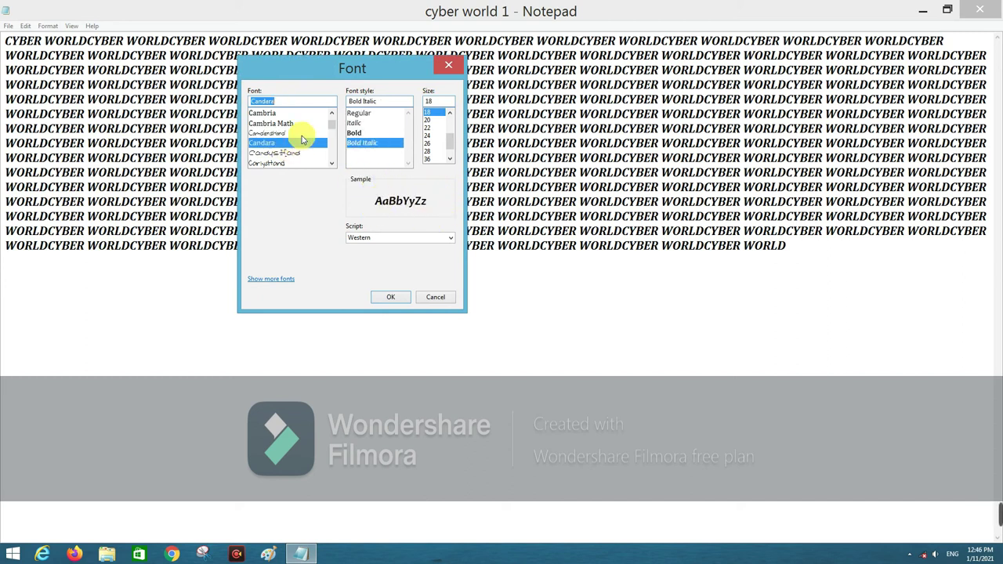
pyautogui.click(302, 134)
pyautogui.click(293, 123)
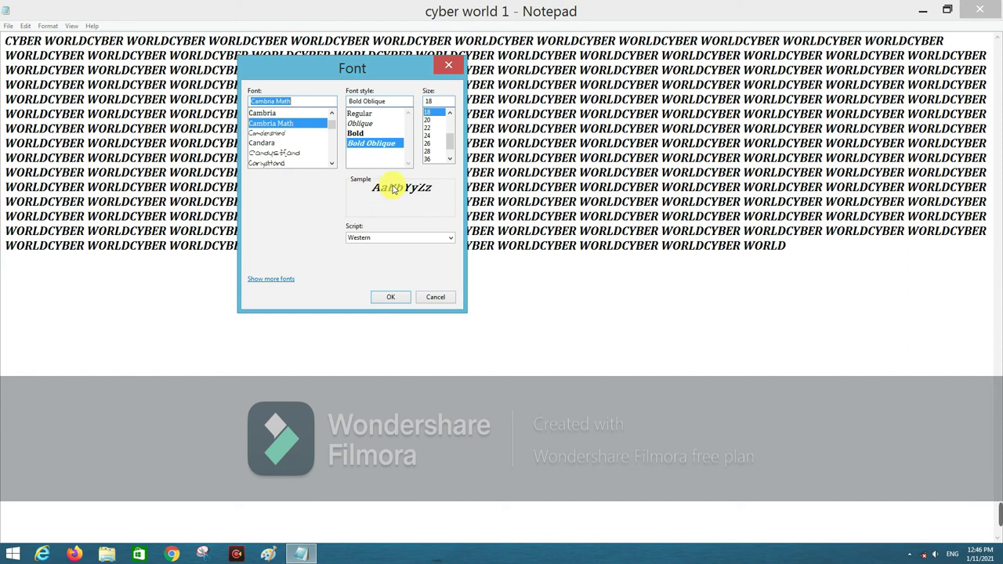
pyautogui.click(284, 133)
pyautogui.click(275, 153)
pyautogui.click(278, 163)
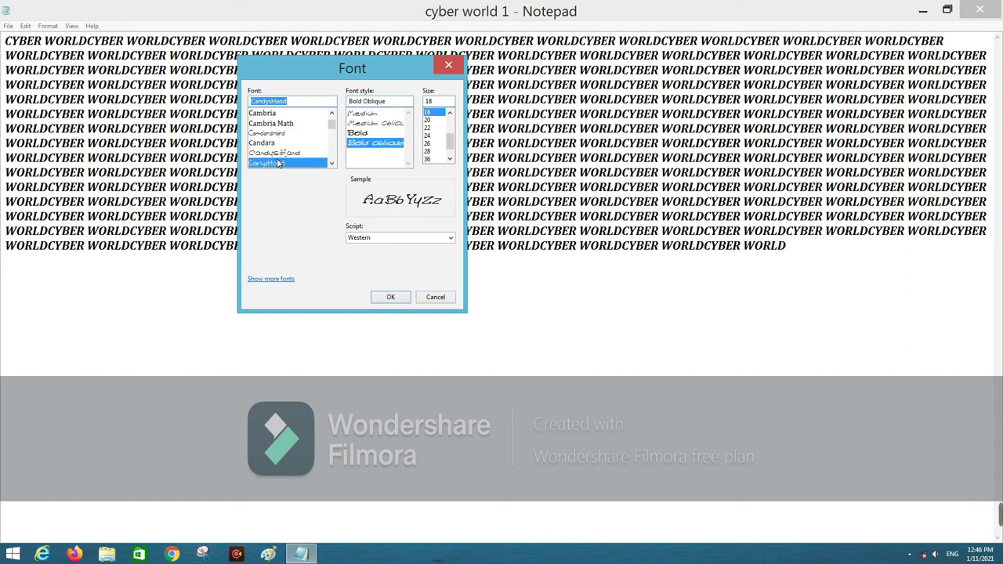
pyautogui.scroll(-3, 309, 130)
pyautogui.click(372, 115)
# - Set the Bold Oblique style and size 80, then apply the font
pyautogui.click(368, 123)
pyautogui.click(377, 133)
pyautogui.click(382, 143)
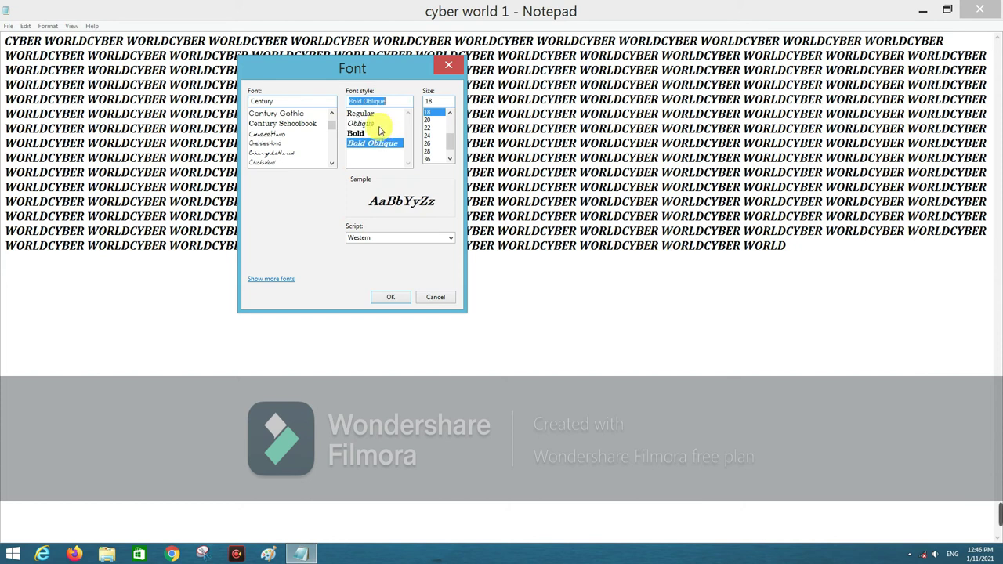
pyautogui.scroll(-2, 436, 137)
pyautogui.click(433, 154)
pyautogui.scroll(1, 434, 149)
pyautogui.click(431, 143)
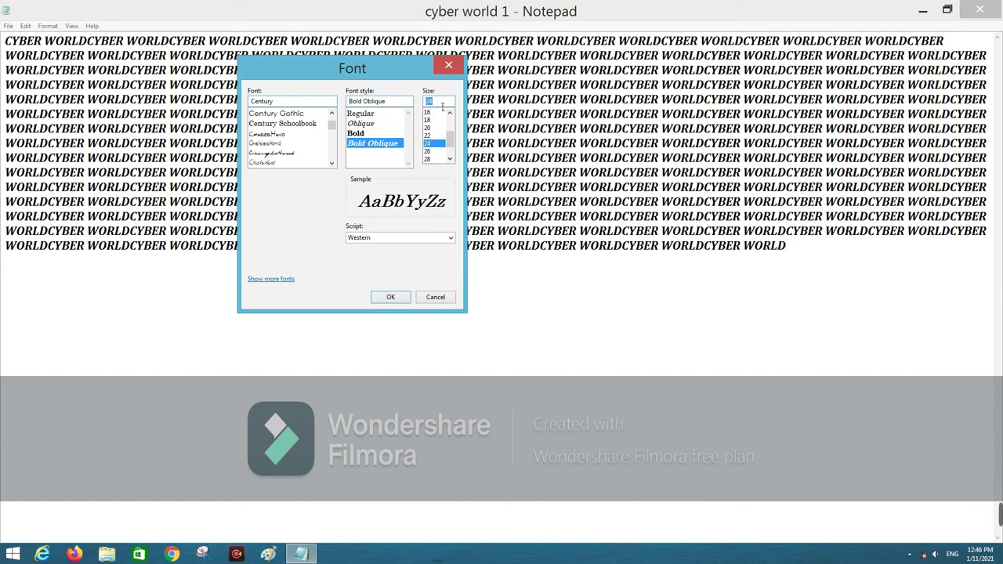
pyautogui.scroll(-2, 436, 149)
pyautogui.click(433, 159)
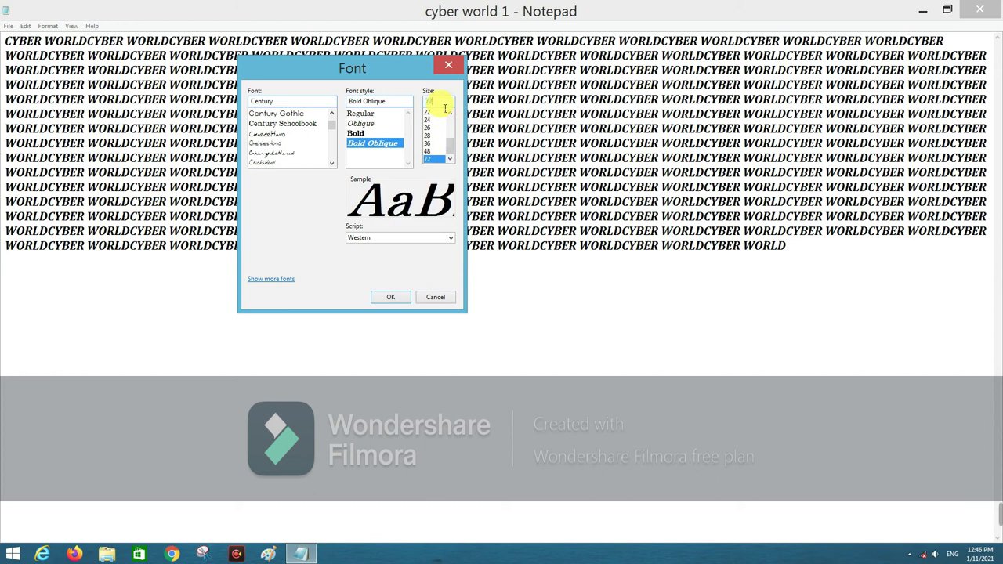
pyautogui.press('BackSpace')
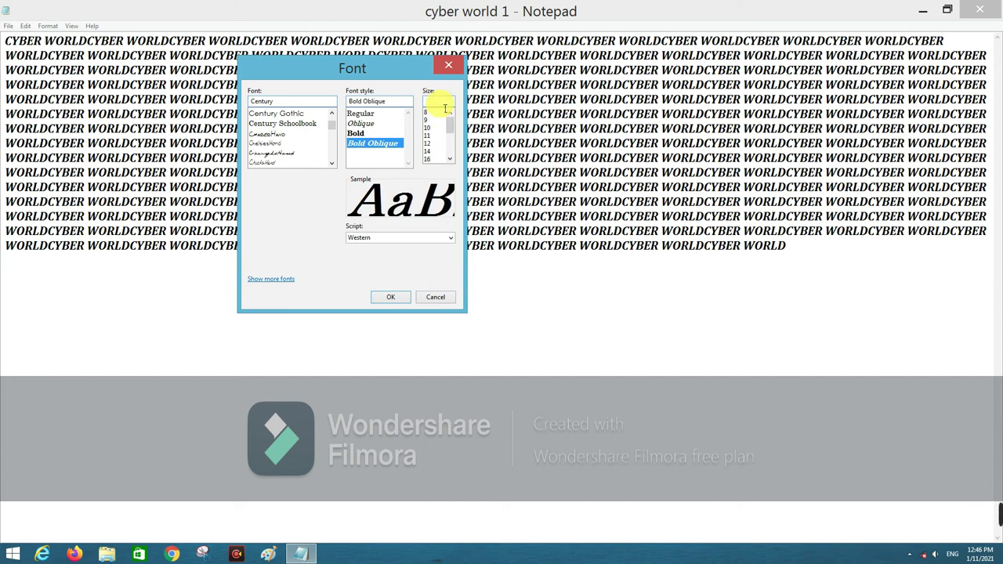
pyautogui.write('780')
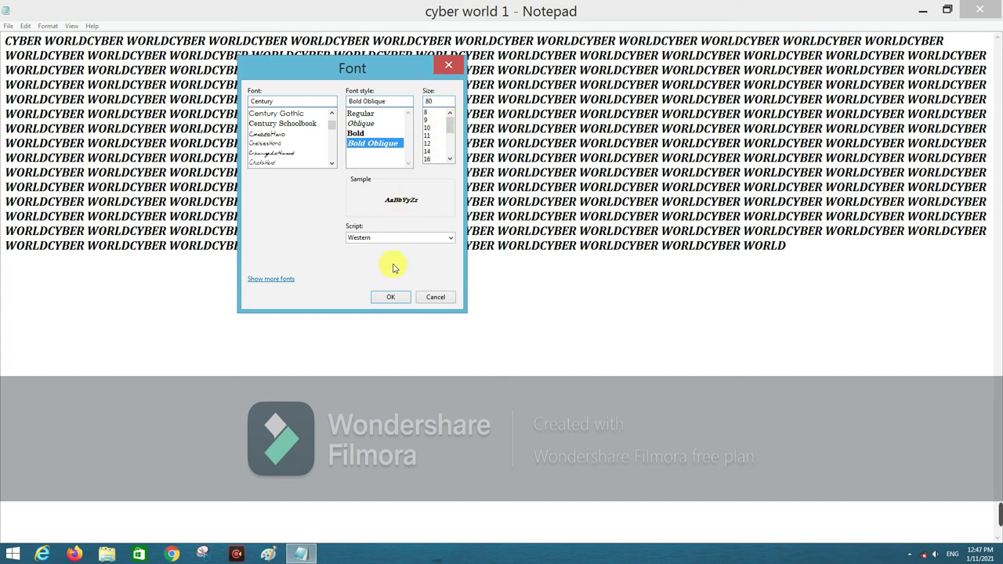
pyautogui.click(387, 298)
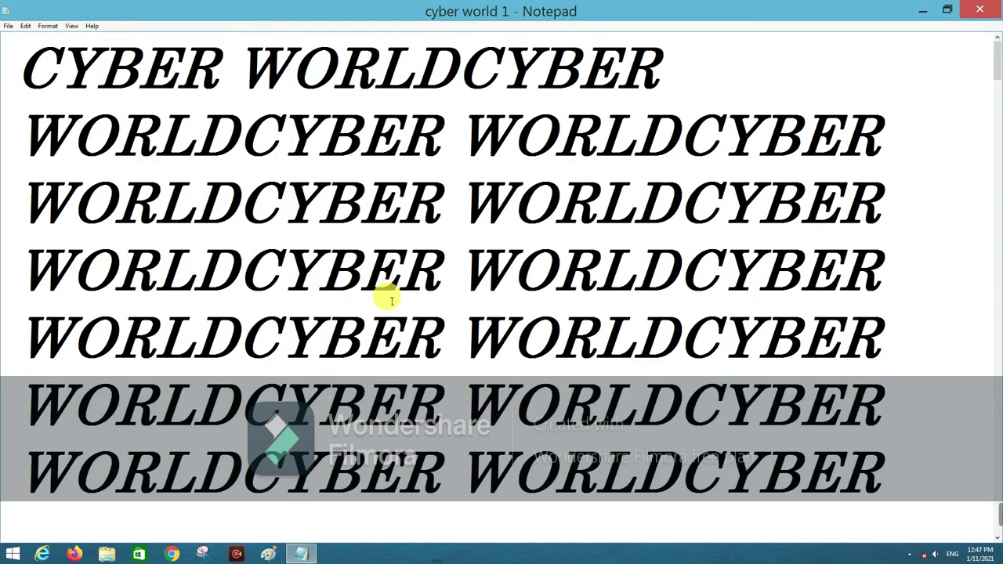
# - Change the font to Aparajita Bold Italic at size 9 and apply it
pyautogui.scroll(-2, 388, 296)
pyautogui.scroll(-3, 392, 298)
pyautogui.scroll(-3, 392, 298)
pyautogui.scroll(-2, 392, 298)
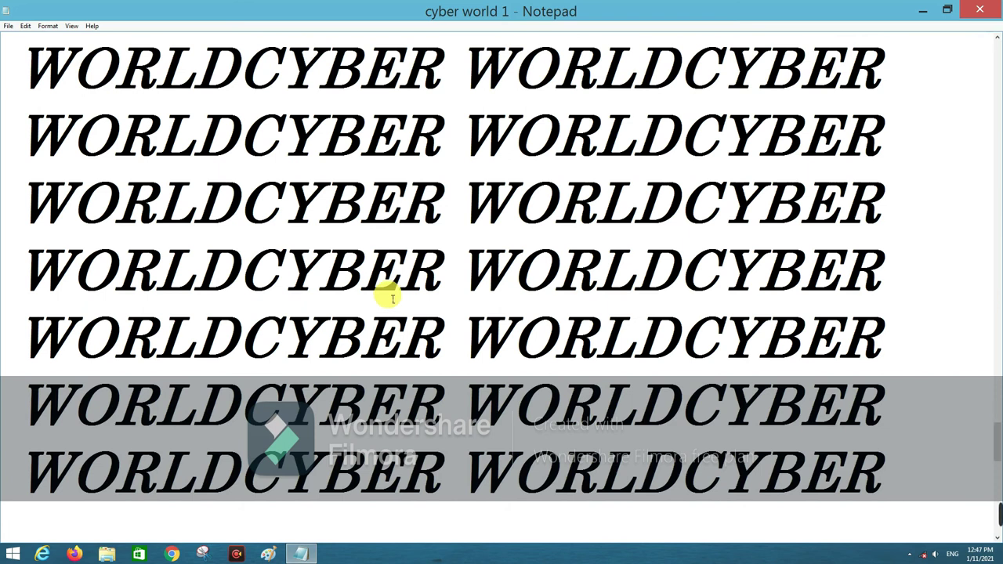
pyautogui.scroll(2, 393, 298)
pyautogui.scroll(2, 393, 298)
pyautogui.scroll(1, 393, 298)
pyautogui.scroll(2, 393, 298)
pyautogui.scroll(2, 243, 114)
pyautogui.scroll(3, 243, 116)
pyautogui.click(48, 26)
pyautogui.click(62, 58)
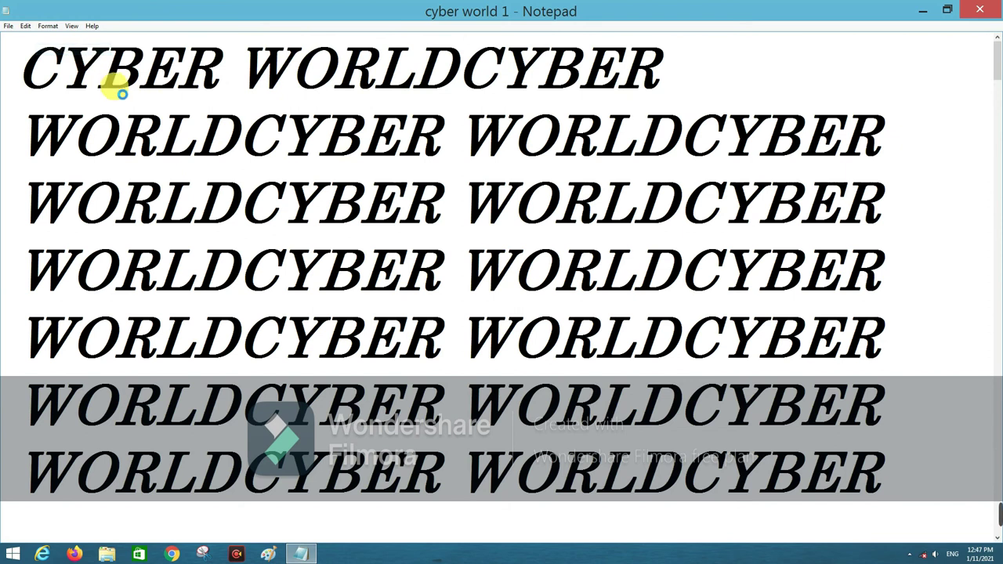
pyautogui.scroll(10, 69, 160)
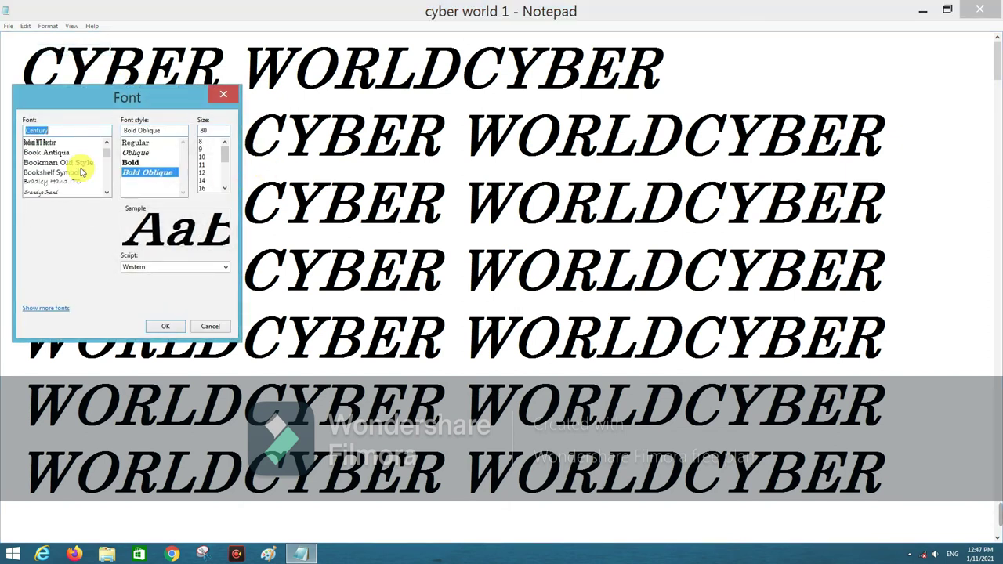
pyautogui.click(206, 149)
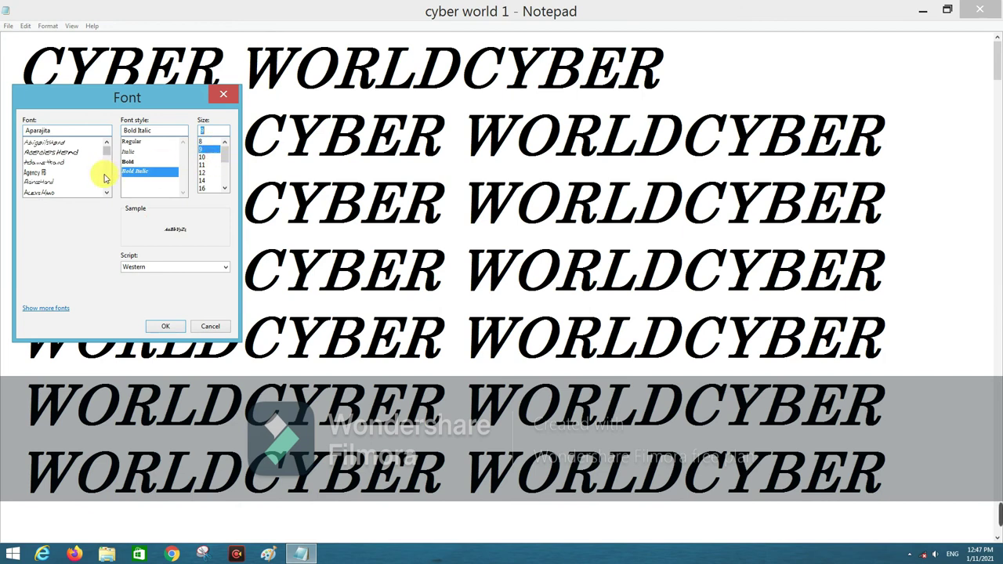
pyautogui.press('Return')
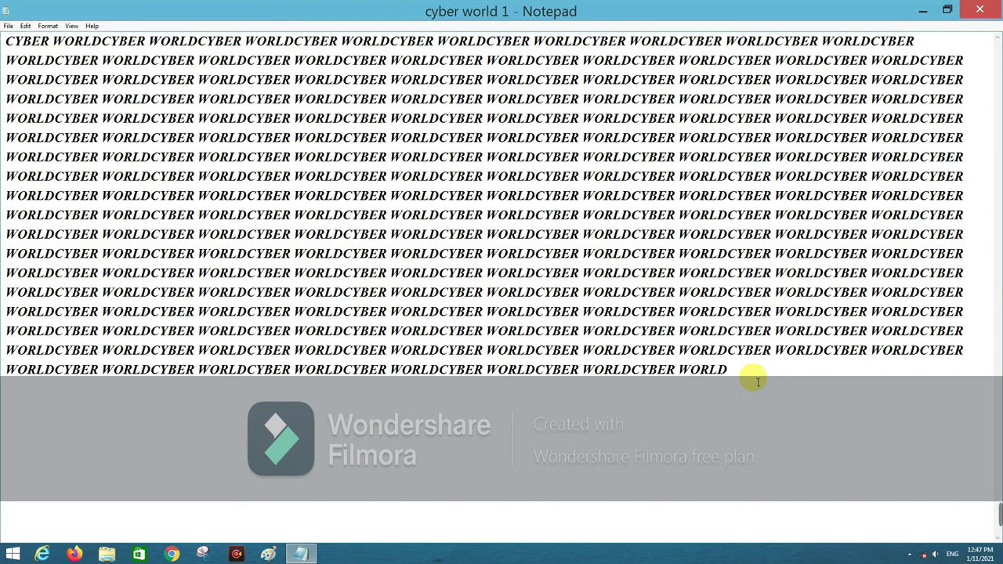
pyautogui.click(48, 26)
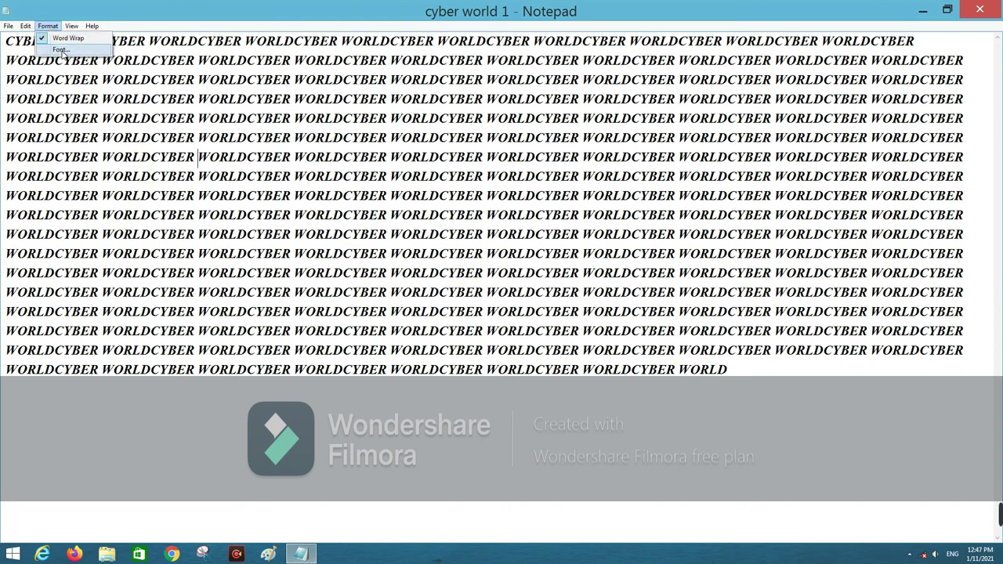
pyautogui.click(68, 52)
pyautogui.click(224, 145)
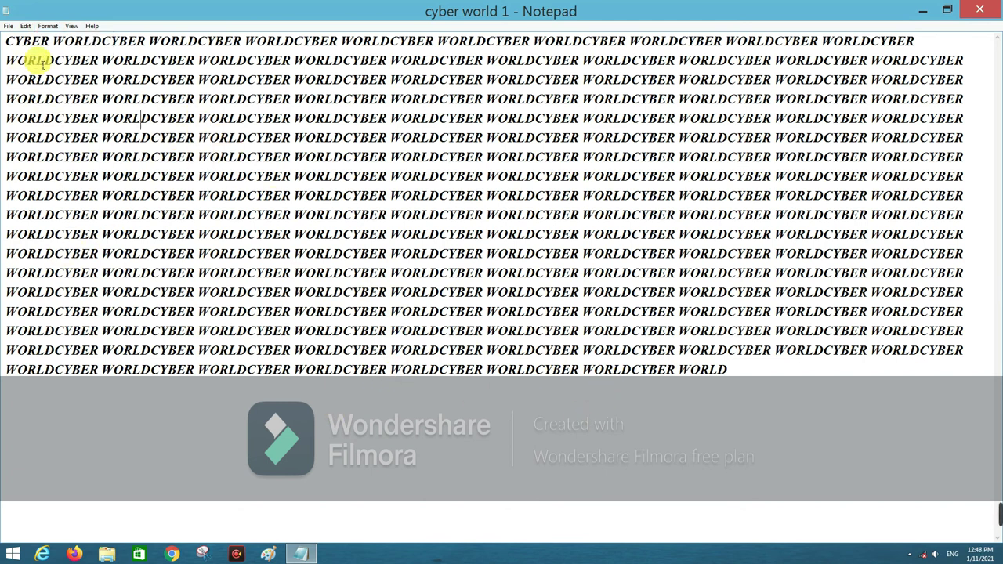
pyautogui.click(72, 29)
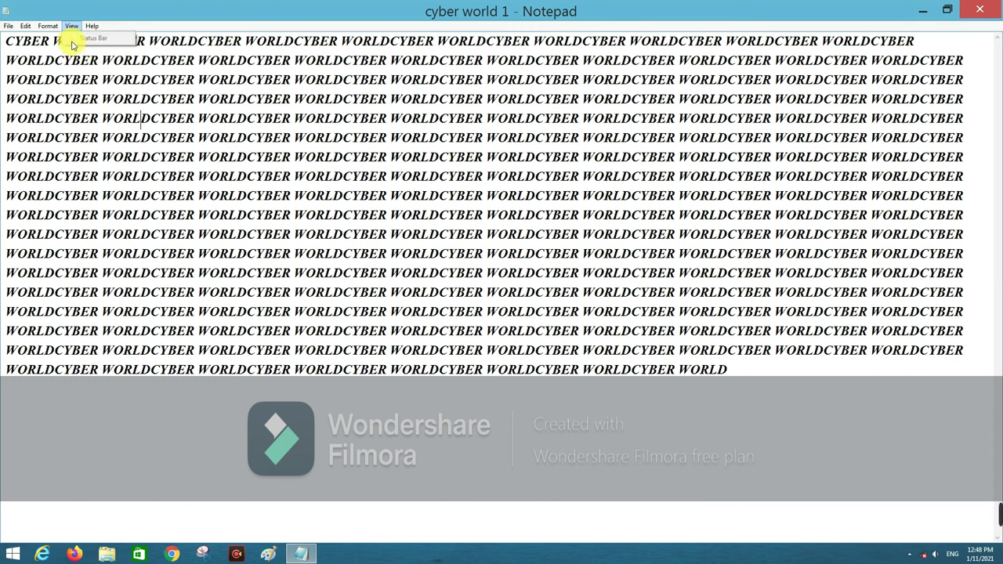
pyautogui.click(210, 215)
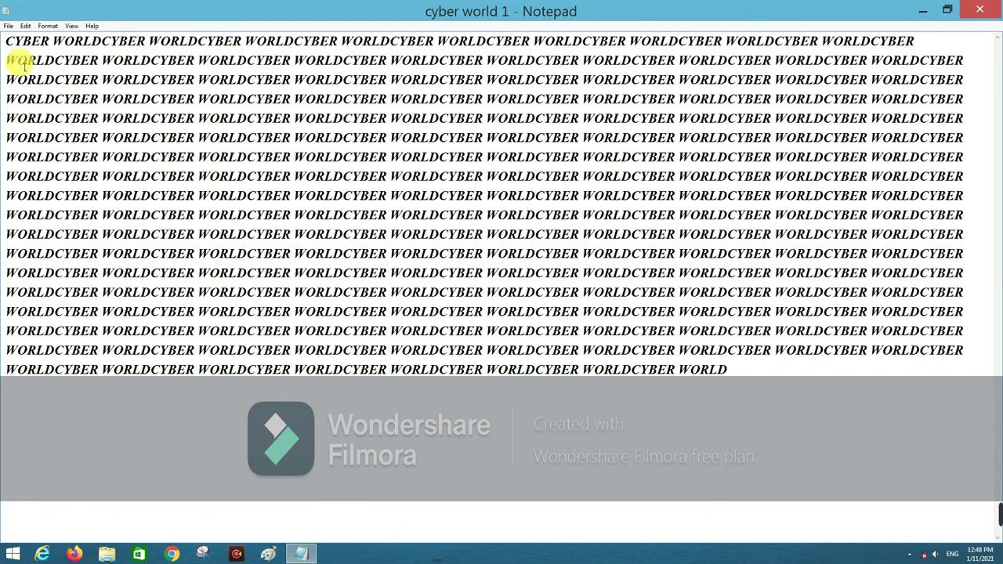
pyautogui.click(74, 26)
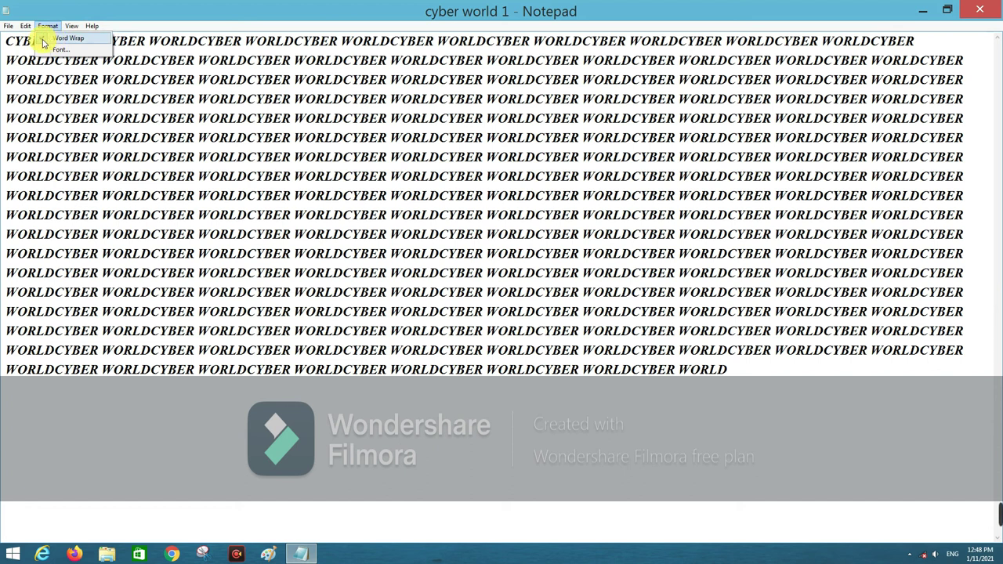
# - Turn off Word Wrap and show the status bar
pyautogui.click(46, 39)
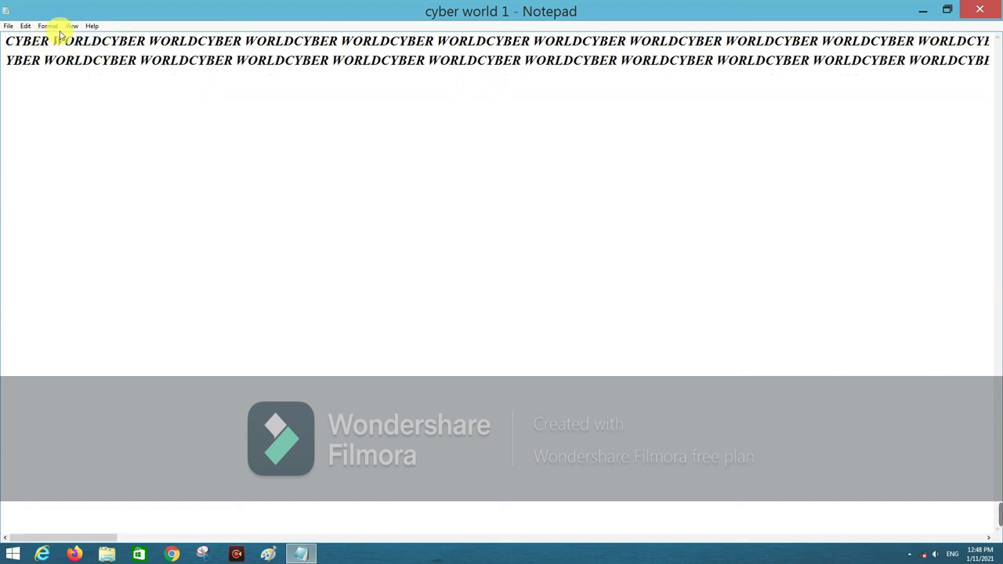
pyautogui.click(70, 27)
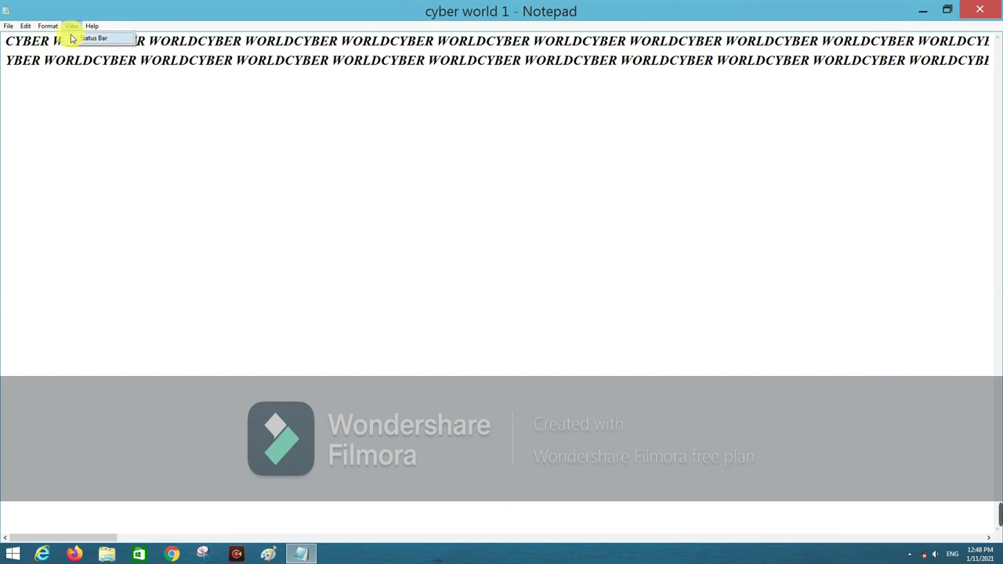
pyautogui.click(93, 39)
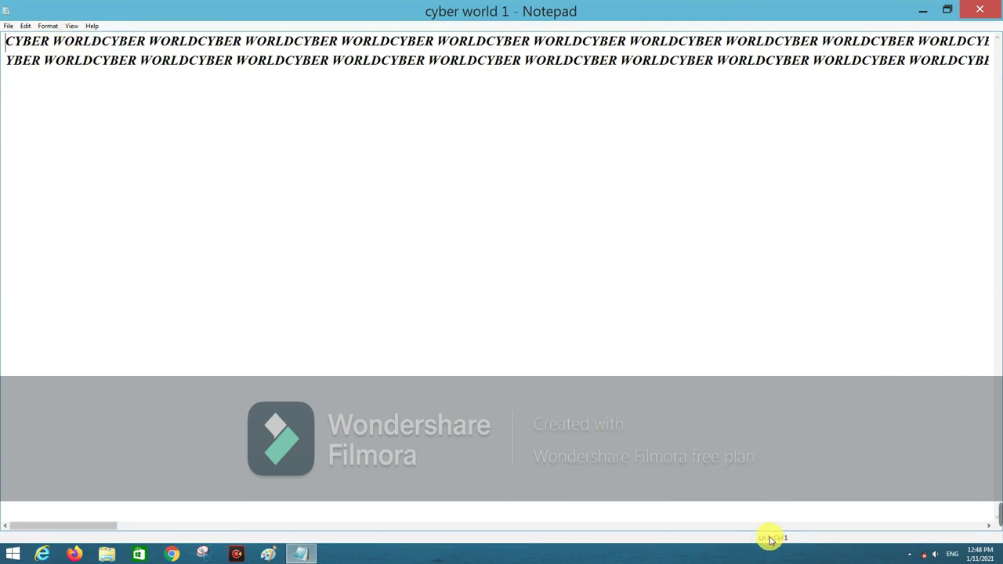
# - Place the cursor in line 2 at column 23 to see the status bar update
pyautogui.hscroll(3, 783, 524)
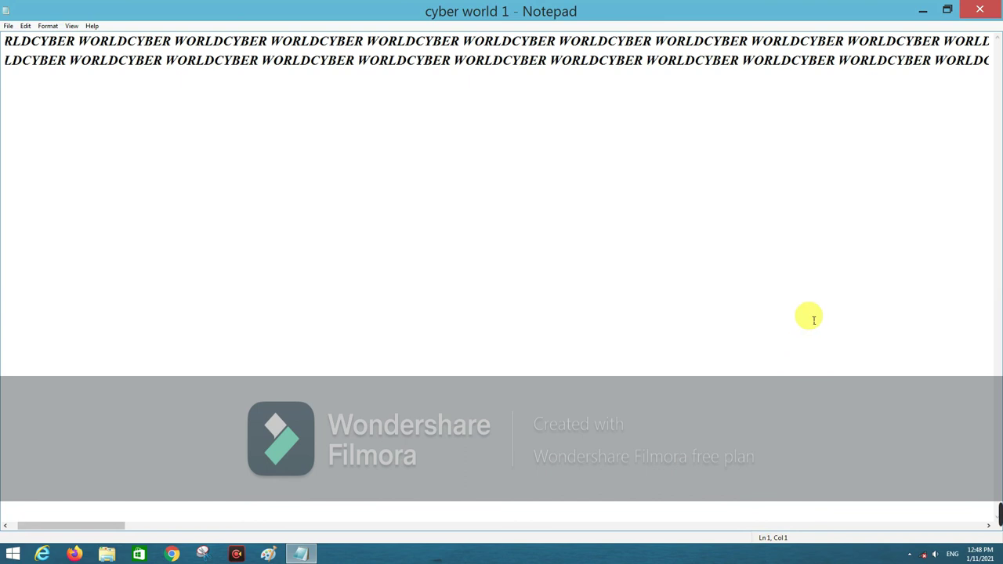
pyautogui.click(99, 63)
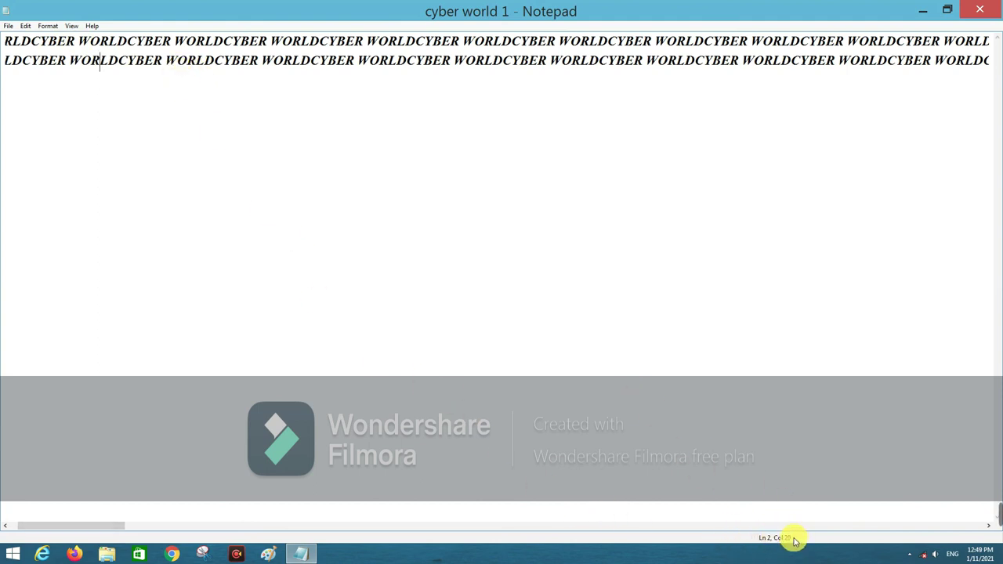
pyautogui.click(209, 190)
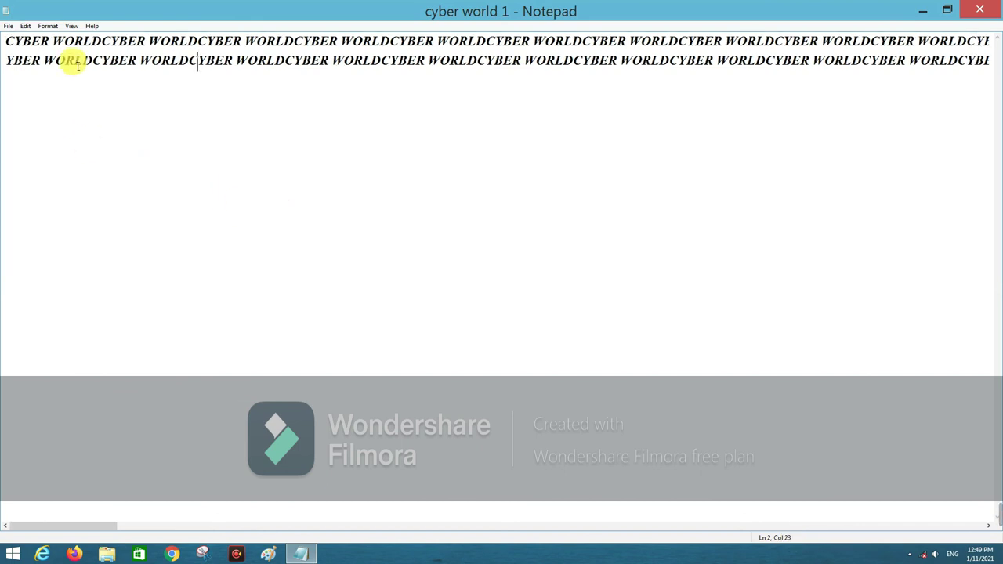
pyautogui.click(93, 26)
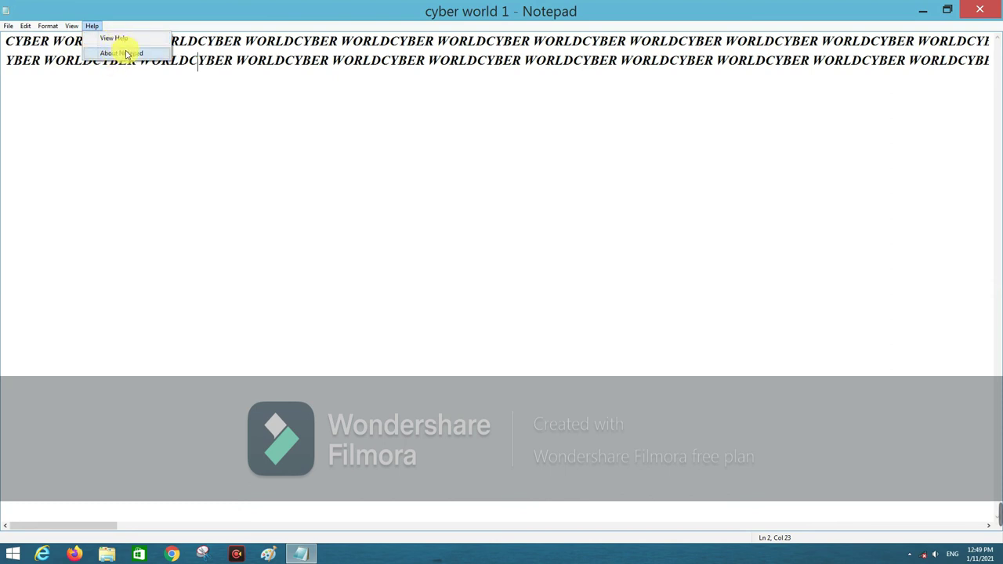
pyautogui.click(111, 40)
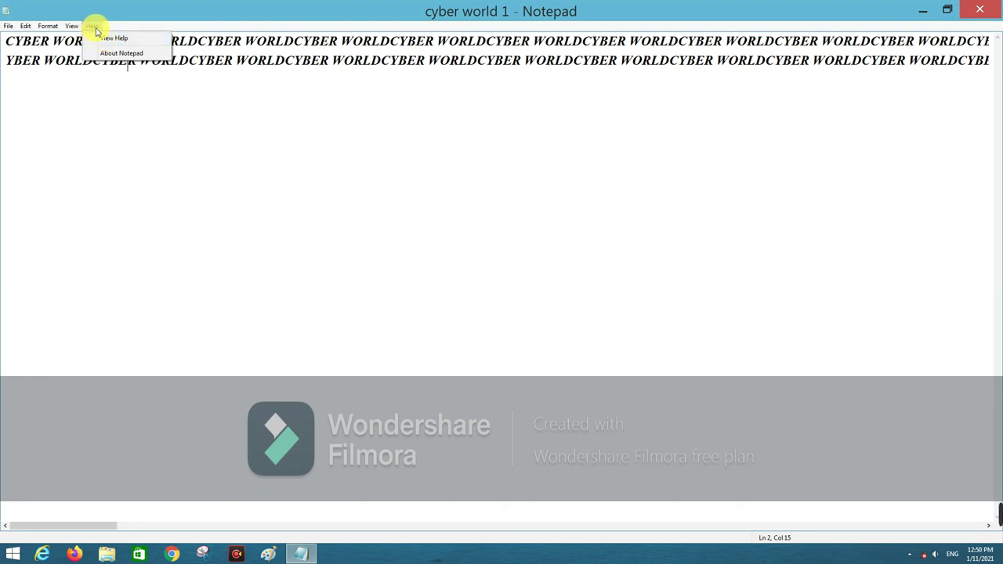
pyautogui.click(106, 37)
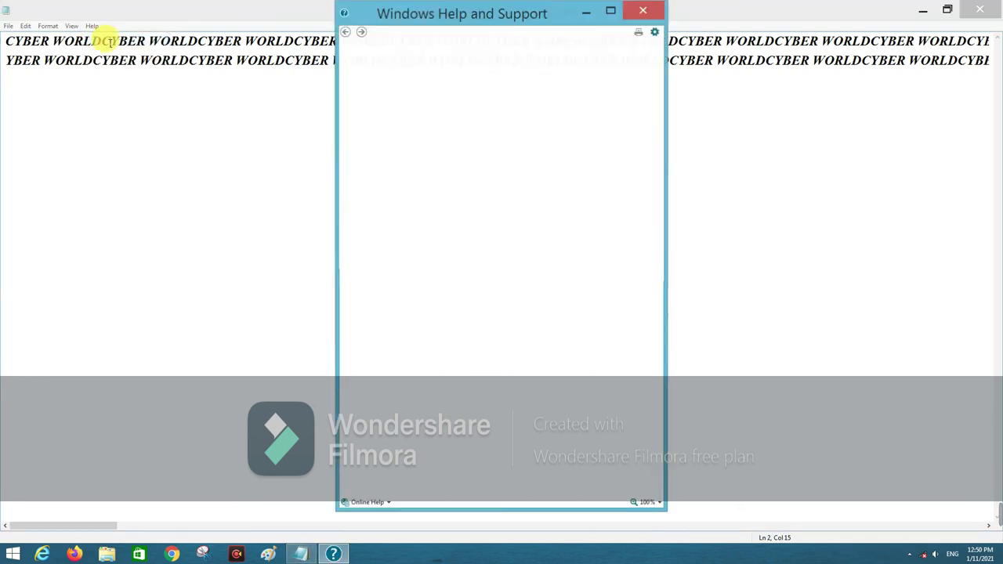
pyautogui.moveTo(439, 38); pyautogui.dragTo(318, 54)
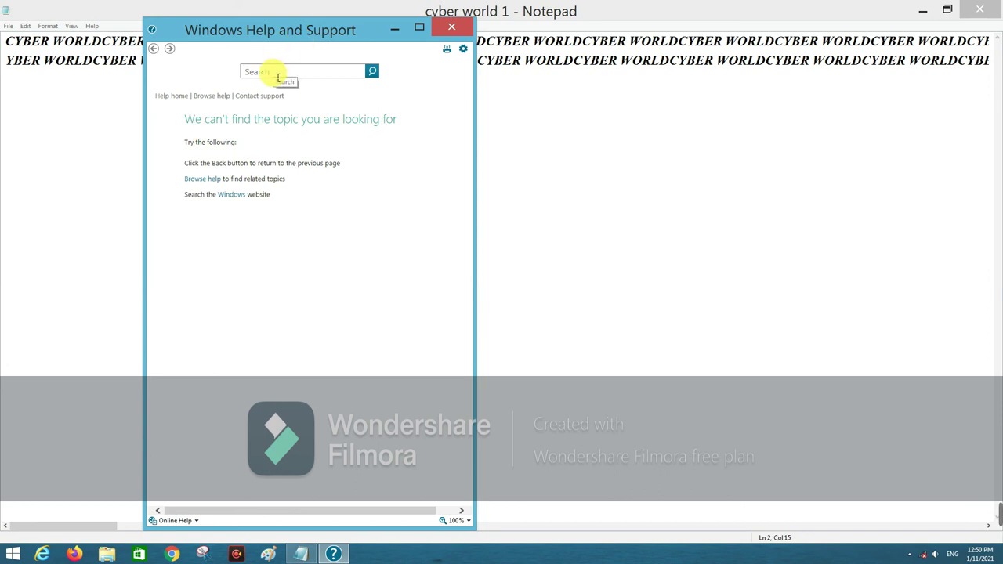
pyautogui.click(452, 30)
pyautogui.click(93, 27)
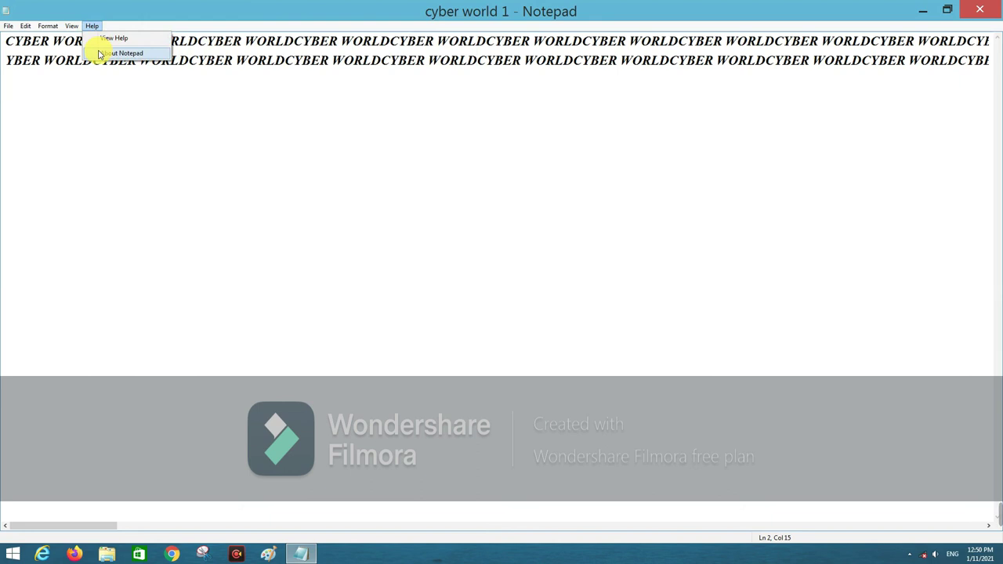
# - Open About Notepad showing Windows 8 Version 6.3 and reposition the dialog
pyautogui.click(100, 55)
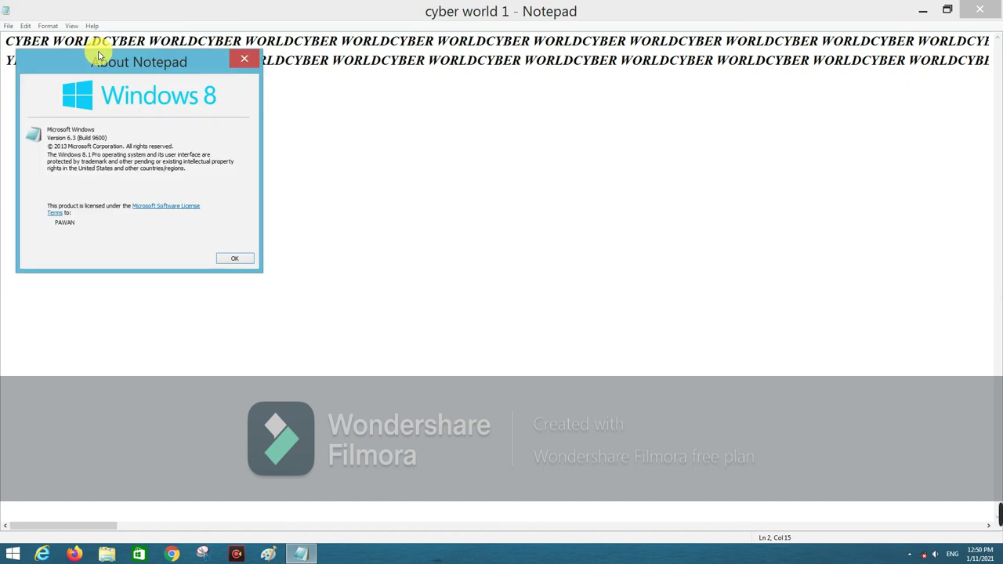
pyautogui.moveTo(102, 46); pyautogui.dragTo(187, 69)
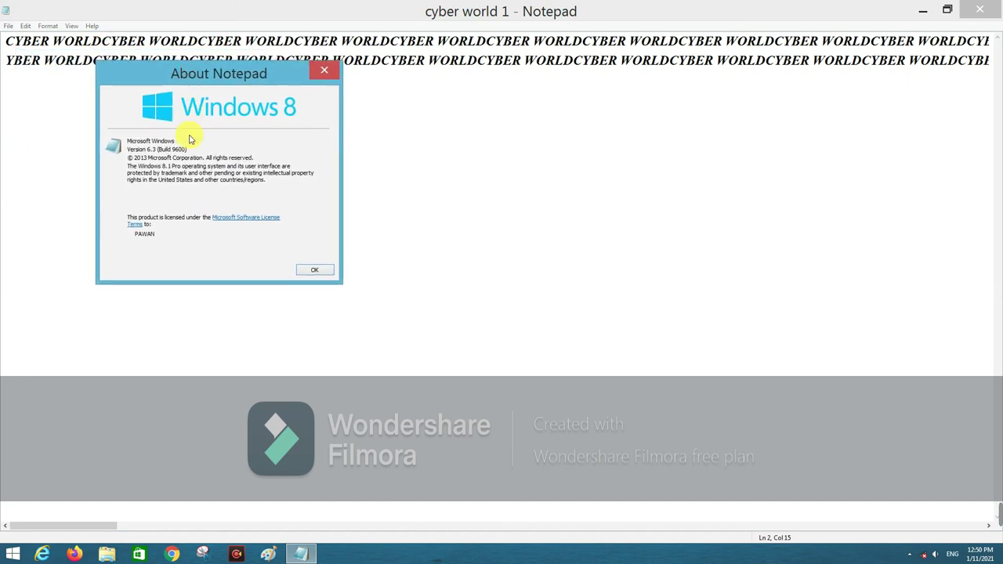
pyautogui.moveTo(198, 89)
pyautogui.mouseDown()
pyautogui.moveTo(188, 101)
pyautogui.moveTo(141, 83)
pyautogui.mouseUp()
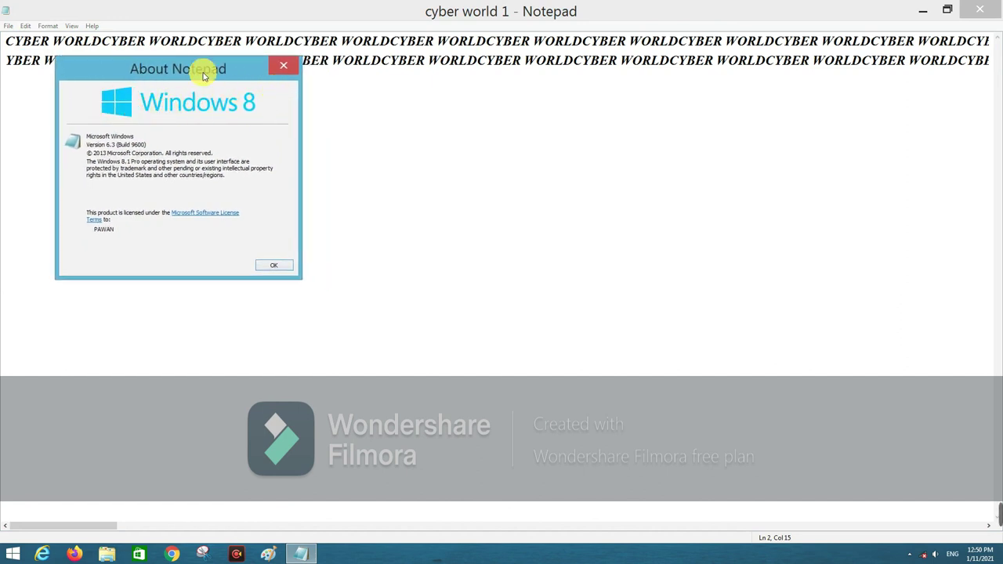
pyautogui.moveTo(202, 70); pyautogui.dragTo(239, 64)
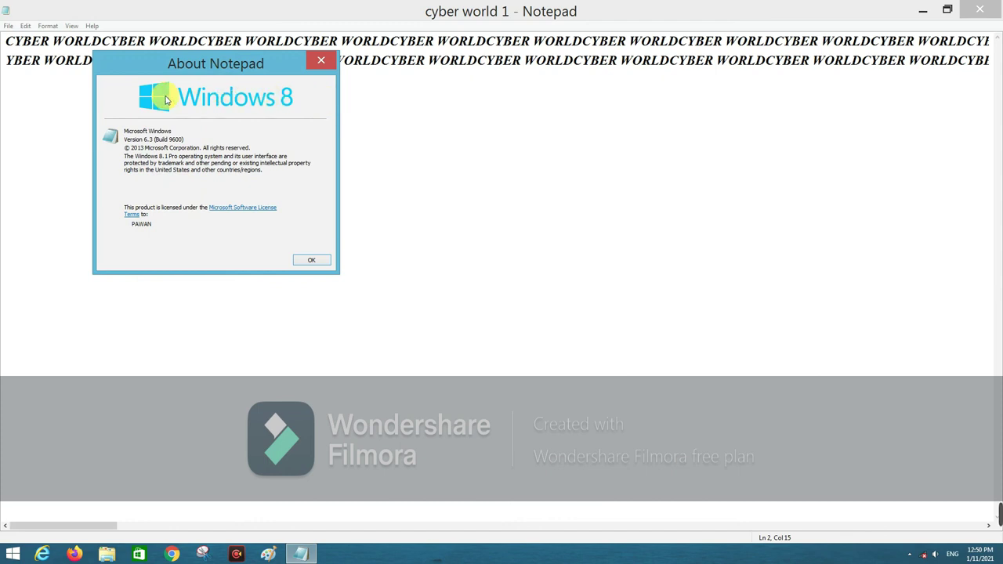